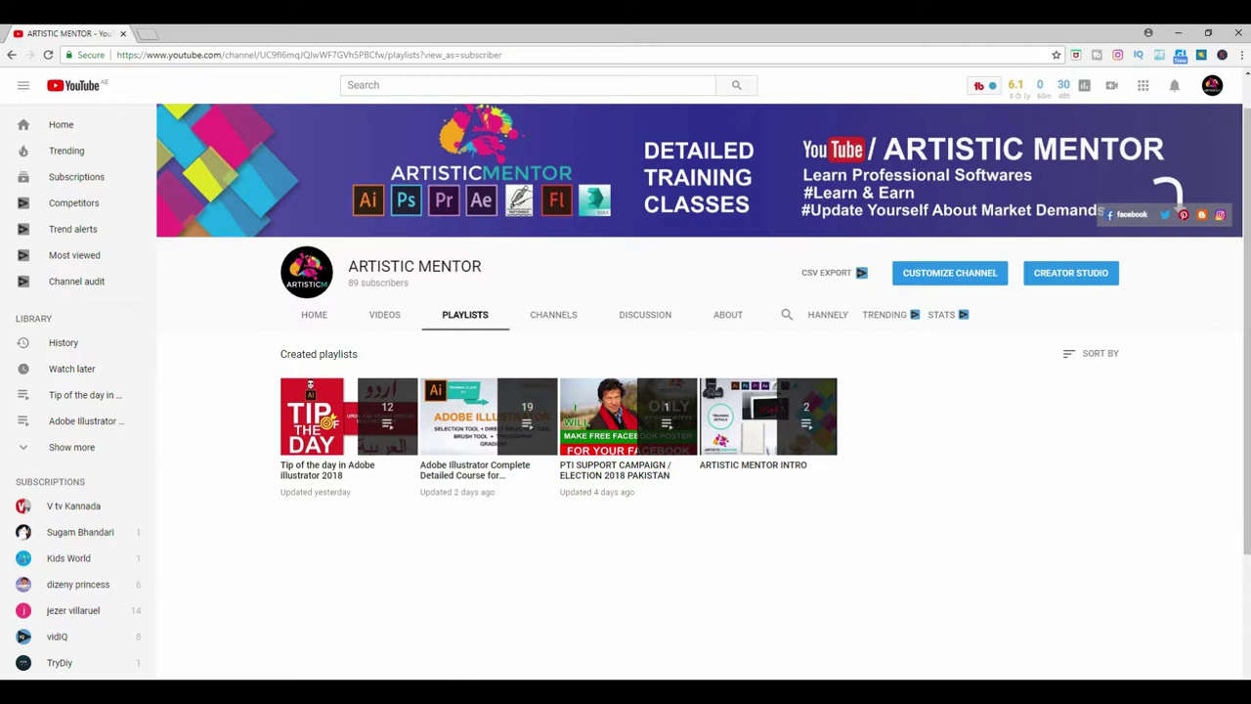
Leave the ARTISTIC MENTOR Playlists page and bring up the empty Illustrator document
left_click(463, 689)
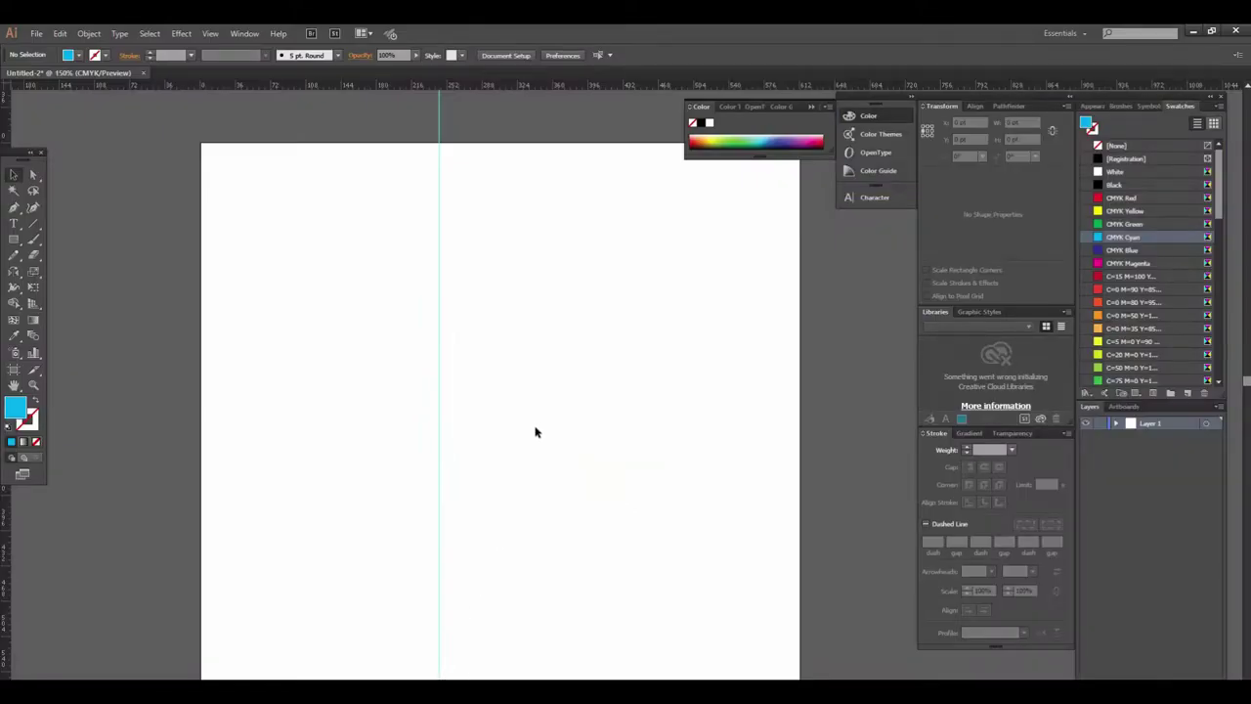
Draw a hexagon with the Polygon Tool and move it toward the artboard centre
left_click_drag(556, 475, 521, 444)
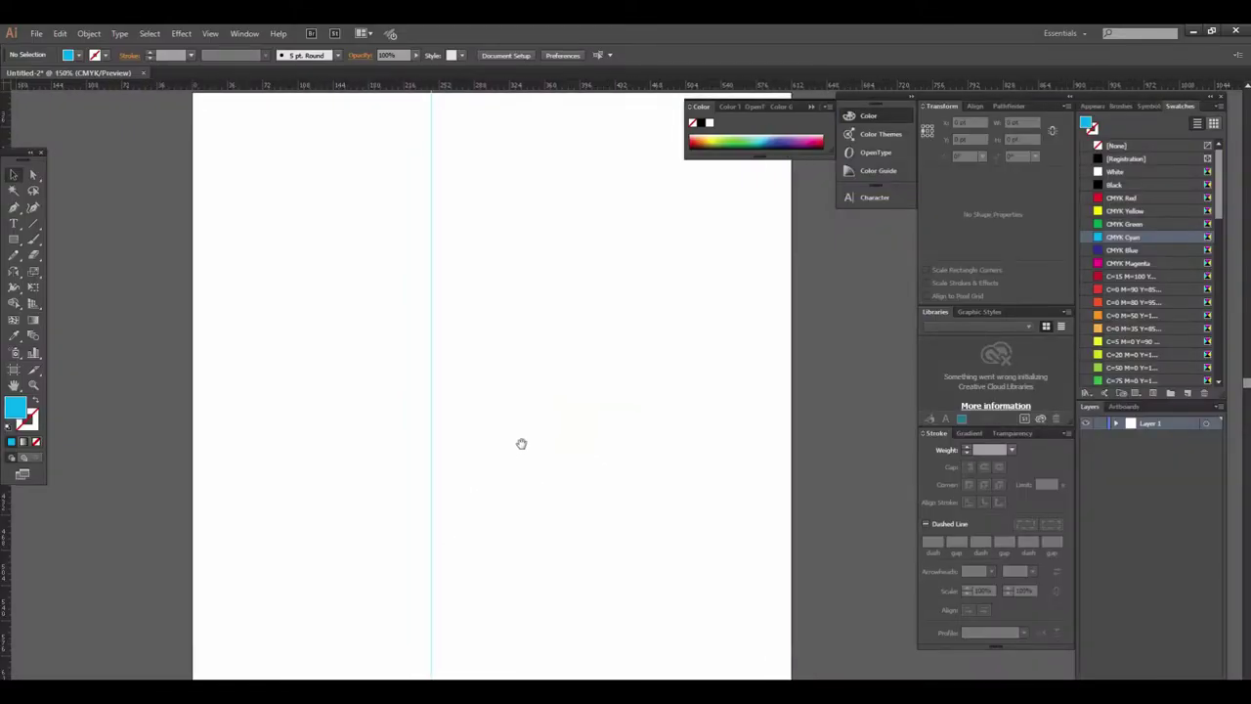
left_click(14, 238)
left_click_drag(506, 261, 496, 313)
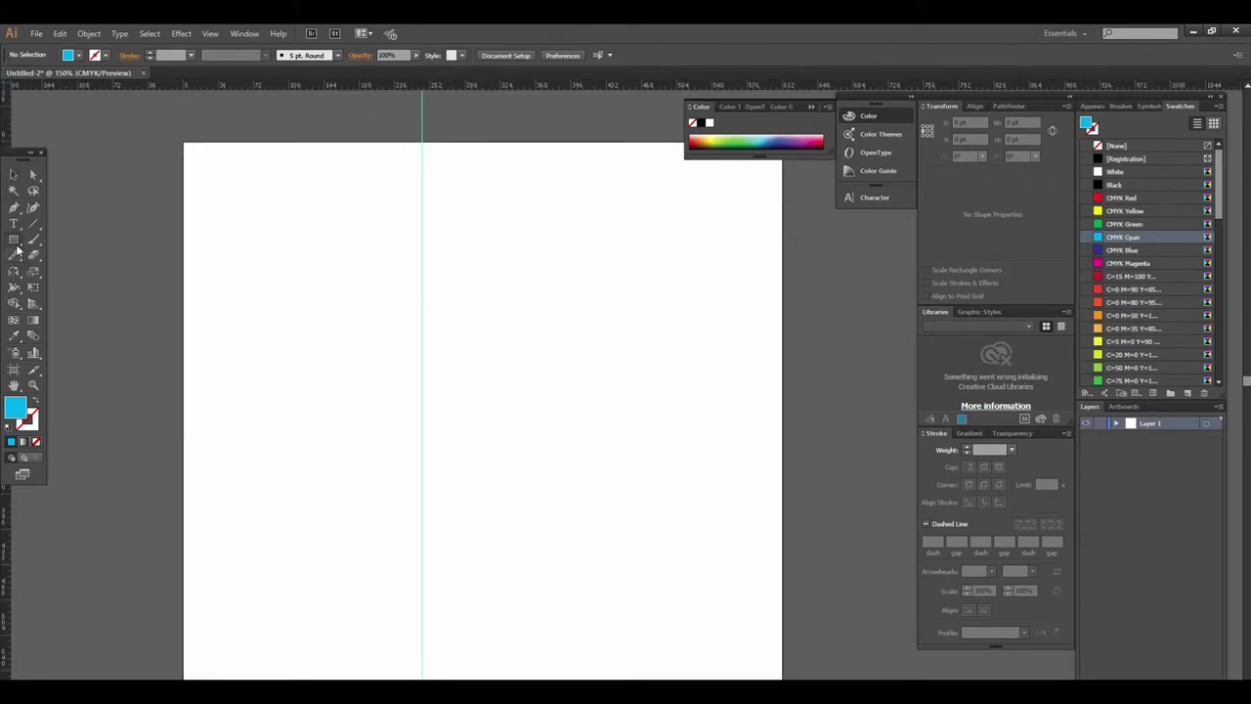
left_click_drag(16, 249, 57, 286)
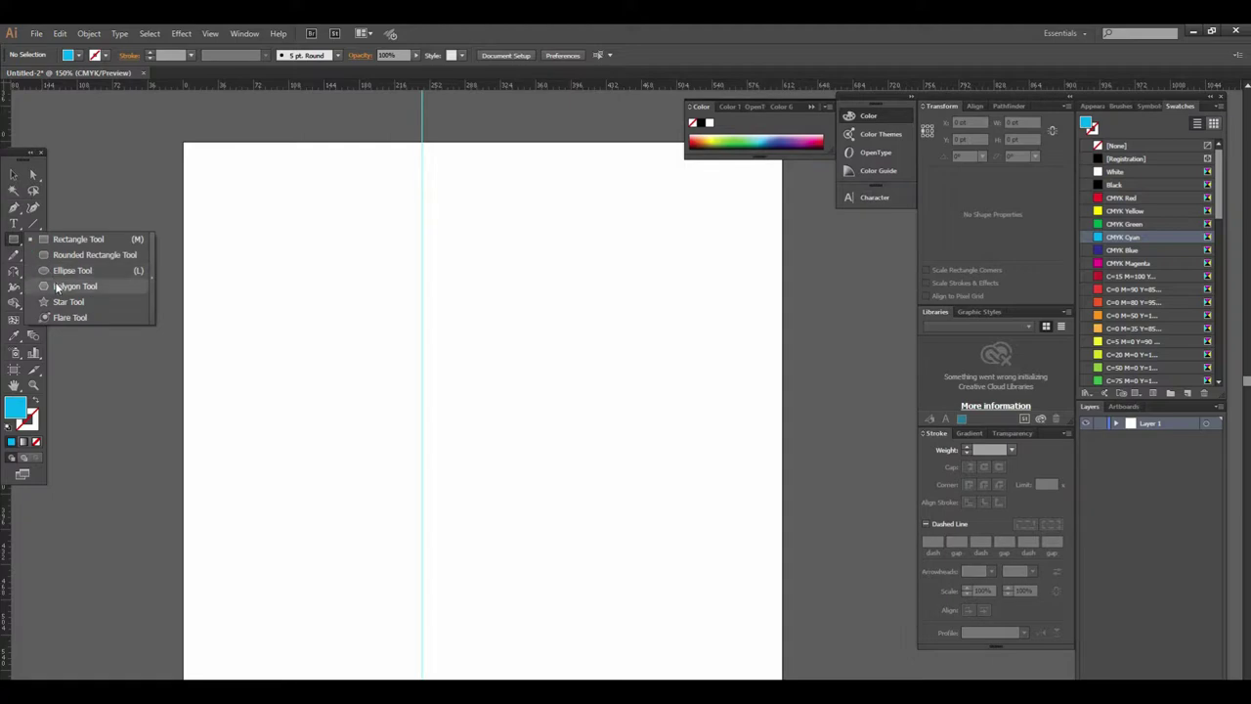
left_click_drag(444, 257, 525, 332)
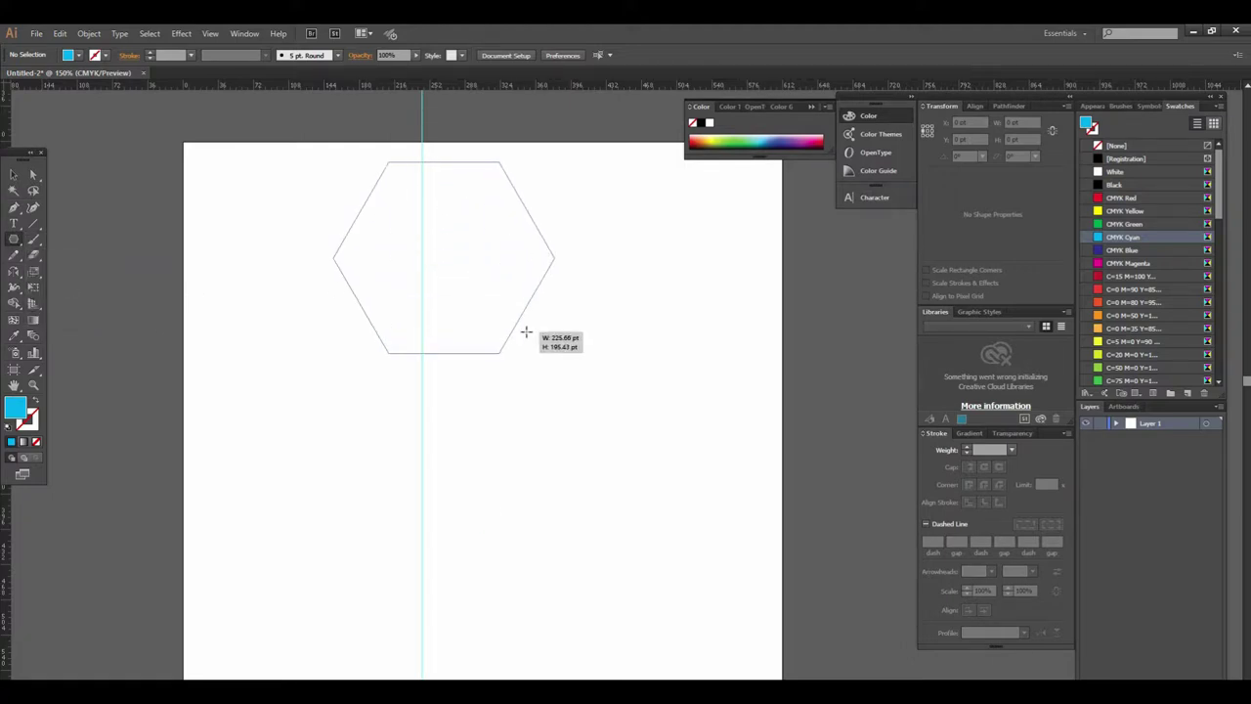
left_click(13, 174)
left_click_drag(369, 262, 397, 338)
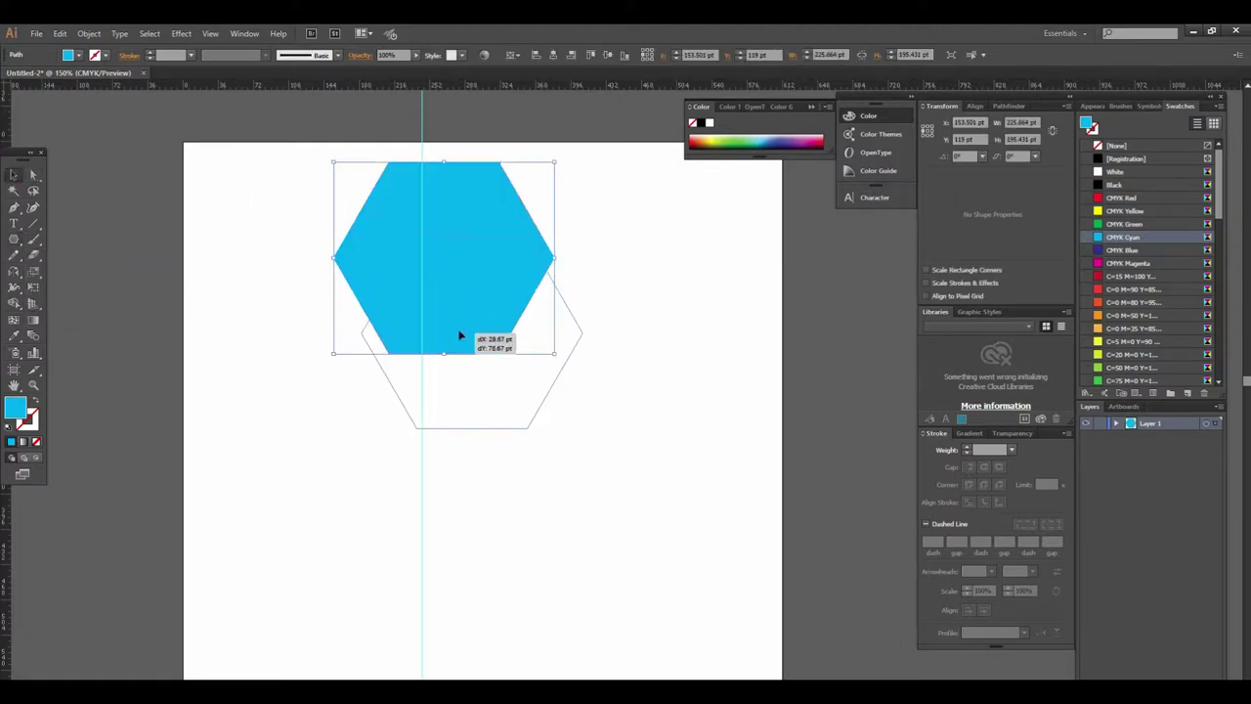
Fill the hexagon with CMYK Yellow and zoom to 200% centred on it
left_click(78, 55)
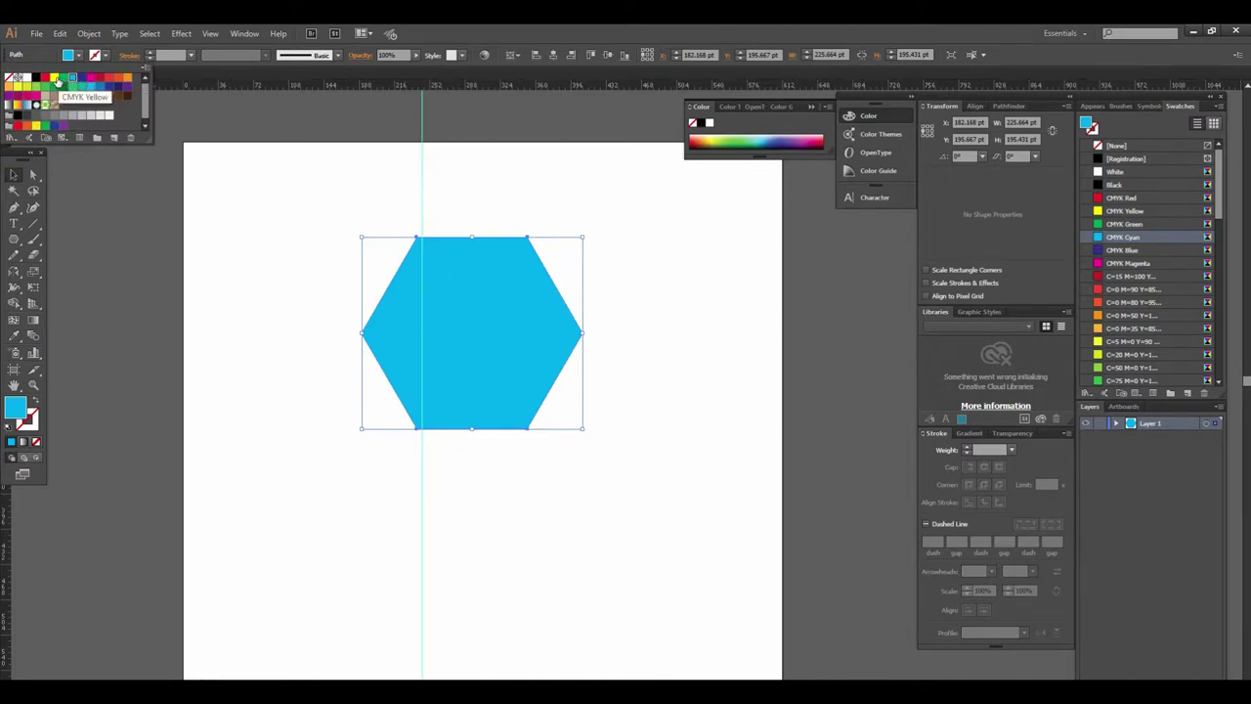
left_click(56, 77)
left_click(612, 447)
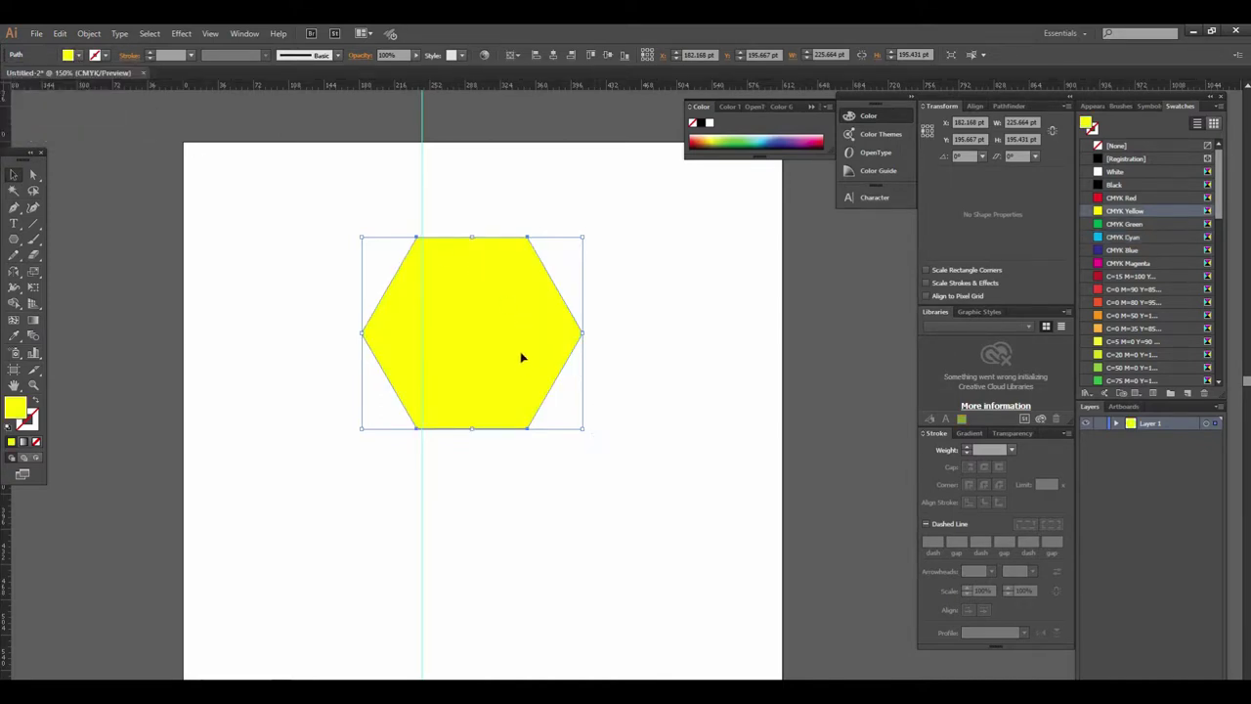
left_click(622, 373)
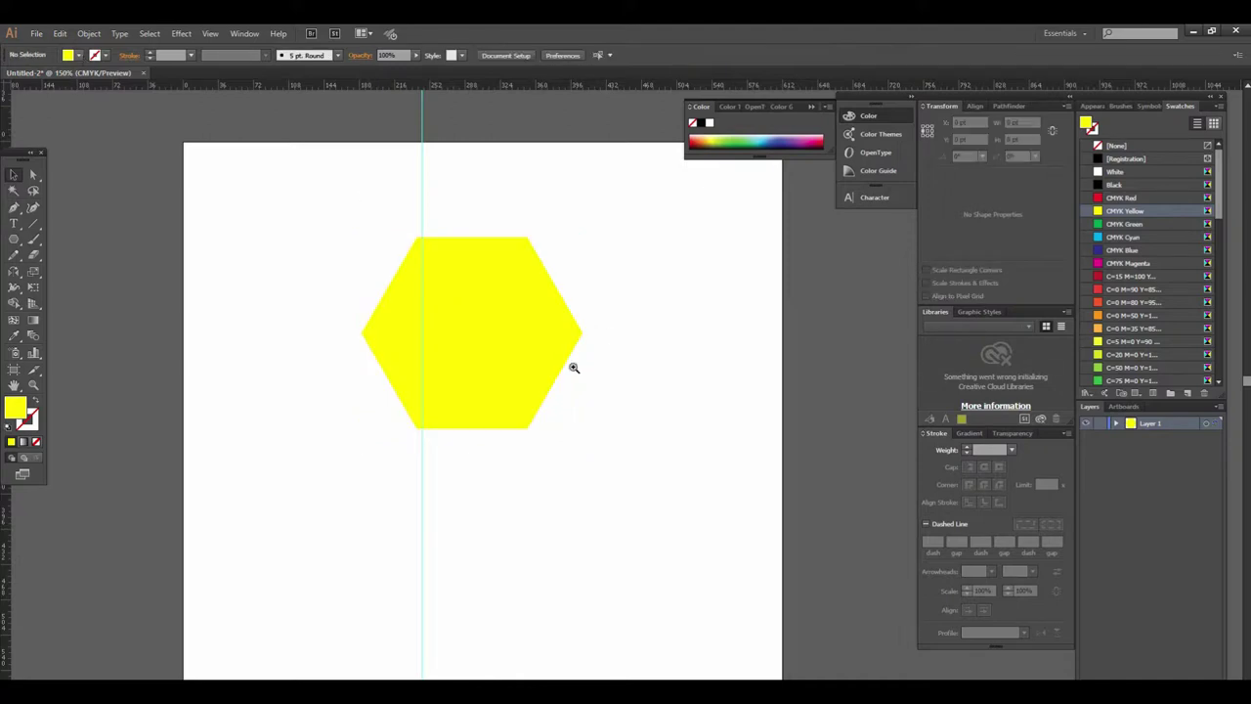
key("ctrl+plus")
left_click_drag(572, 366, 528, 397)
left_click(500, 372)
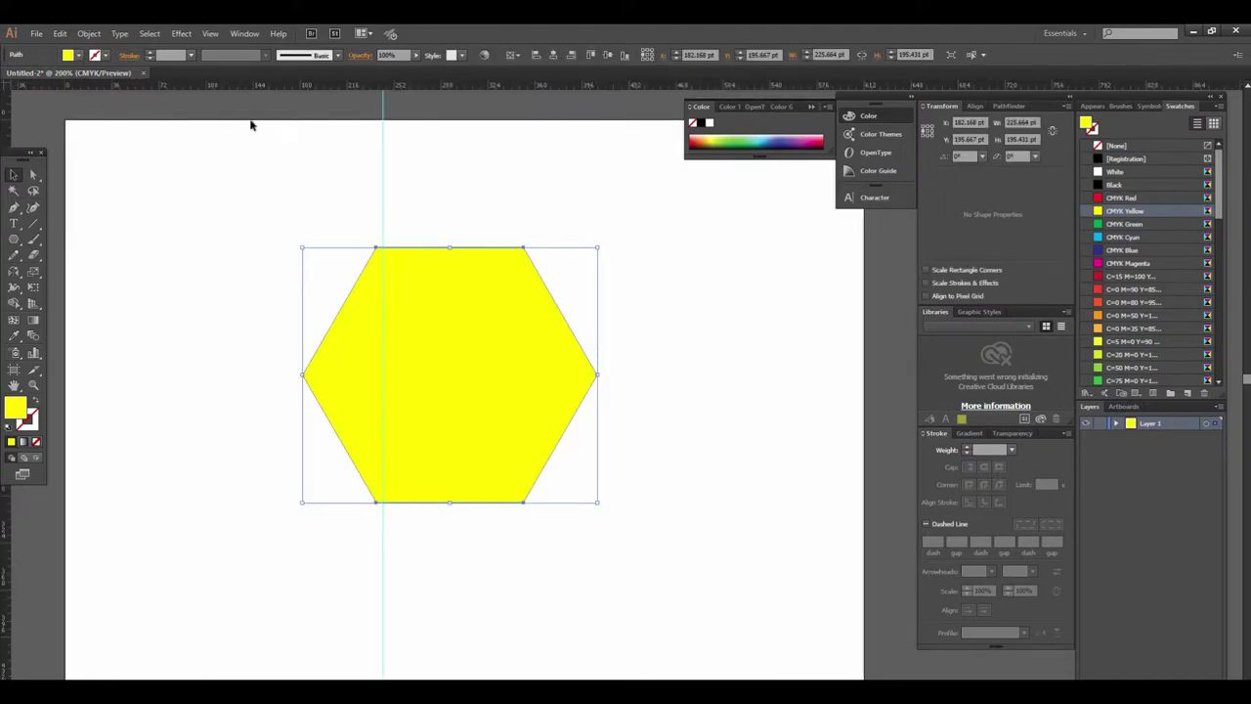
left_click(183, 35)
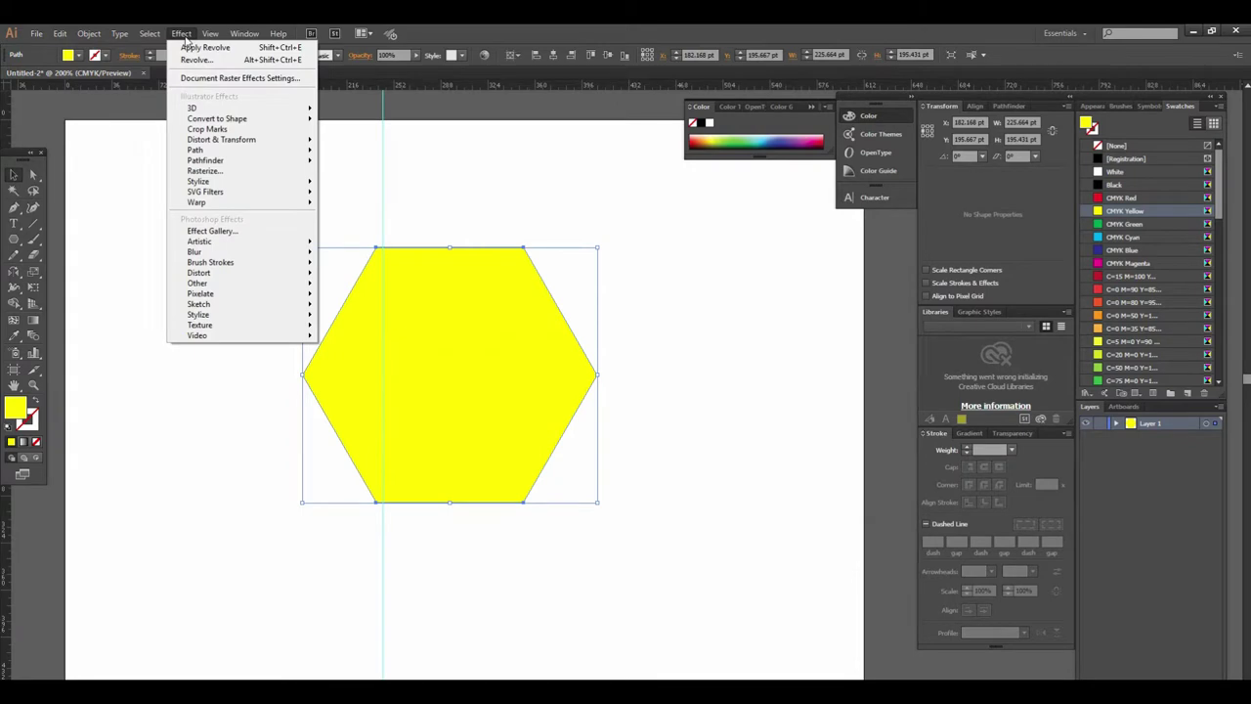
mouse_move(239, 107)
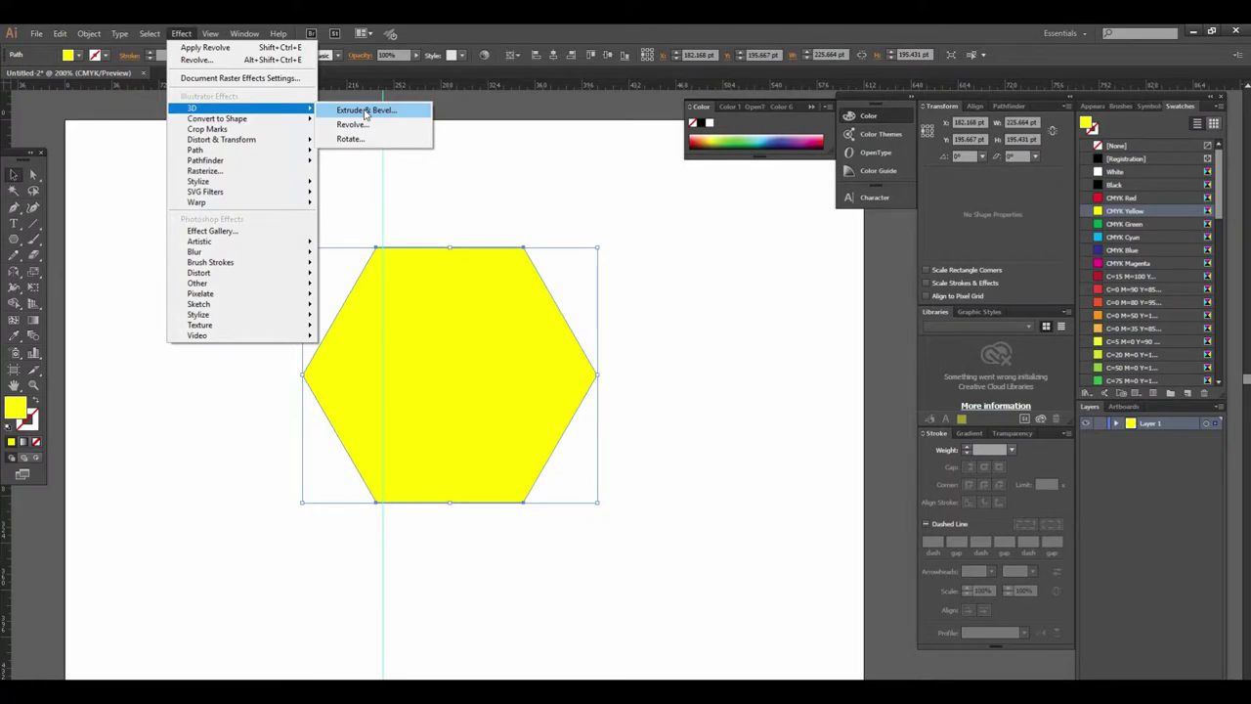
left_click(365, 111)
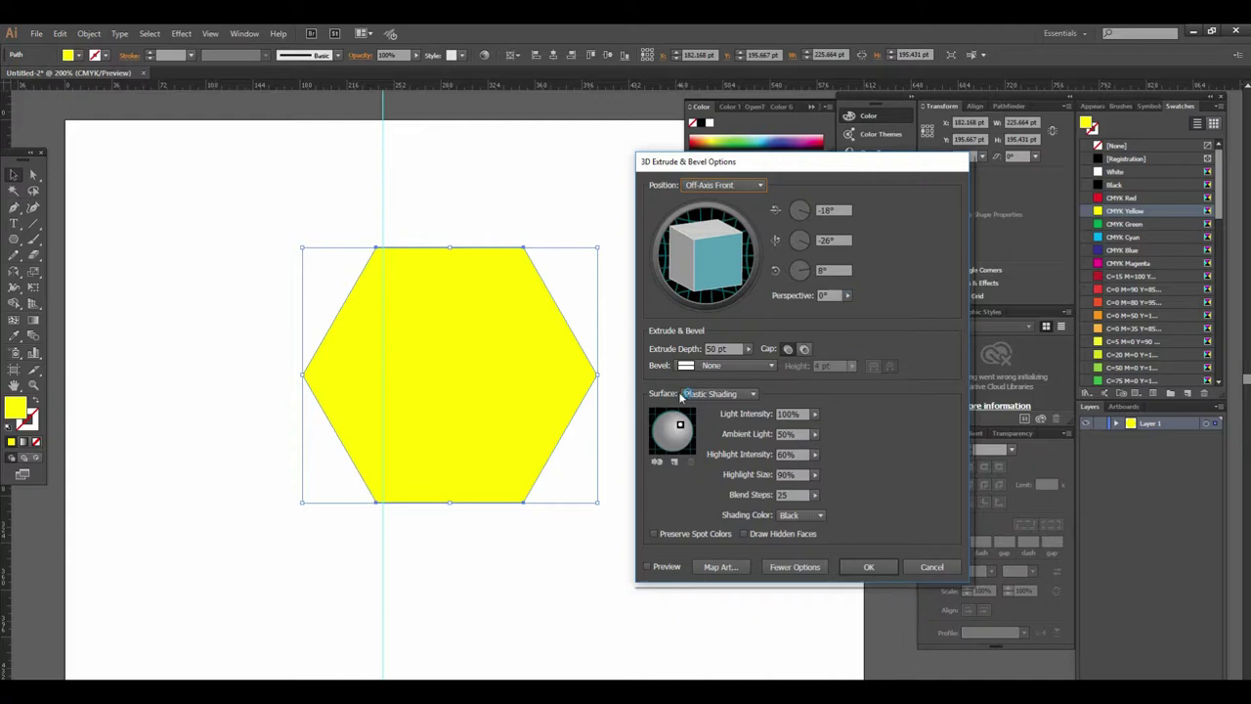
left_click(649, 566)
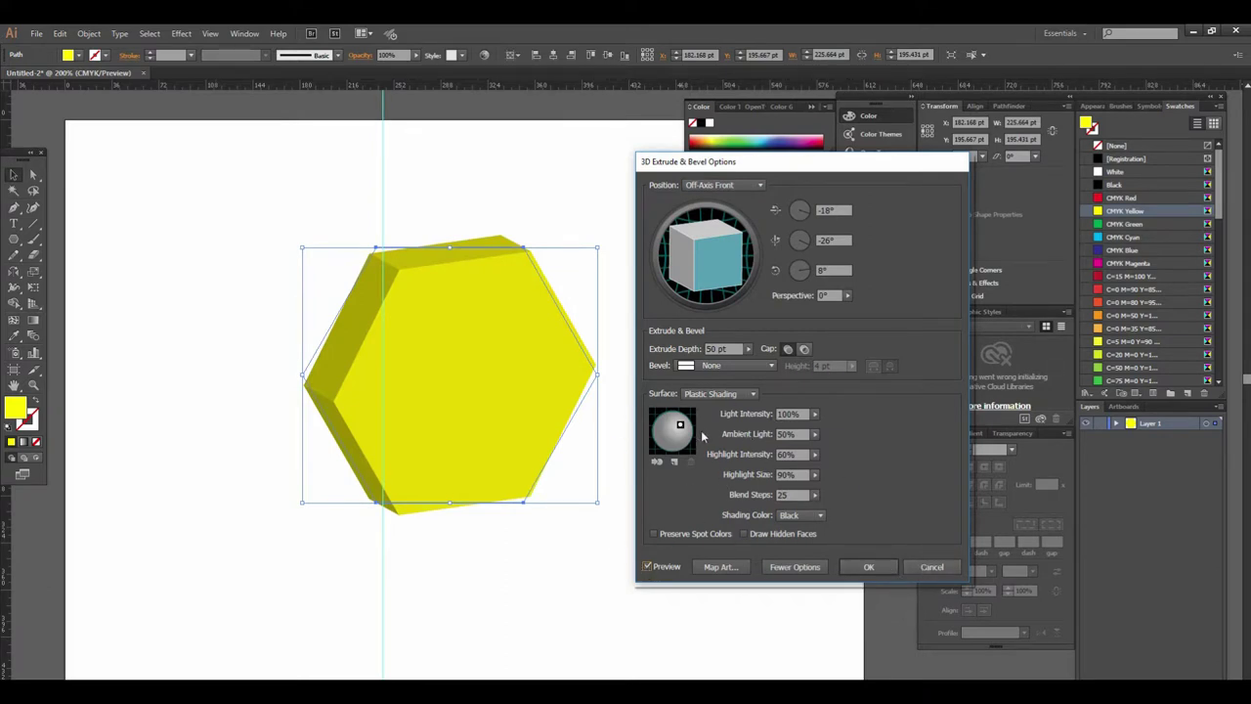
left_click(868, 568)
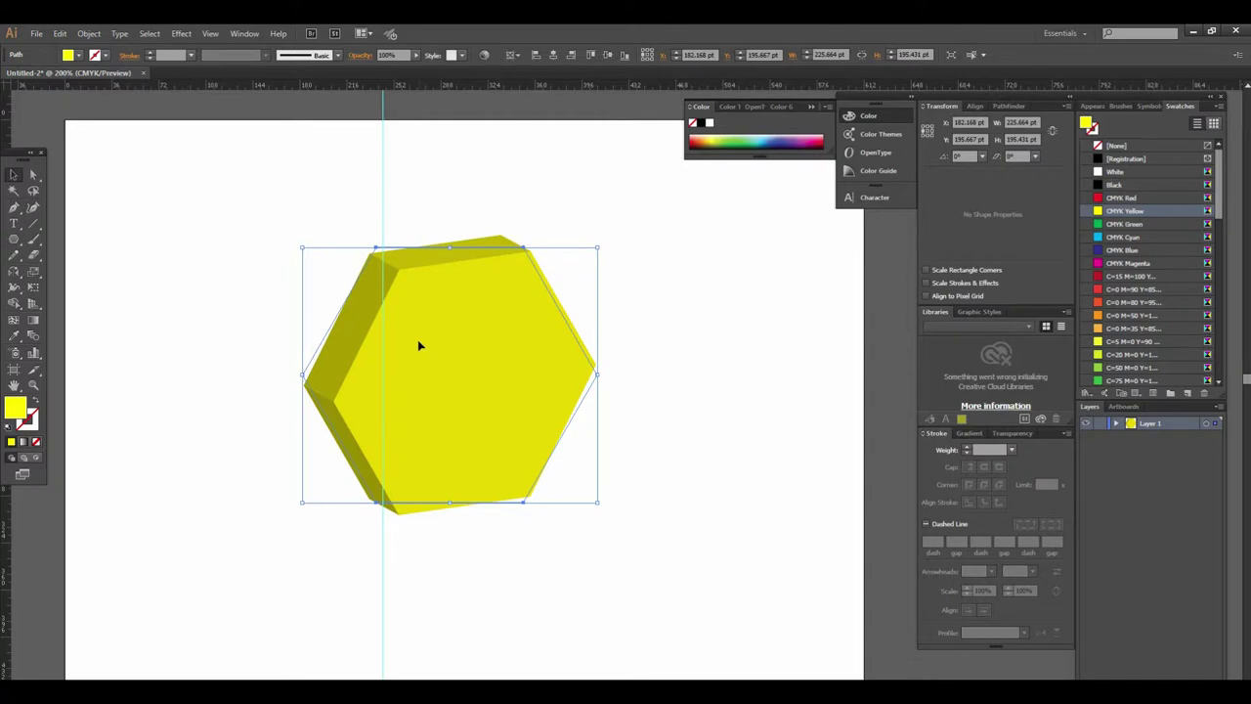
key("ctrl+z")
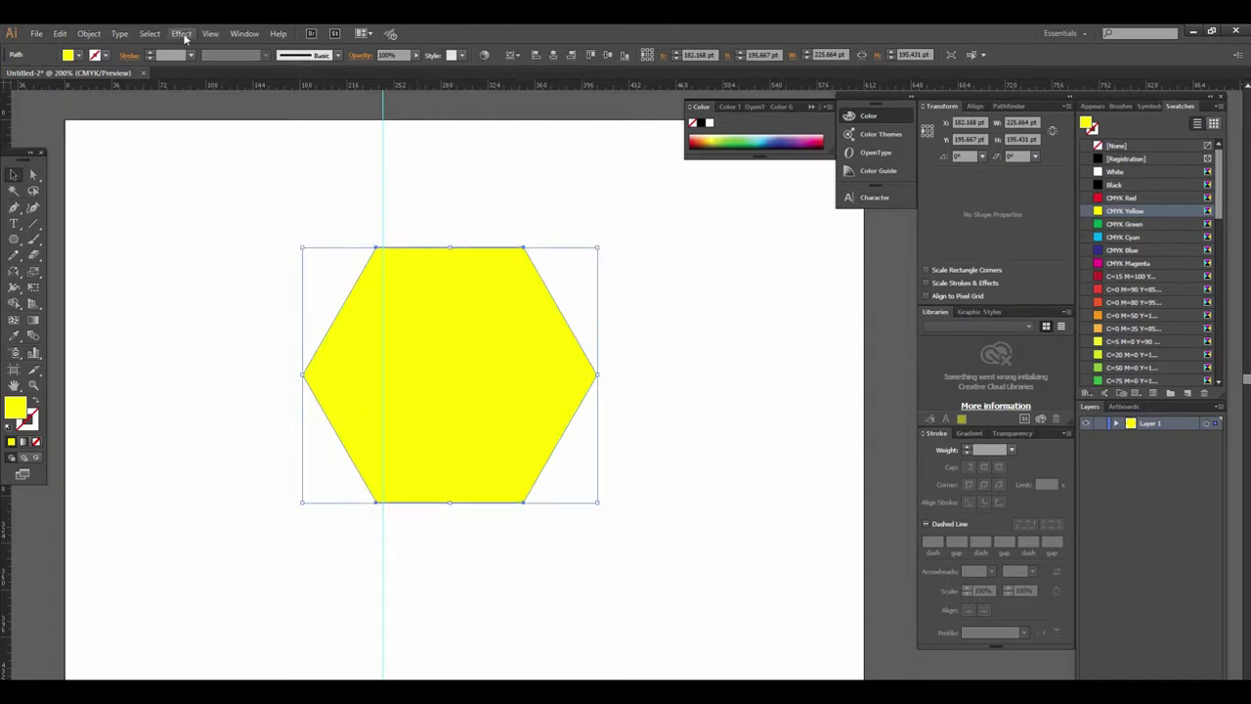
Preview the hexagon's Extrude & Bevel effect at a custom rotation of -8°, 0°, 10°
left_click(182, 35)
left_click(339, 115)
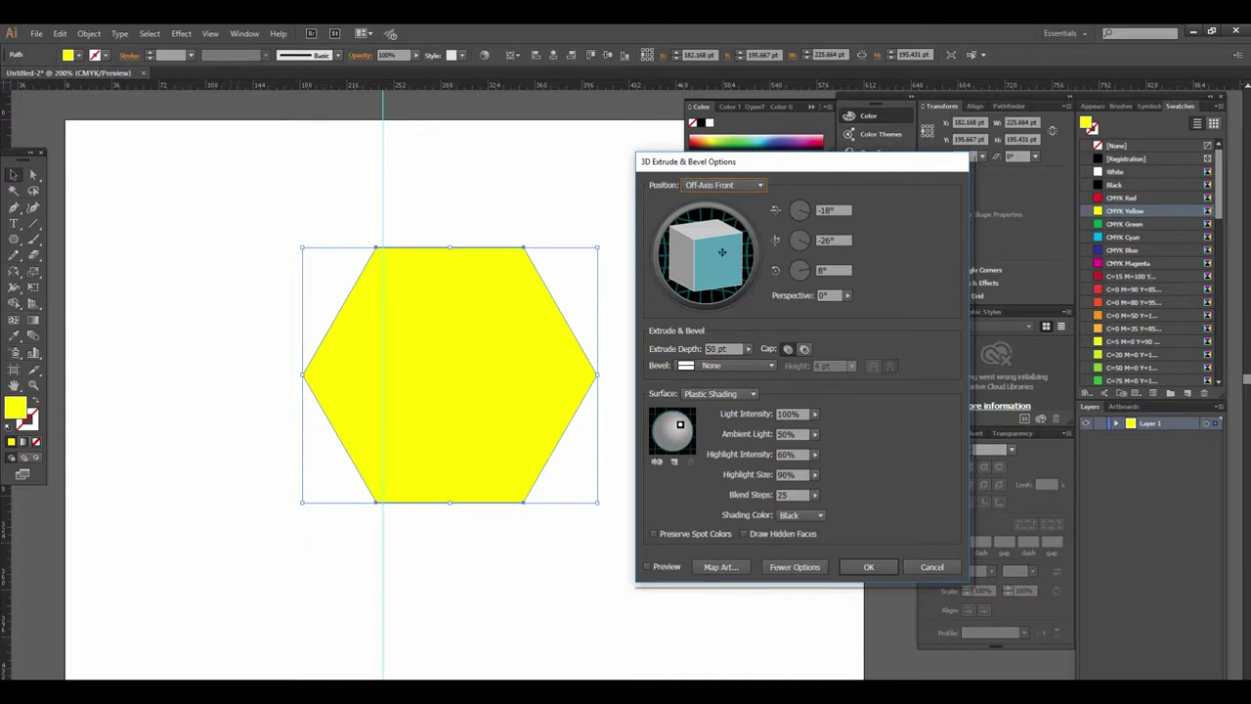
left_click(646, 565)
left_click_drag(706, 268, 723, 262)
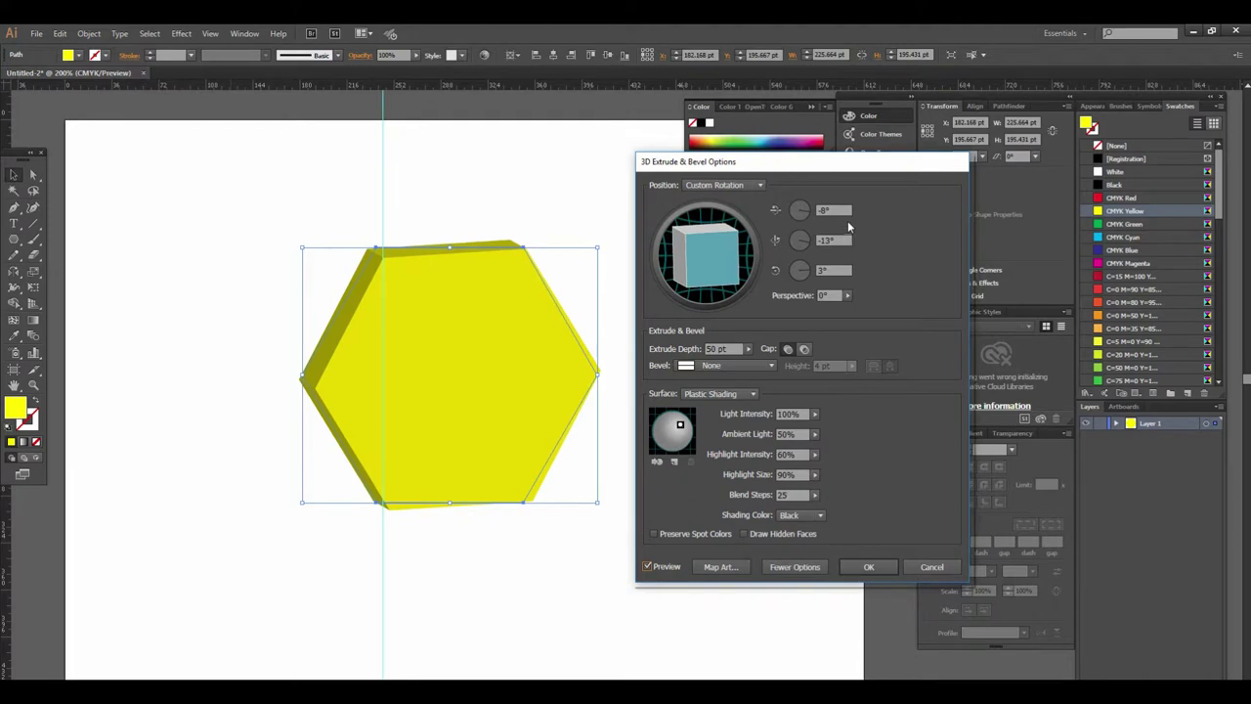
left_click(821, 210)
mouse_move(713, 259)
left_mouse_down()
mouse_move(720, 250)
mouse_move(726, 271)
mouse_move(727, 251)
mouse_move(704, 249)
mouse_move(706, 271)
left_mouse_up()
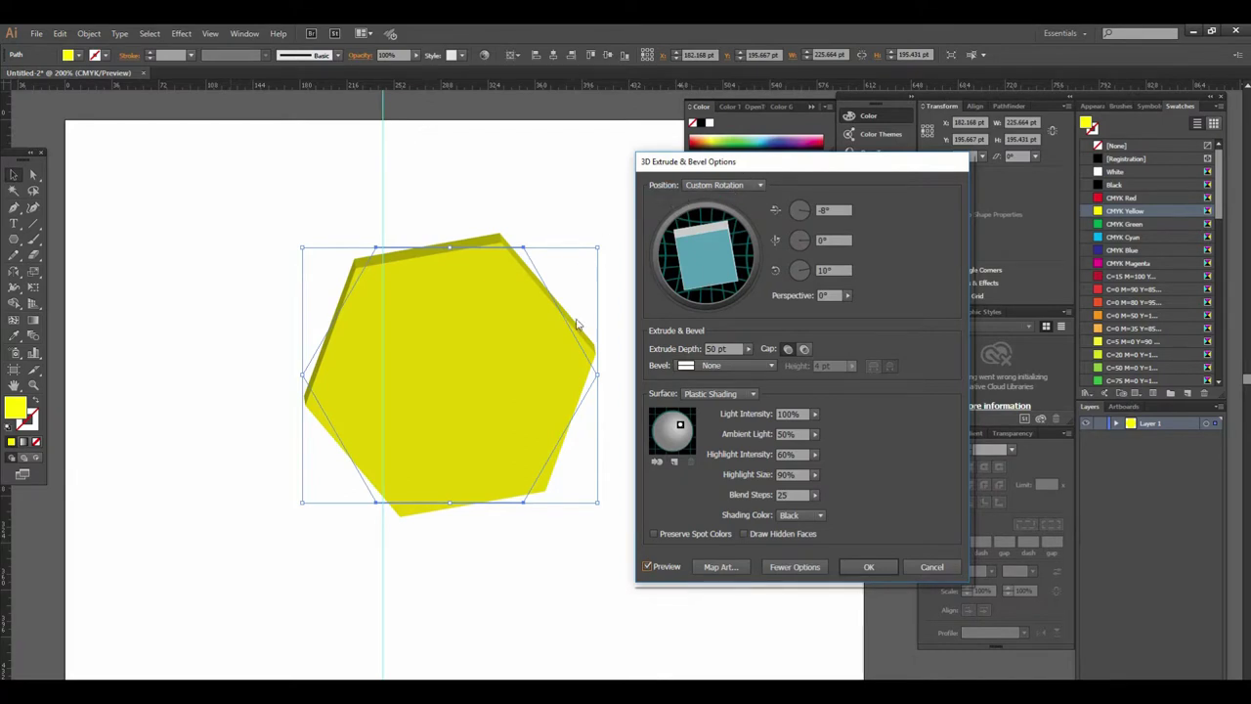
left_click(747, 186)
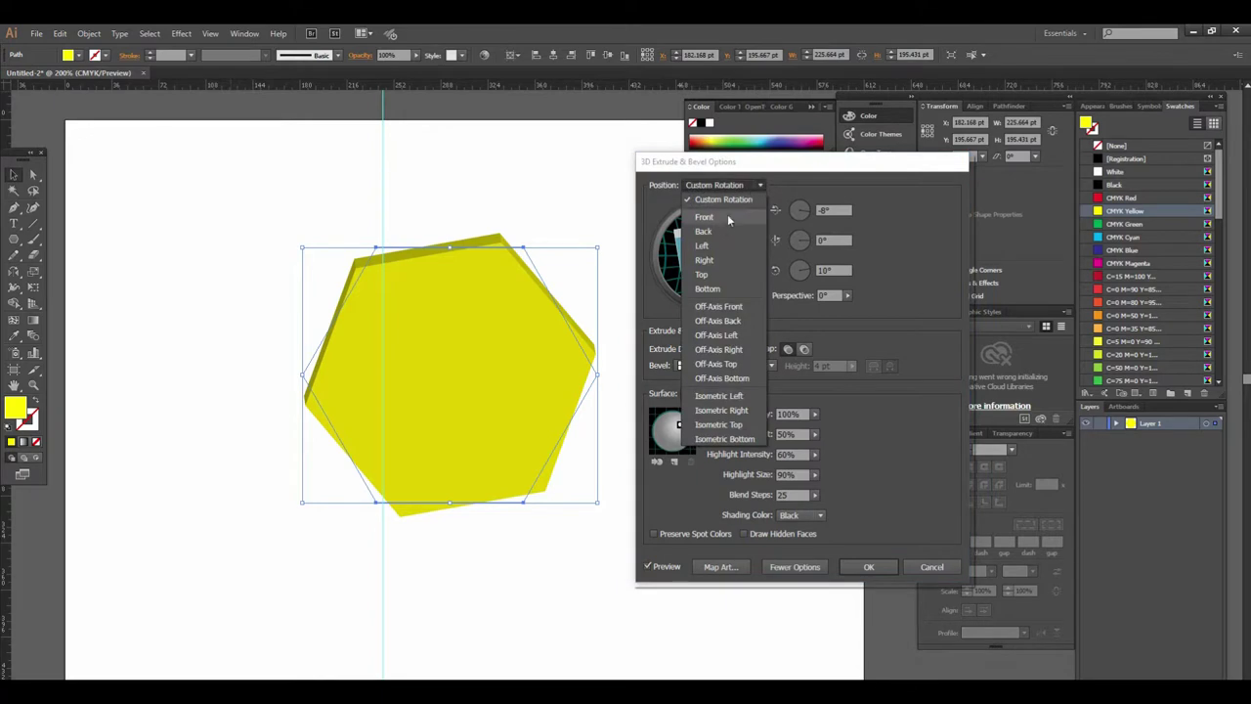
Preview the extrusion in the Front, Back, Left, Right, Top, Bottom, Off-Axis Front and Off-Axis Back positions
left_click(714, 217)
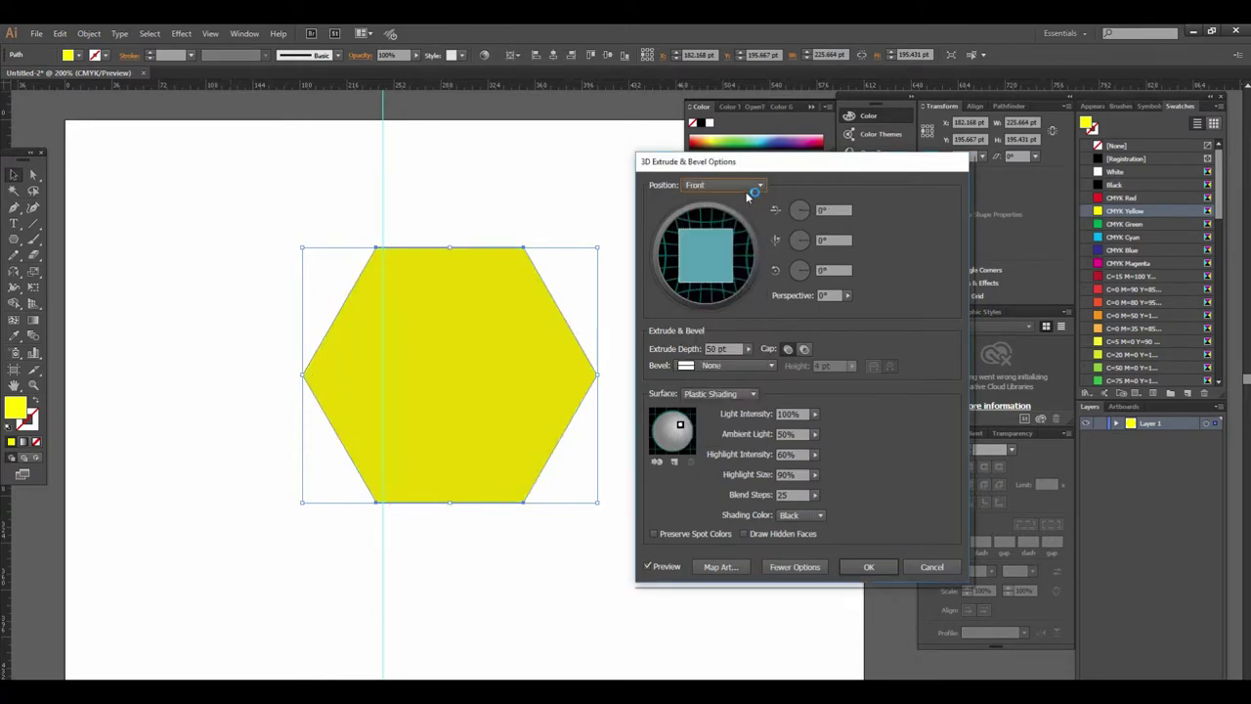
left_click(747, 186)
left_click(728, 230)
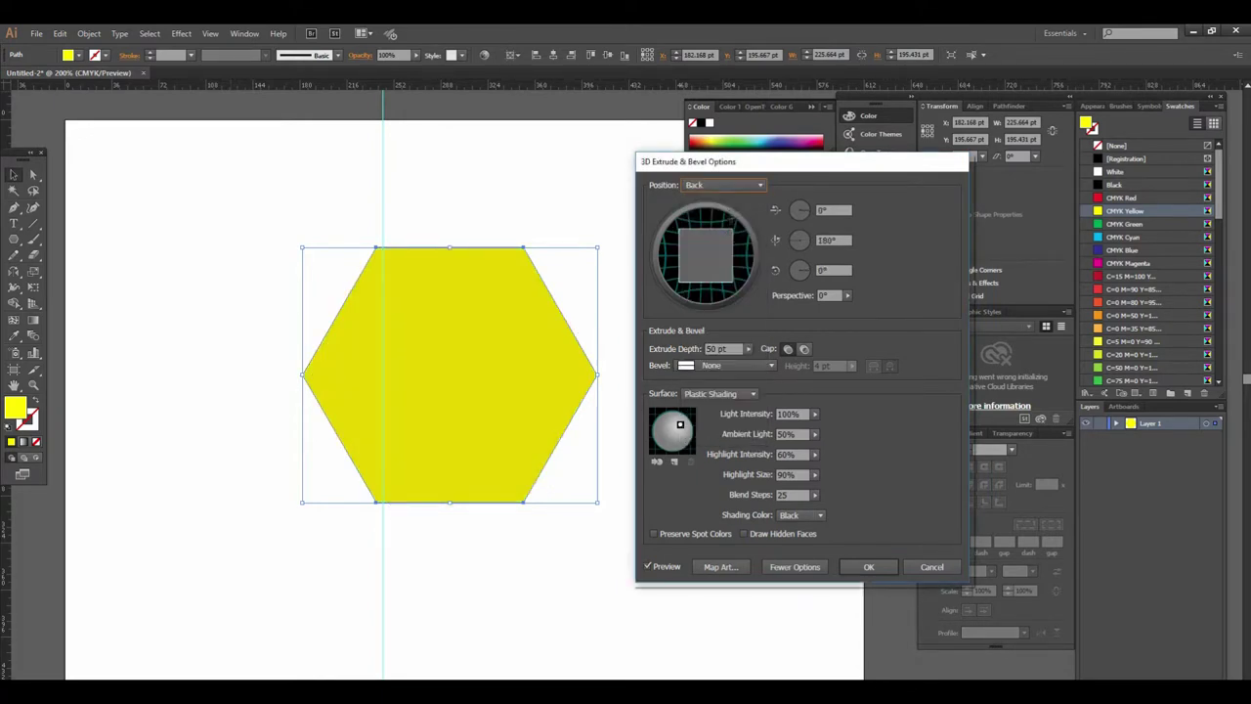
left_click(742, 182)
left_click(731, 243)
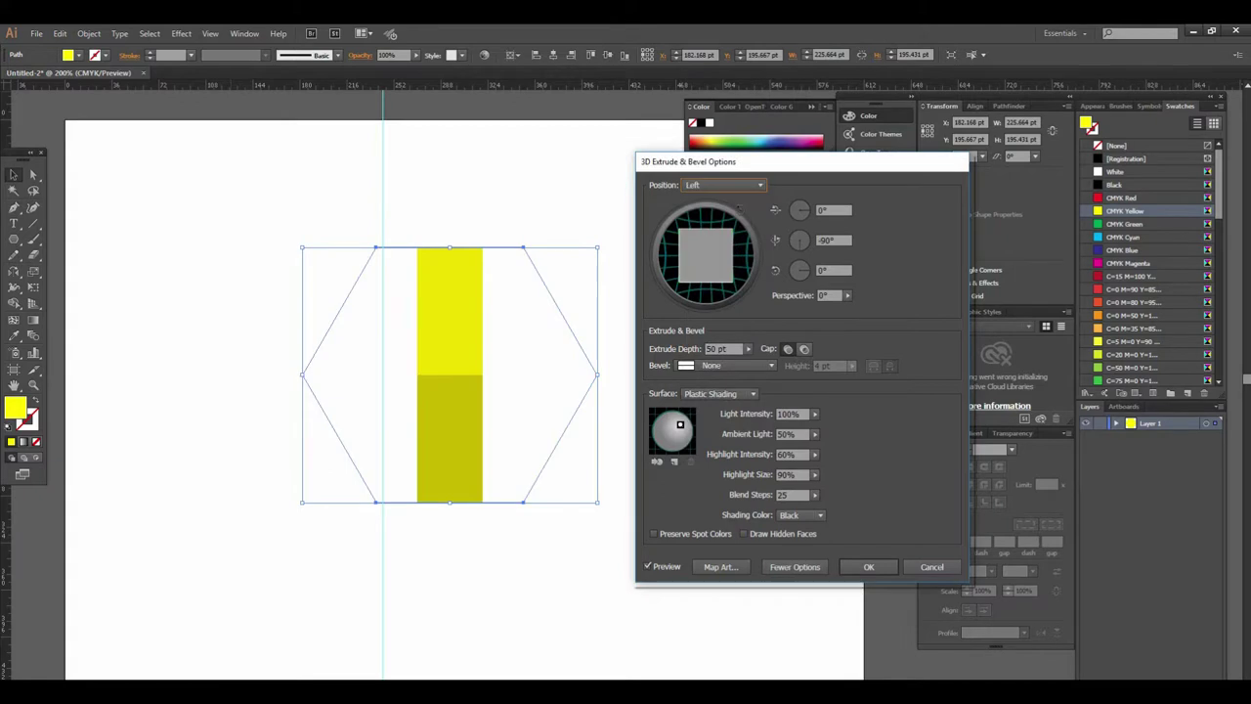
left_click(741, 190)
left_click(730, 261)
left_click(724, 185)
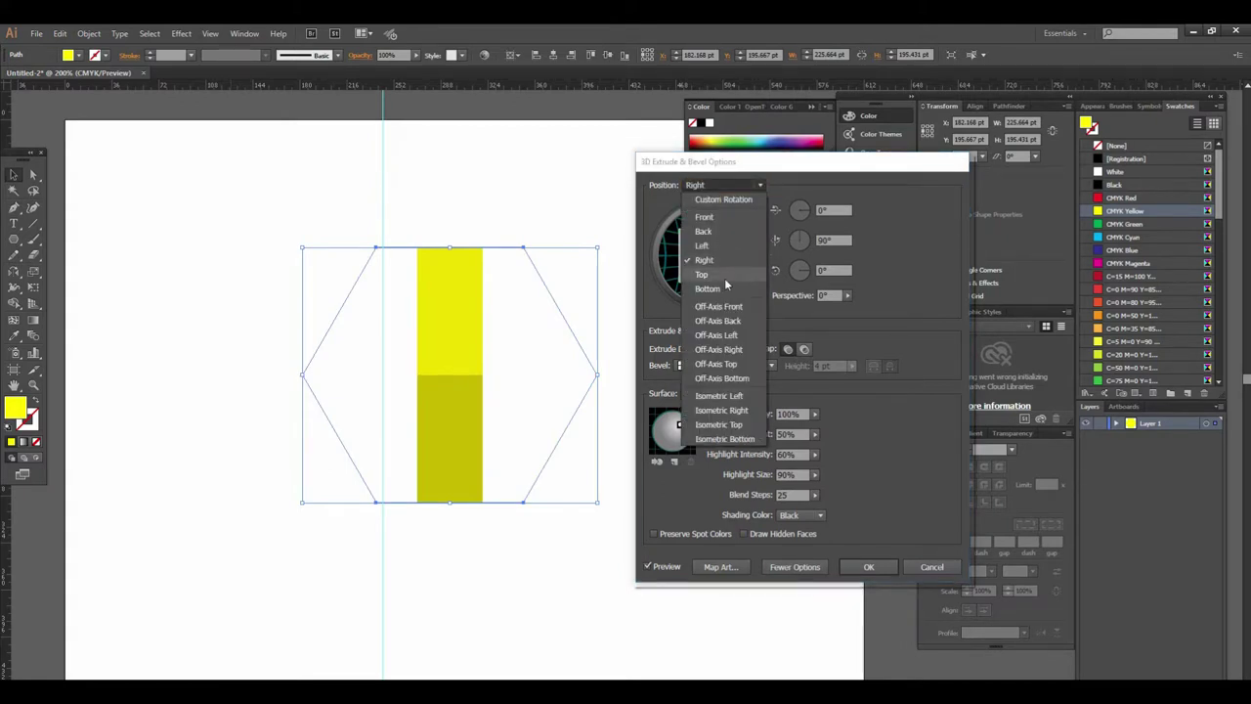
left_click(724, 276)
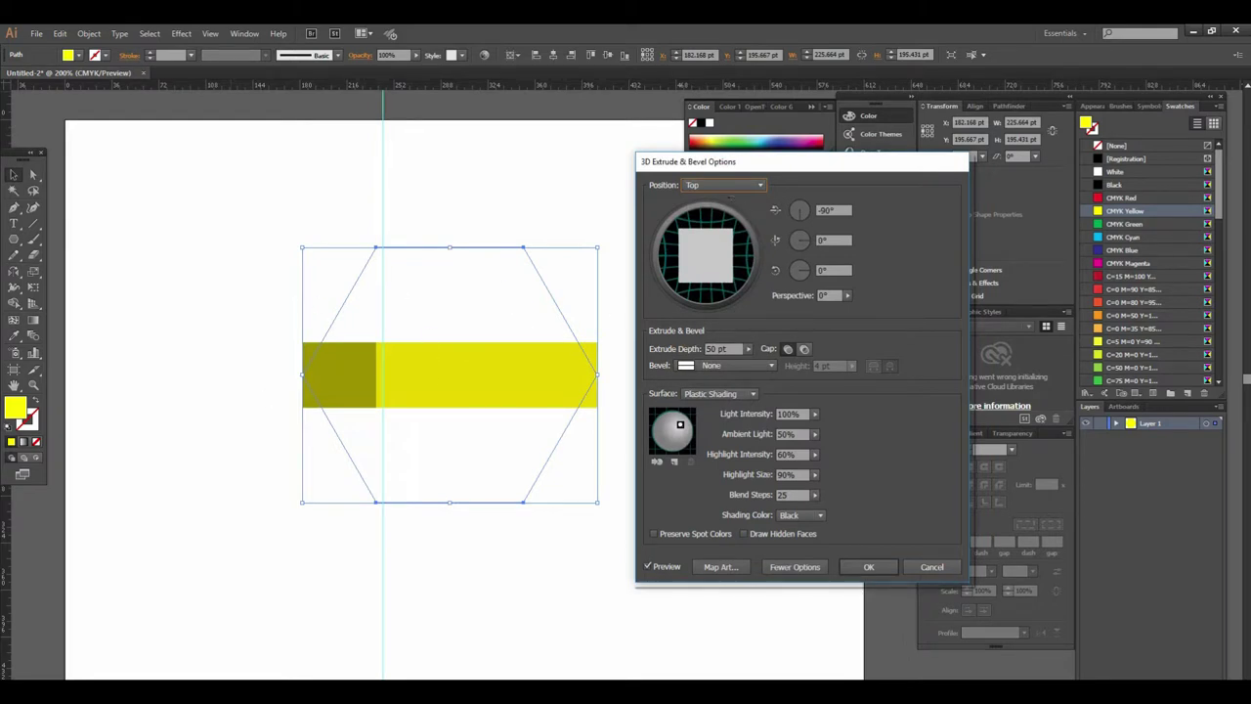
left_click(723, 185)
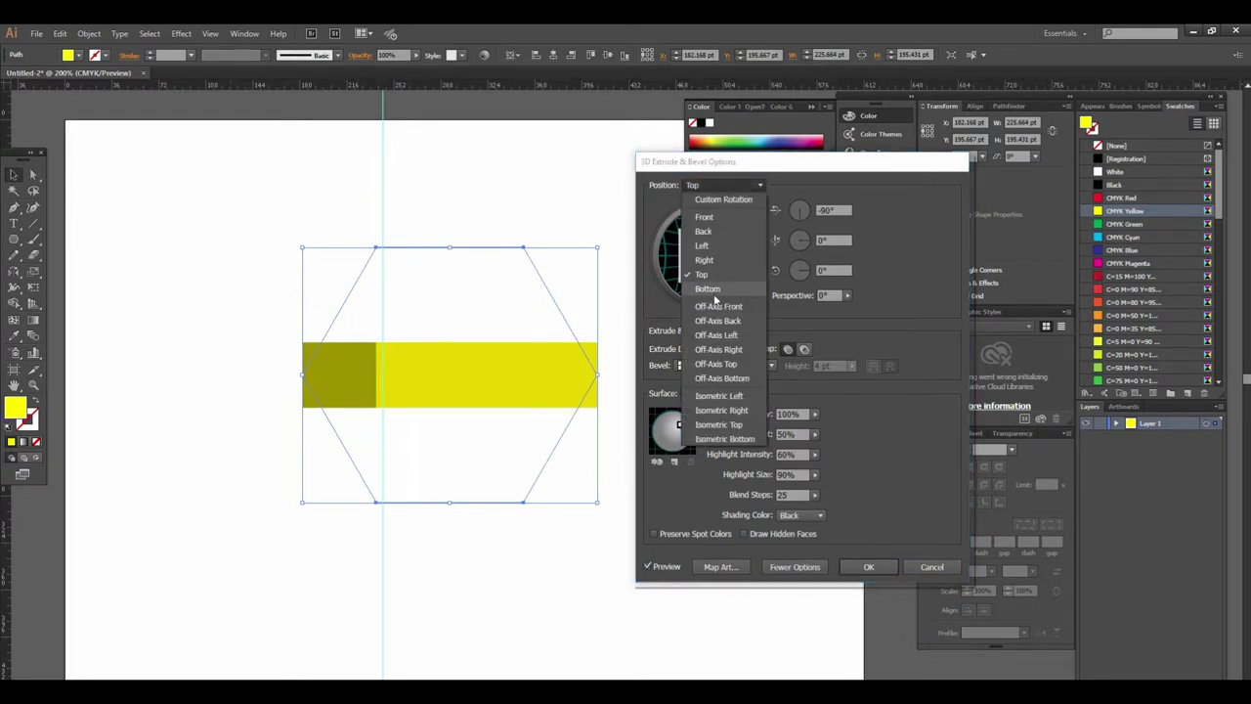
left_click(708, 290)
left_click(723, 185)
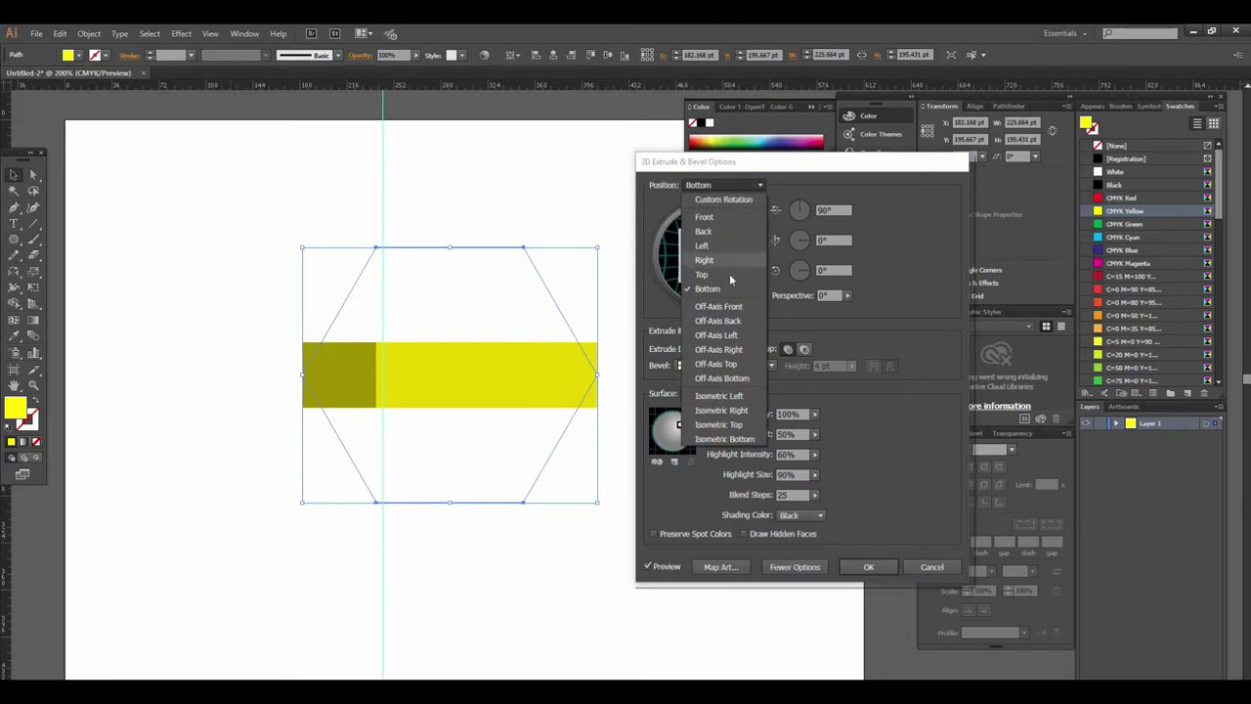
left_click(733, 308)
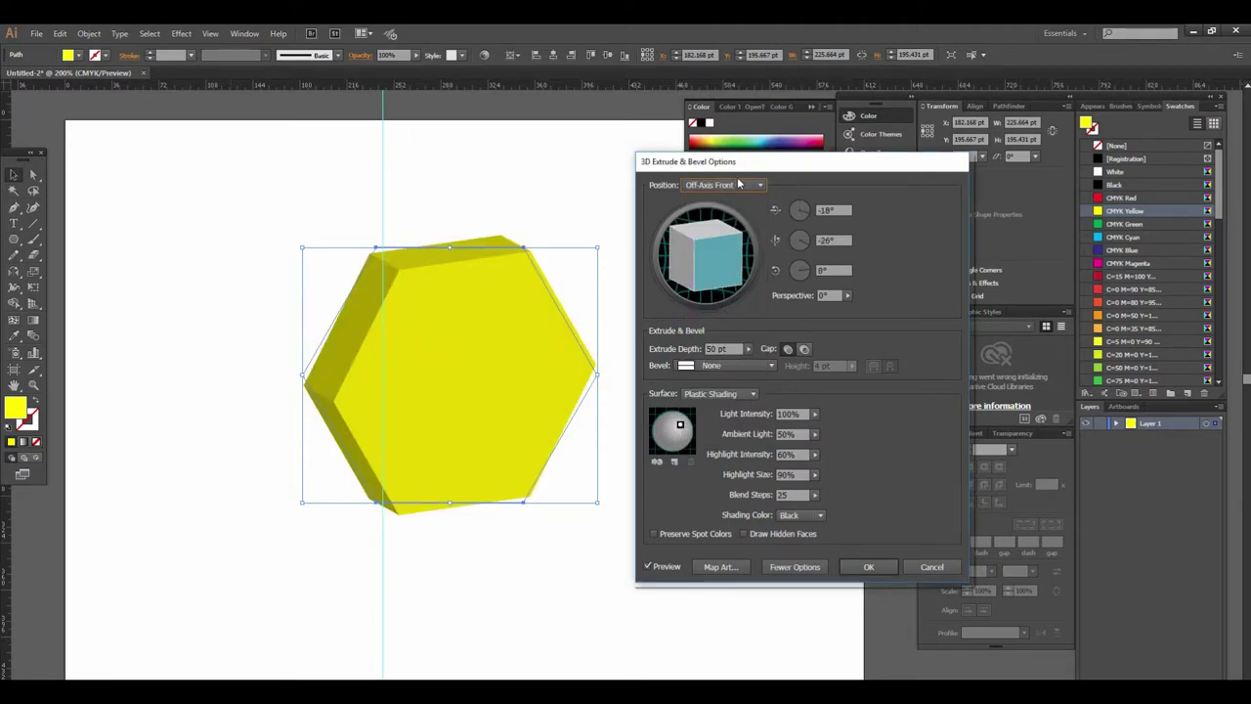
left_click(740, 183)
left_click(728, 323)
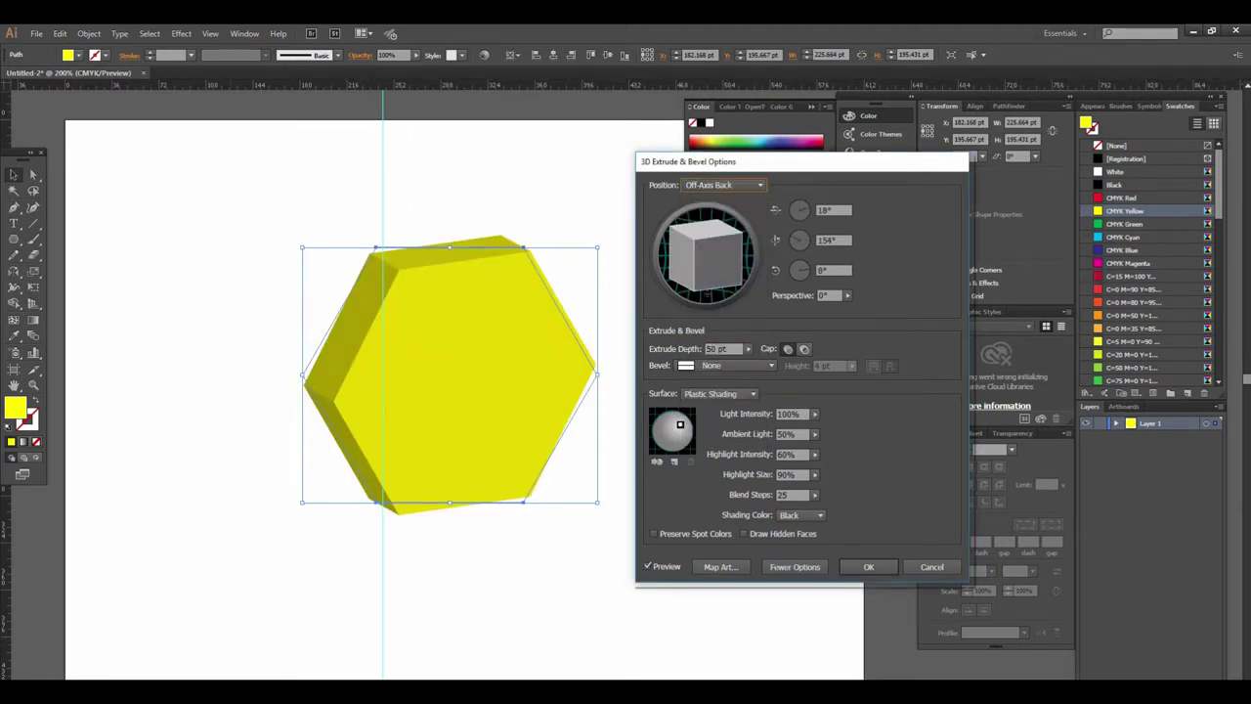
left_click(740, 184)
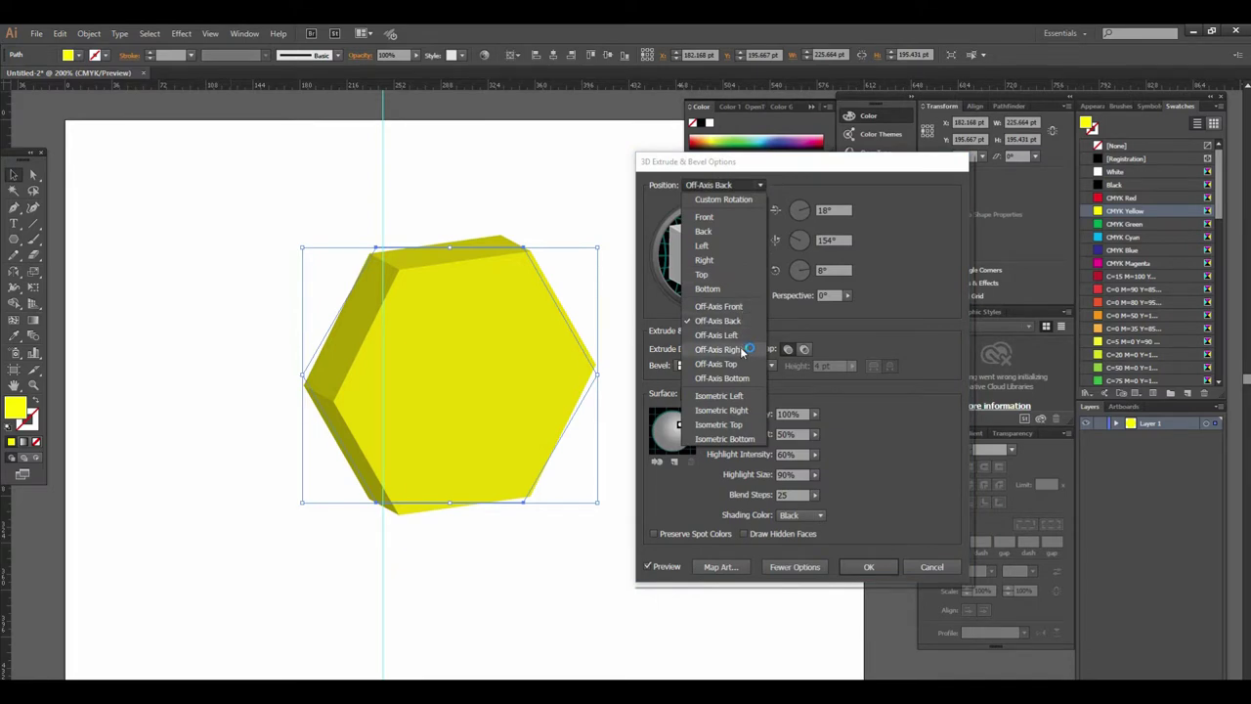
Try Off-Axis Right, Isometric Left and Isometric Top, then apply the Isometric Bottom position
left_click(739, 346)
left_click(752, 185)
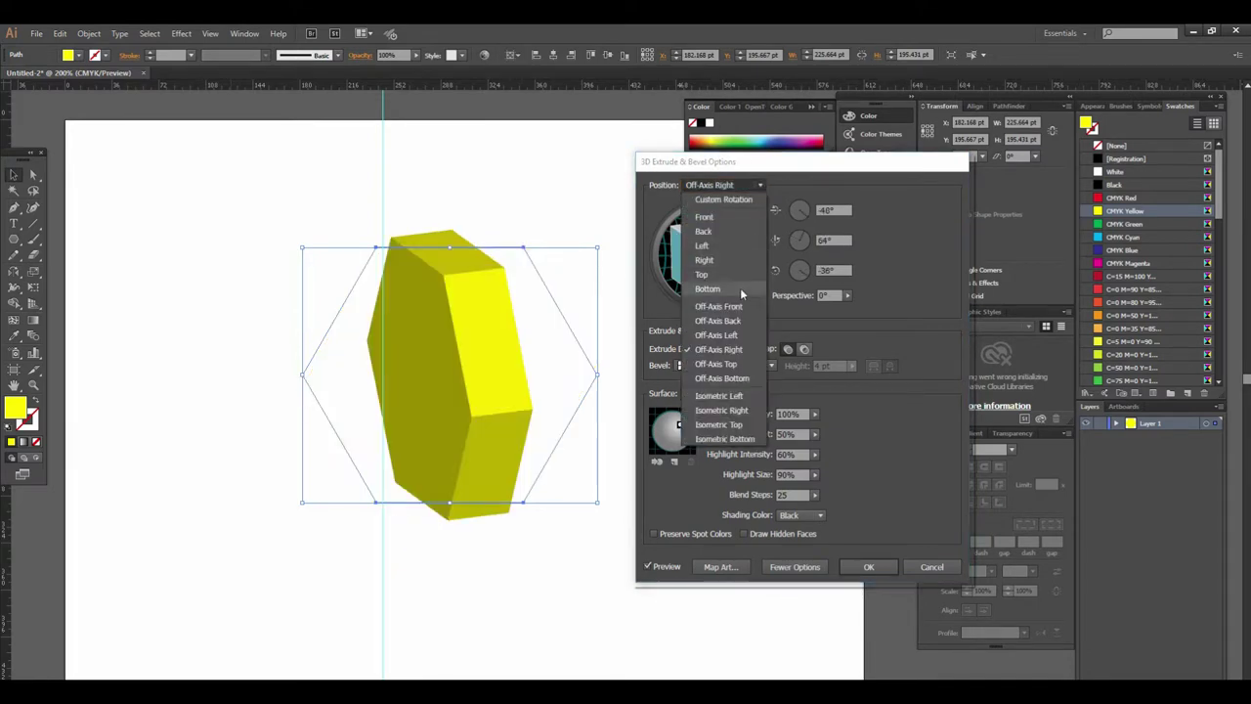
left_click(735, 394)
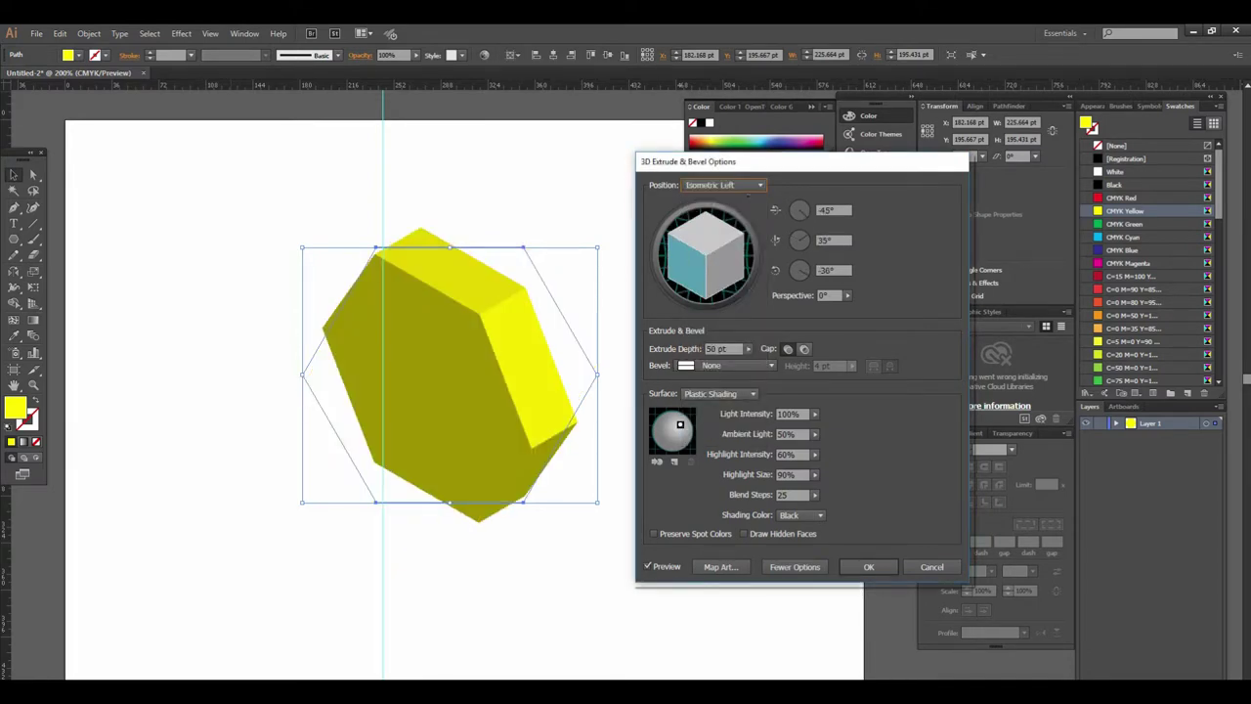
left_click(748, 185)
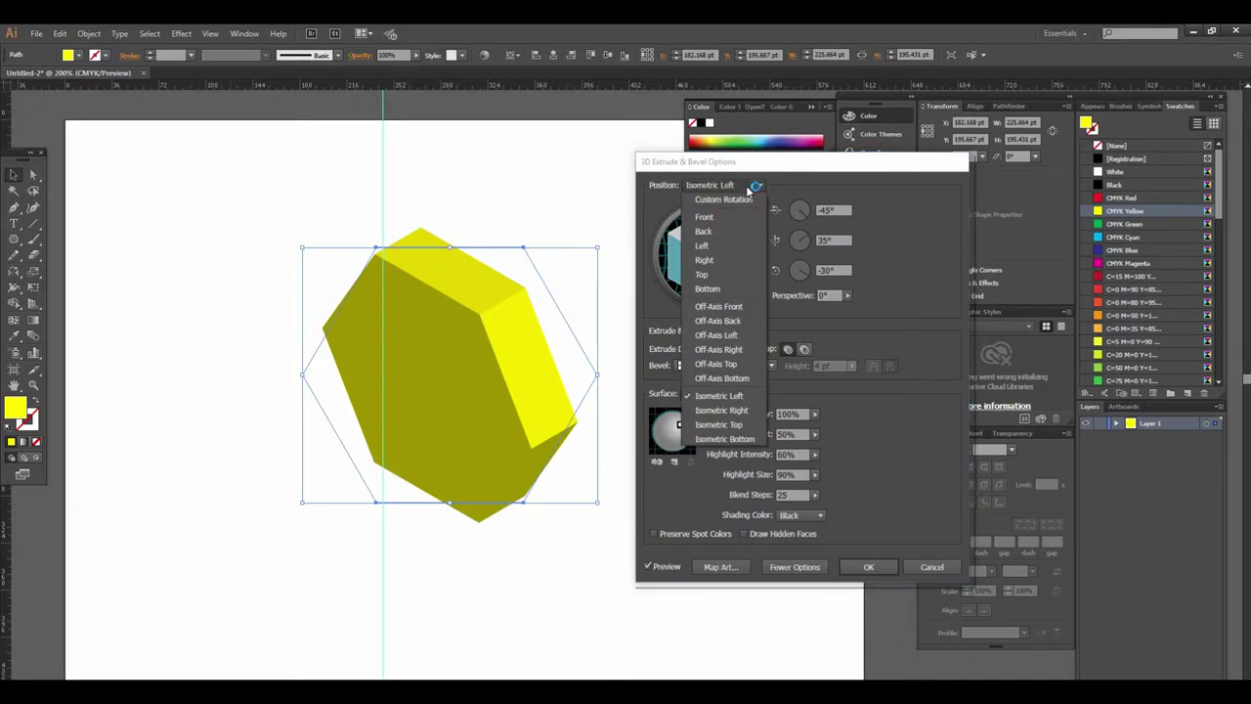
left_click(718, 425)
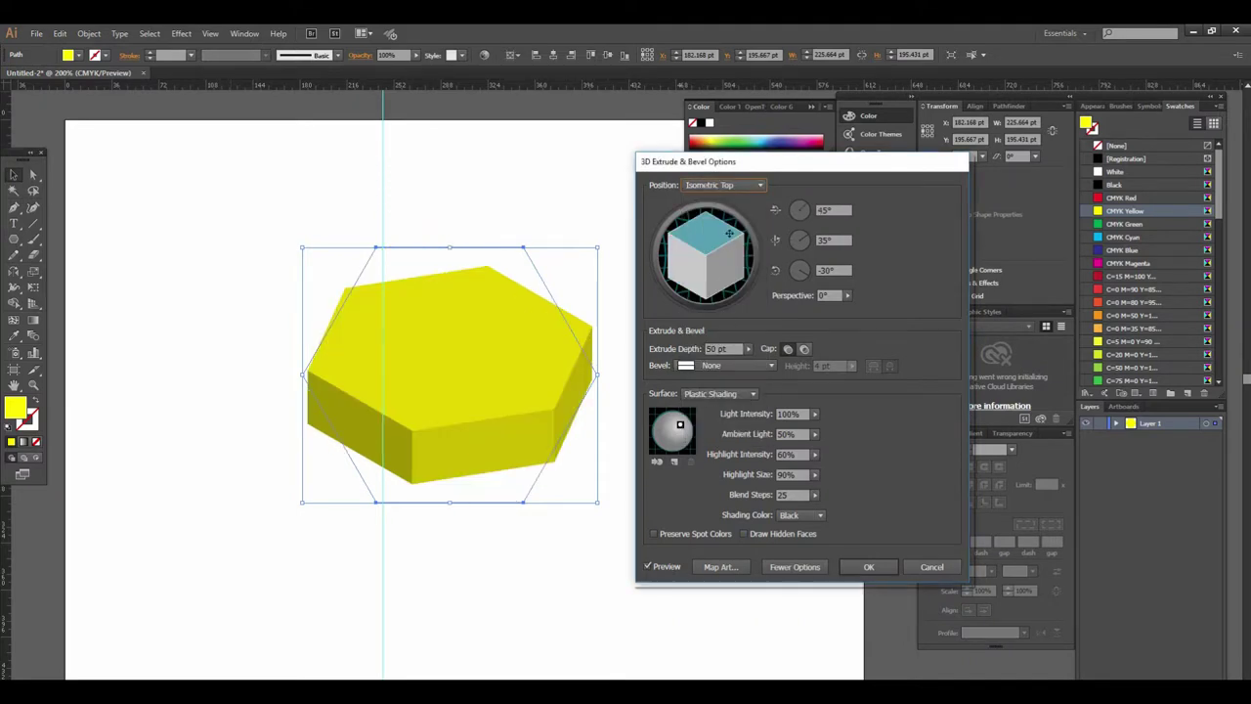
left_click(743, 186)
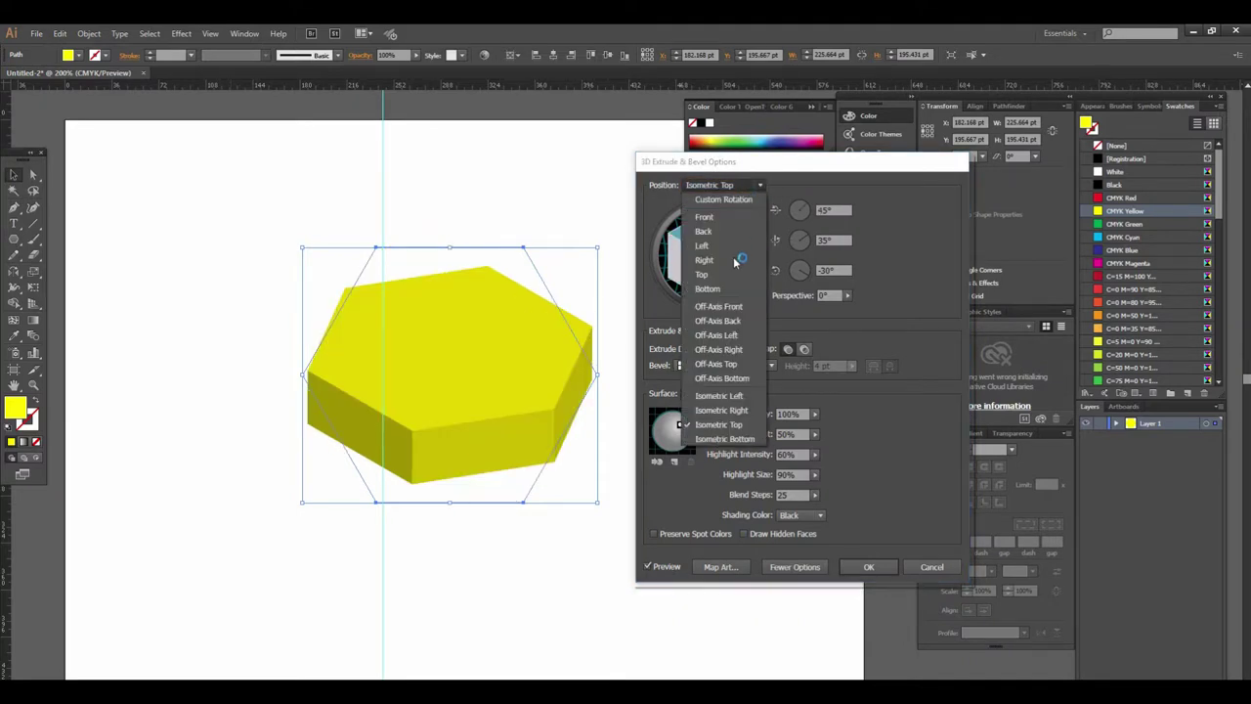
left_click(719, 429)
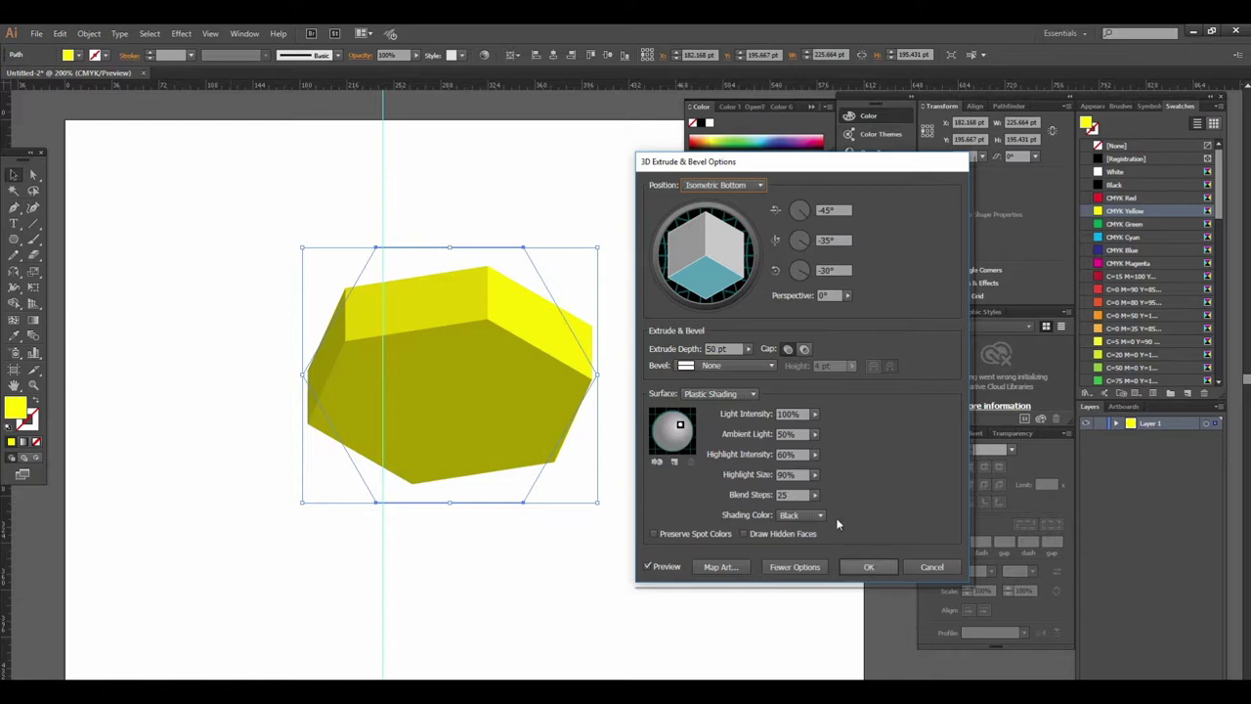
left_click(865, 567)
left_click(703, 408)
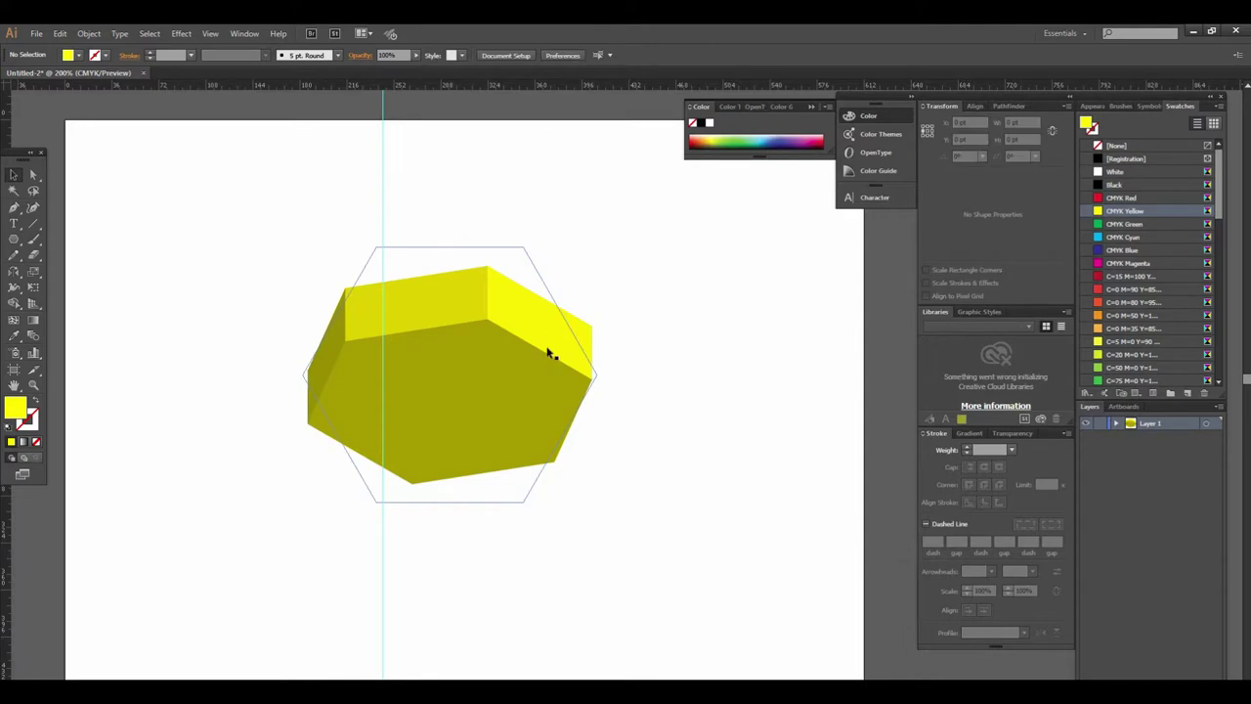
Move the 3D hexagon to the upper left and draw a 182 pt square mid-artboard
left_click(639, 367, "alt")
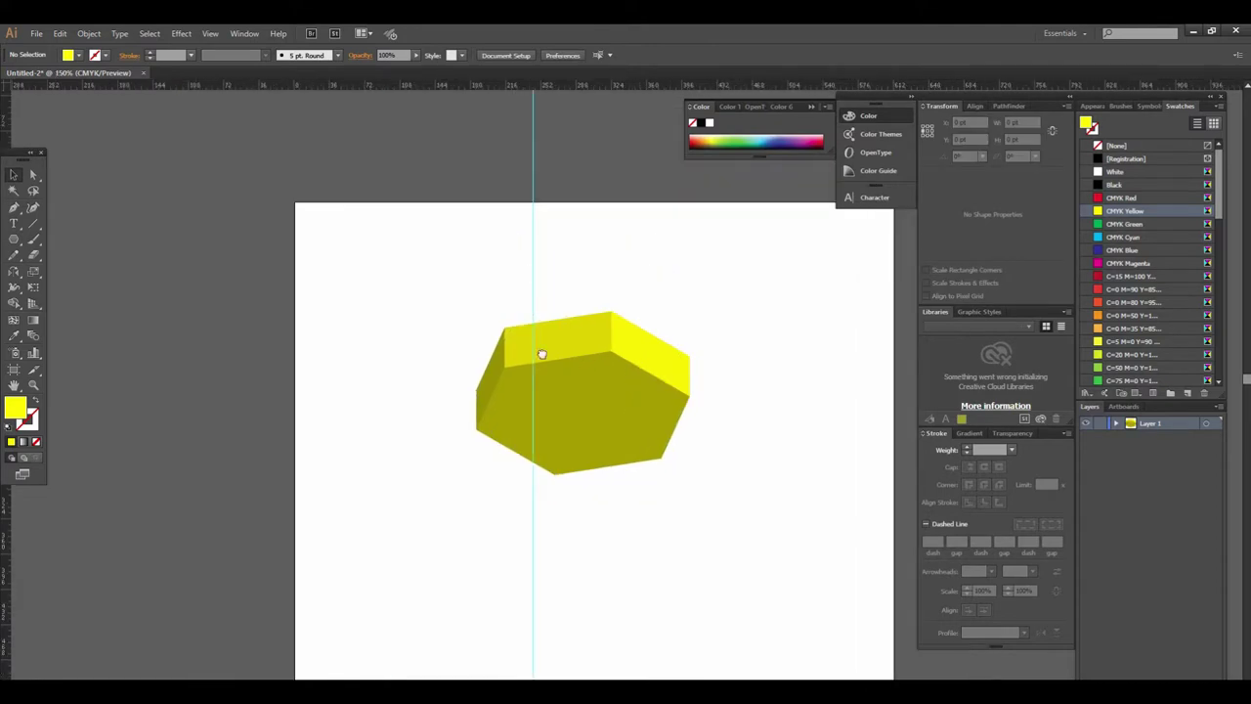
left_click_drag(544, 369, 197, 266)
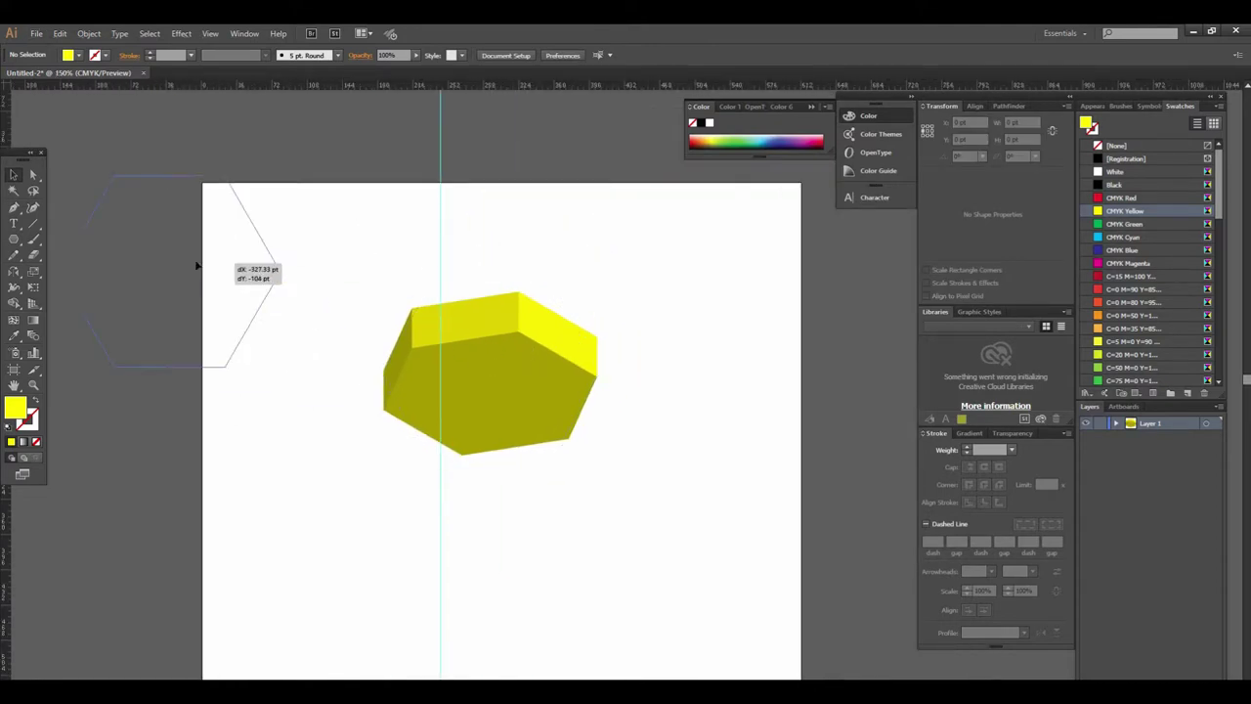
left_click(12, 244)
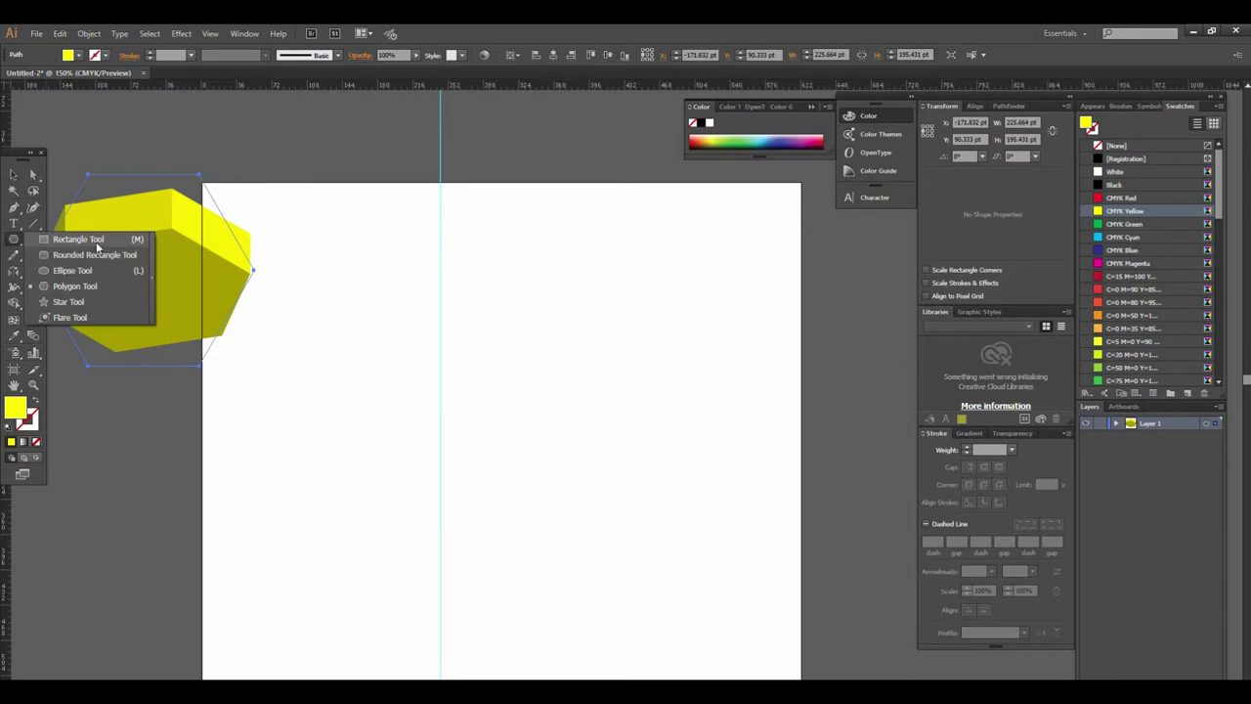
left_click(88, 239)
left_click_drag(480, 295, 658, 472)
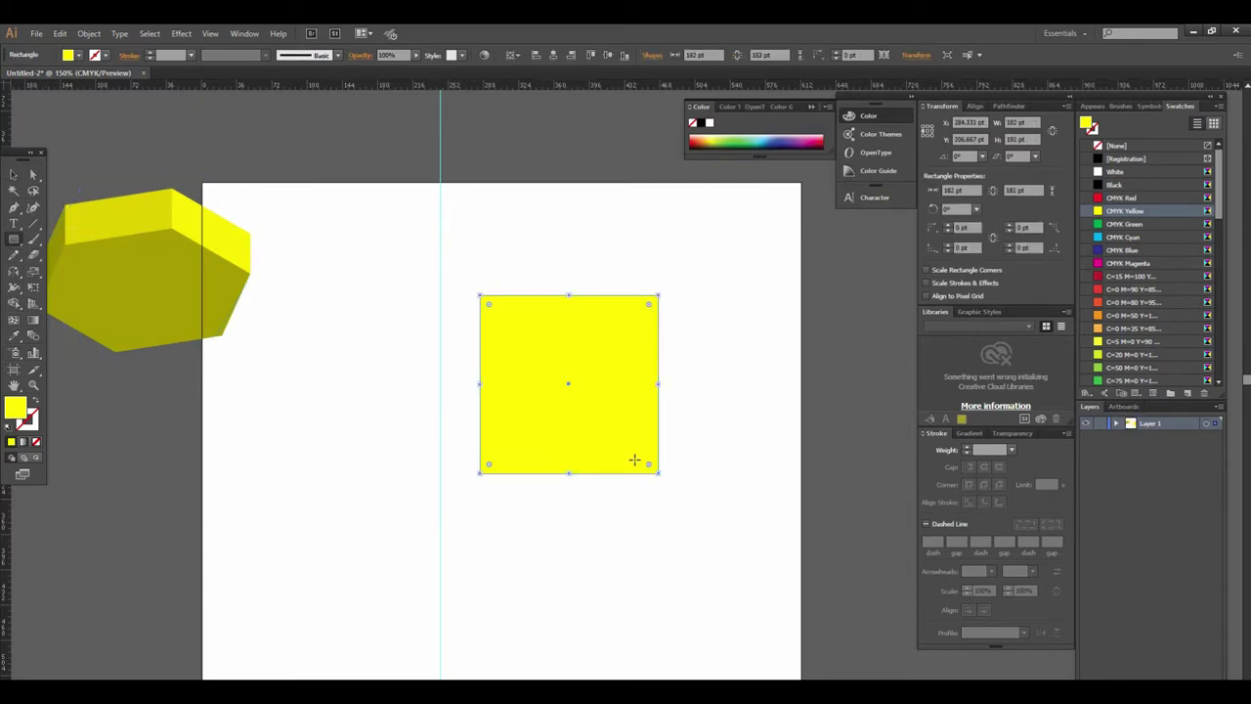
Fill the new square with CMYK Blue
left_click(182, 33)
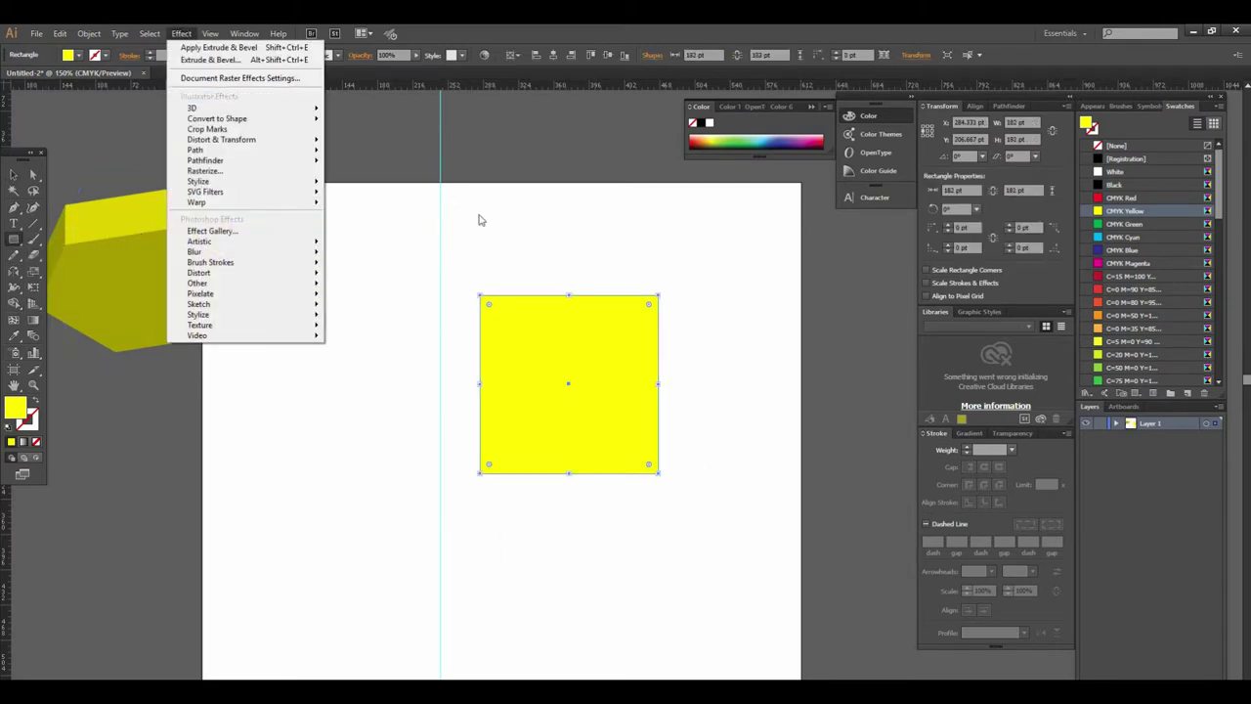
left_click(79, 55)
left_click(78, 55)
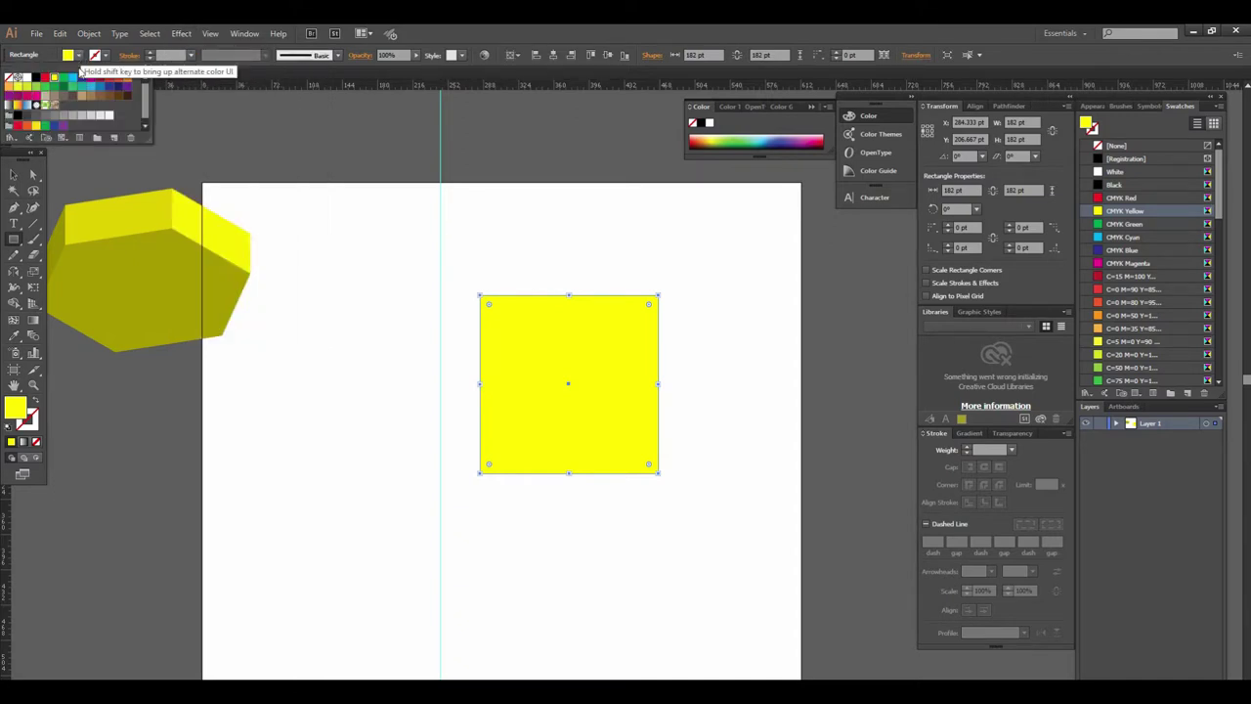
left_click(80, 79)
left_click(182, 33)
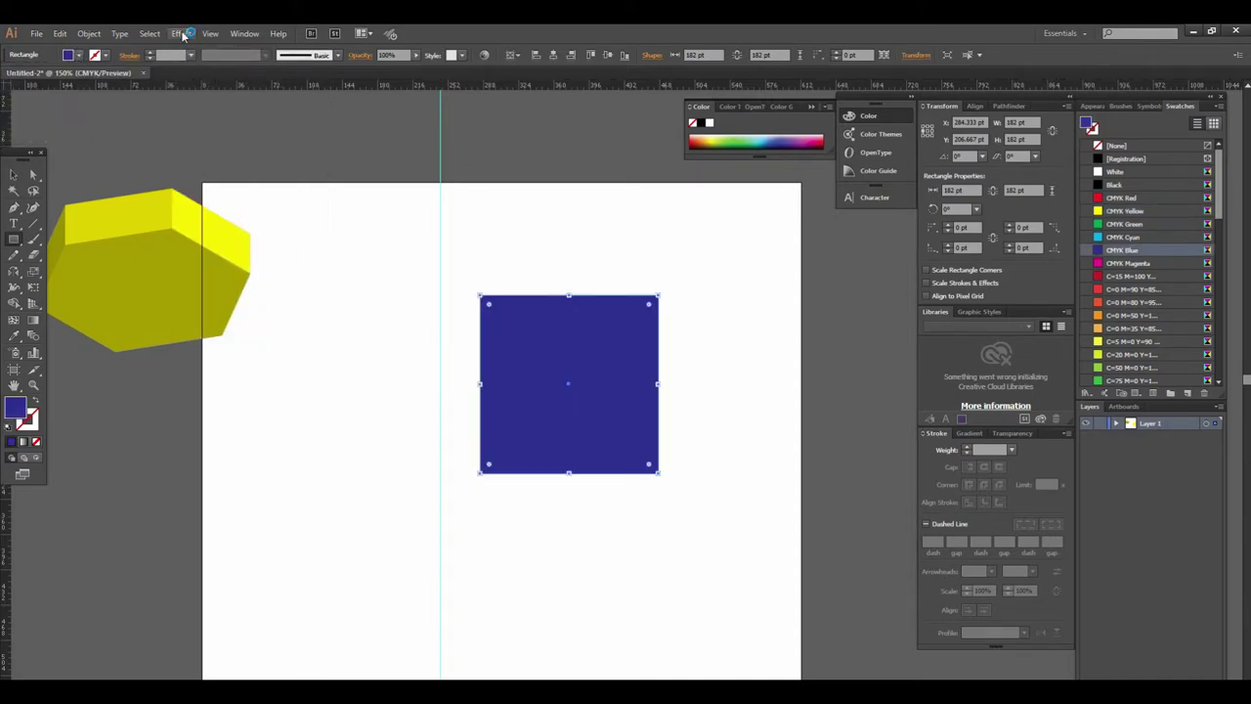
mouse_move(244, 108)
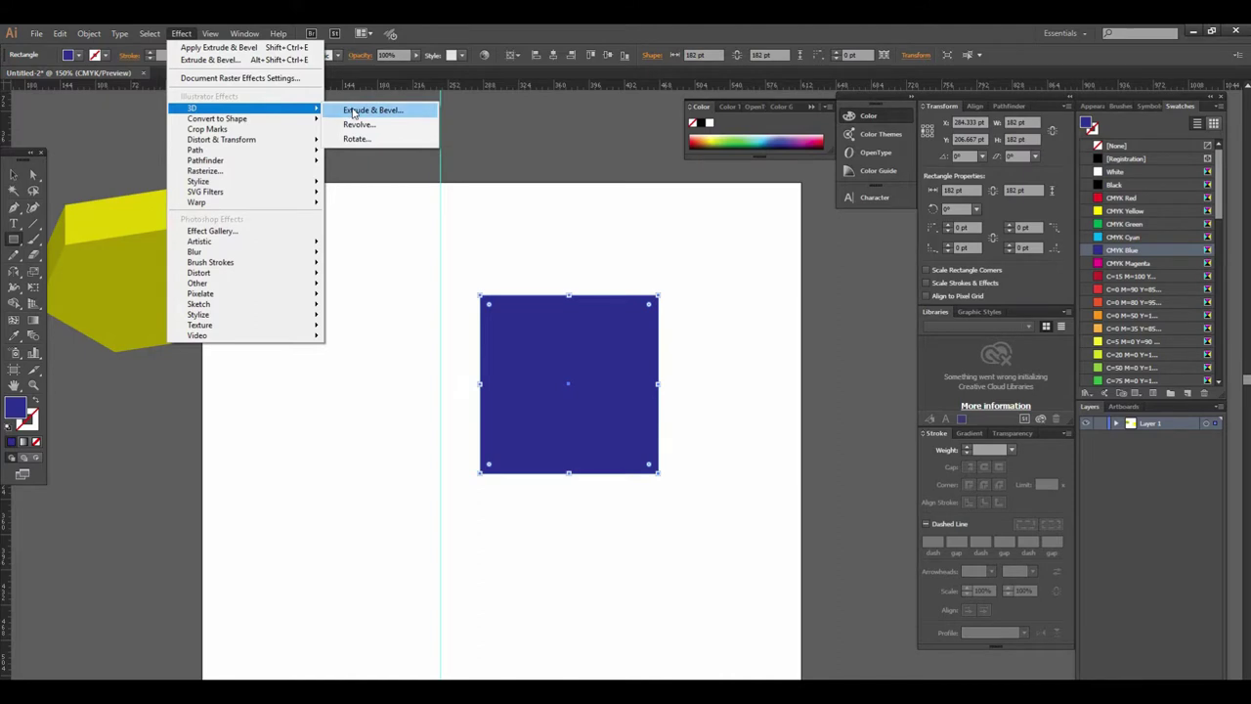
Preview a 3D extrusion of the blue square with perspective near 51°, moving the dialog aside
left_click(355, 110)
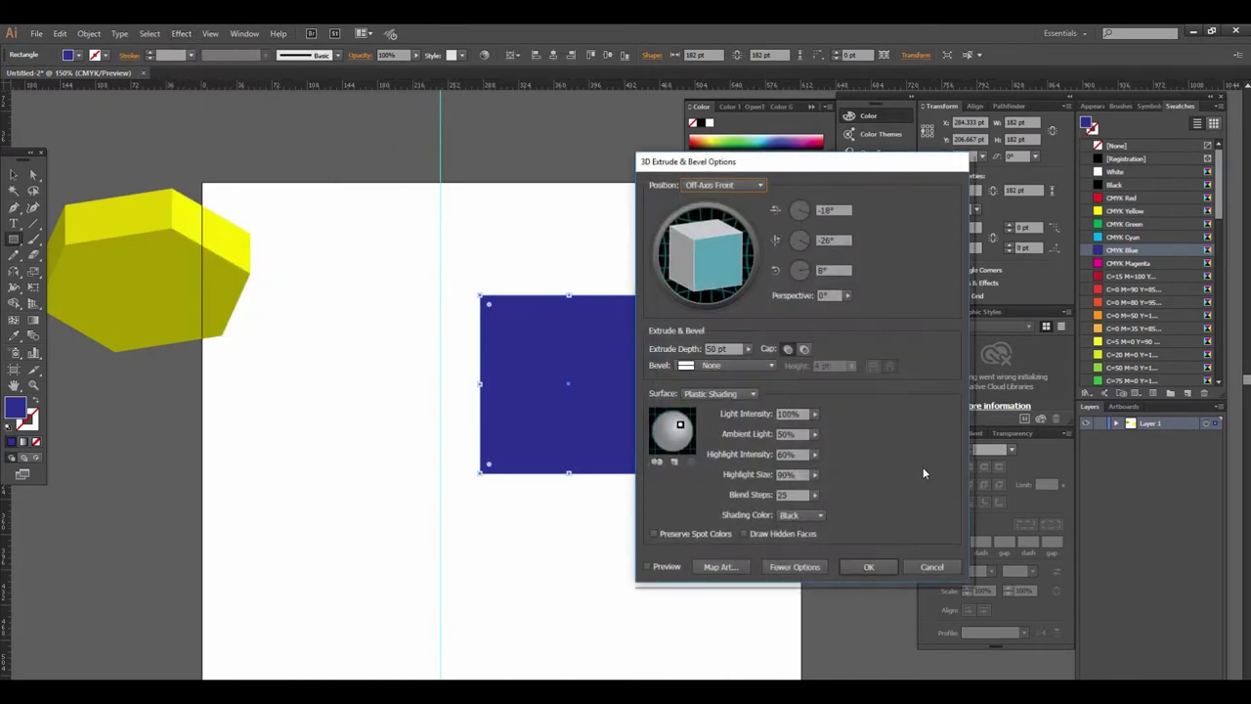
left_click(655, 566)
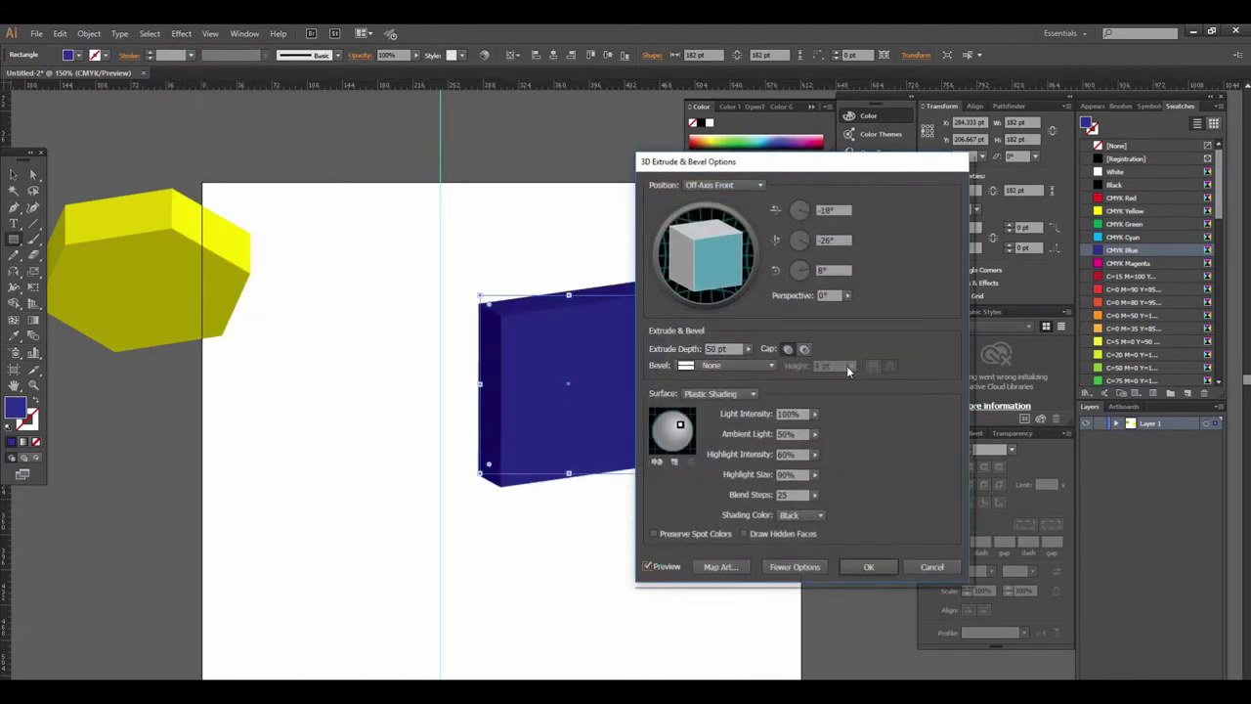
left_click(848, 296)
left_click_drag(795, 308, 809, 311)
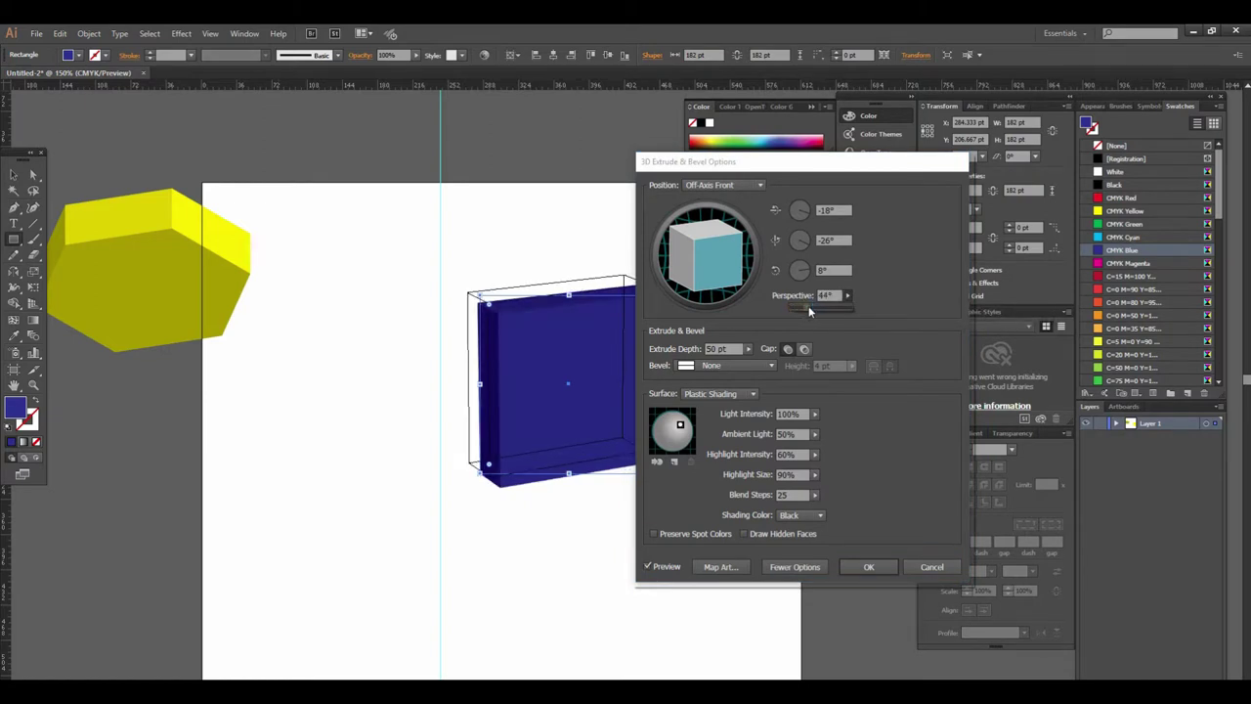
mouse_move(817, 306)
left_mouse_down()
mouse_move(830, 309)
mouse_move(806, 307)
left_mouse_up()
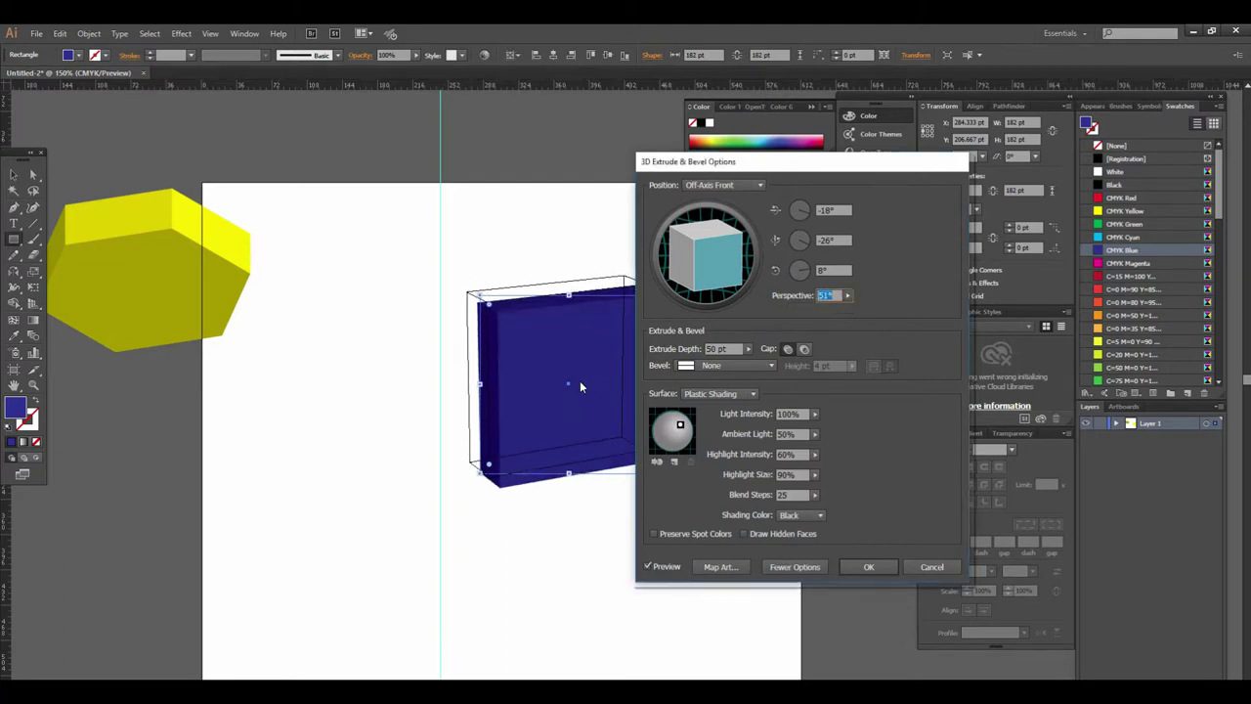
left_click_drag(819, 176, 983, 210)
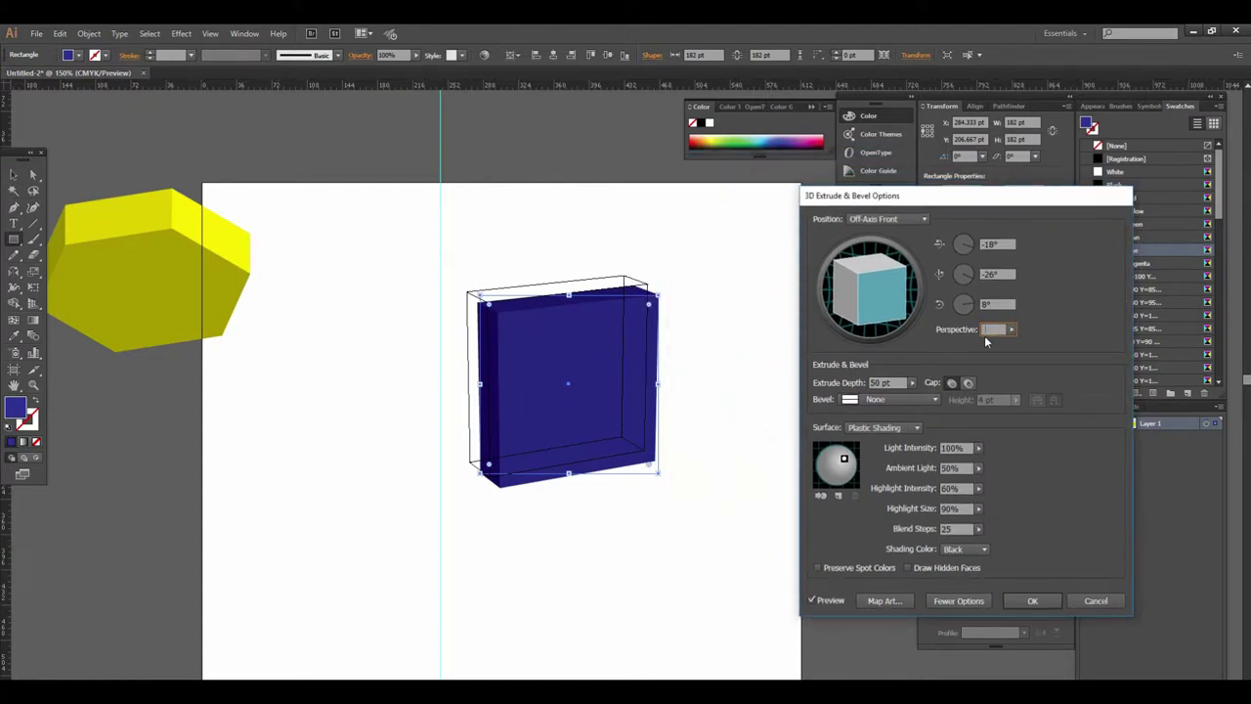
Raise perspective to 66° and adjust the Extrude Depth slider until it reads 56 pt
left_click(1011, 329)
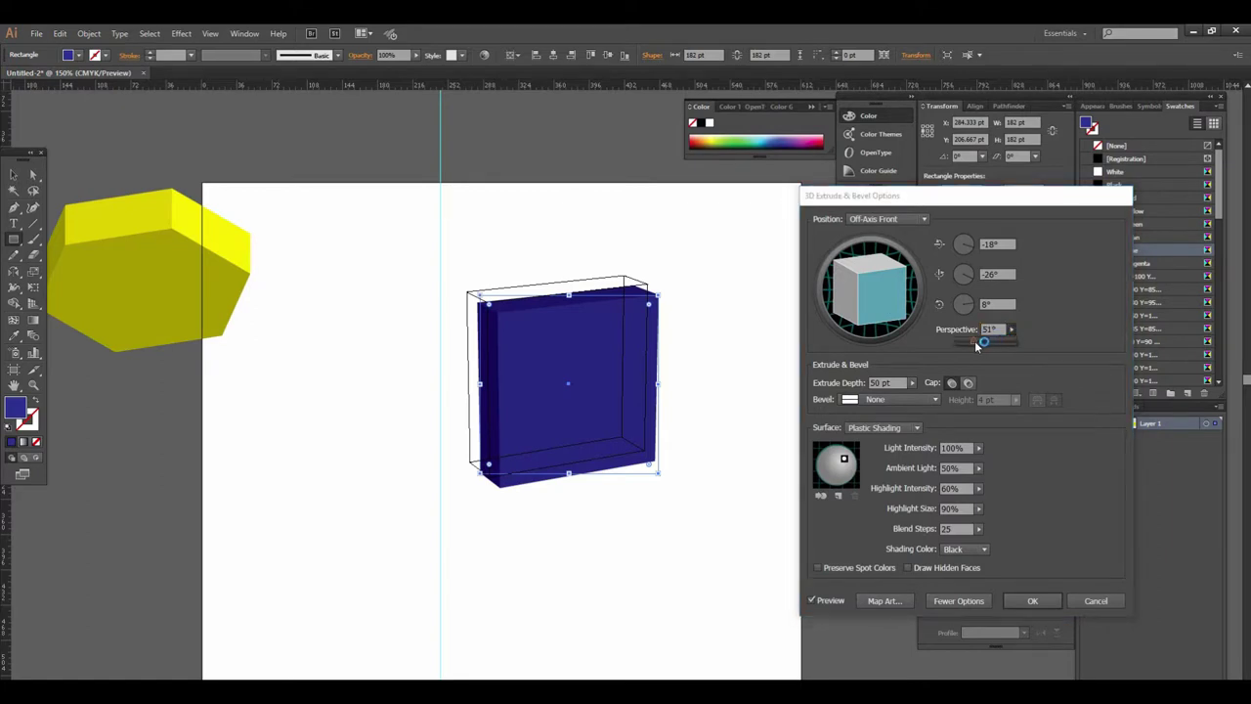
left_click_drag(985, 340, 978, 340)
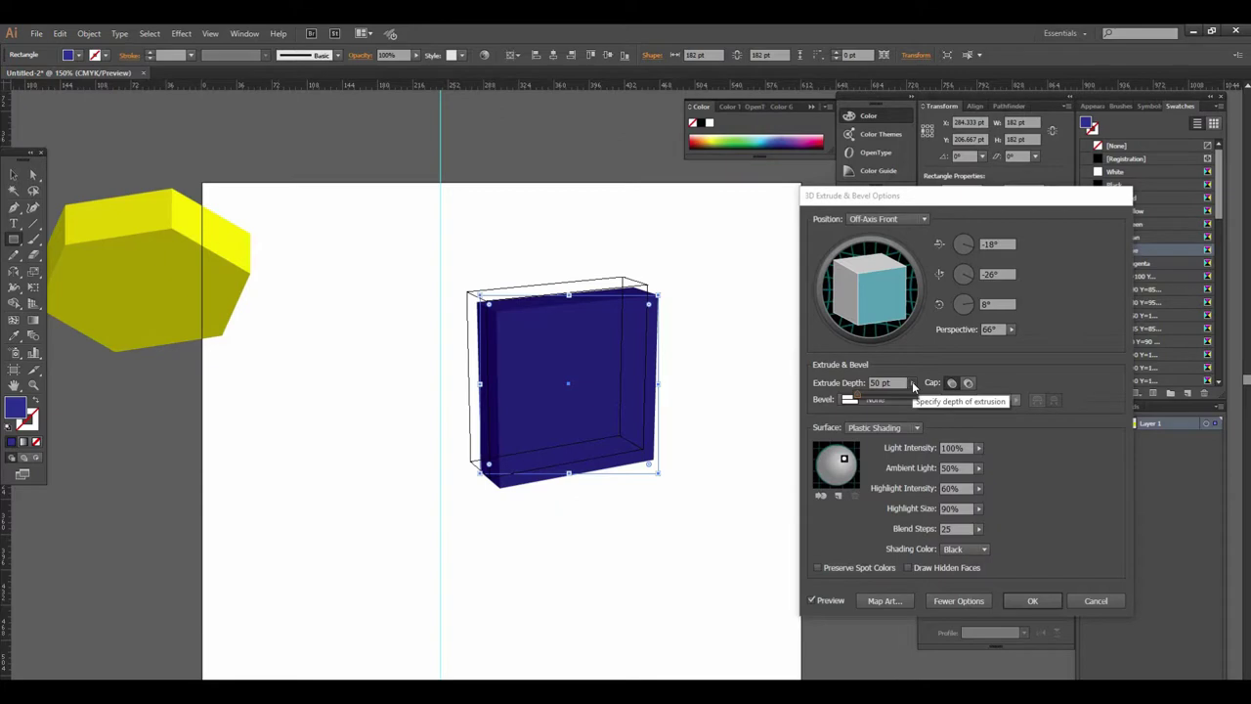
left_click(912, 381)
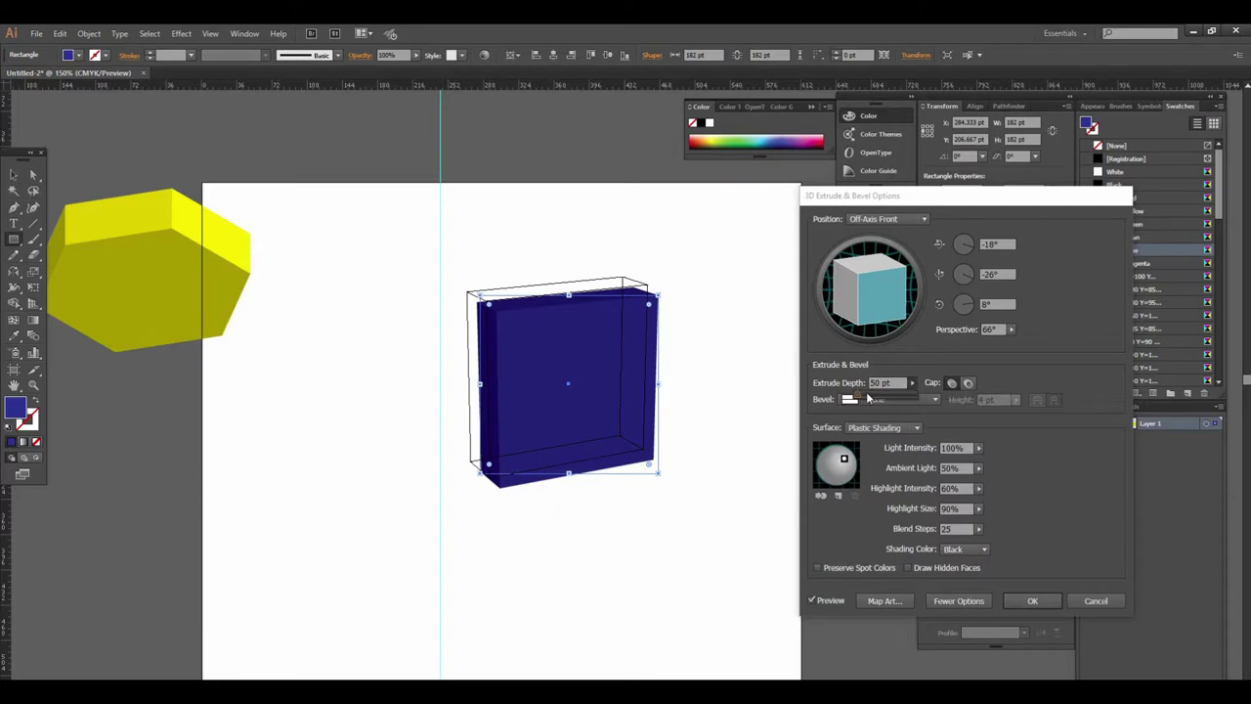
left_click_drag(868, 397, 862, 396)
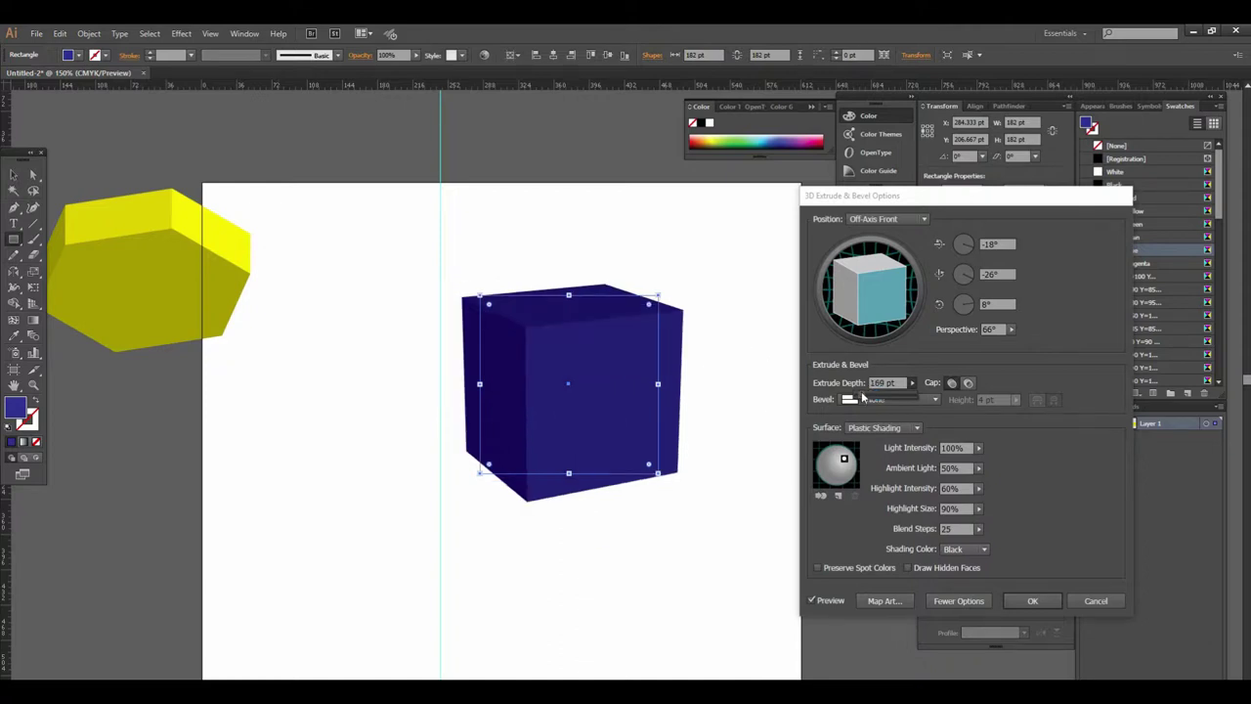
left_click_drag(865, 398, 887, 399)
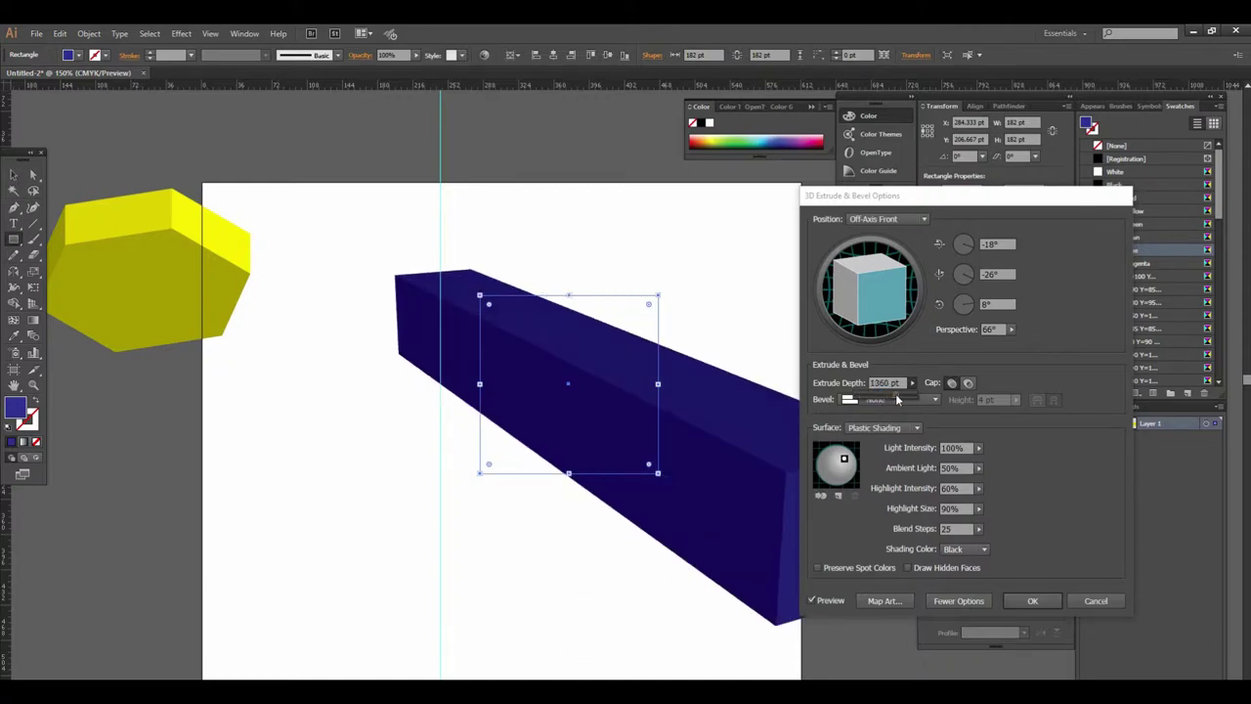
left_click_drag(886, 400, 858, 399)
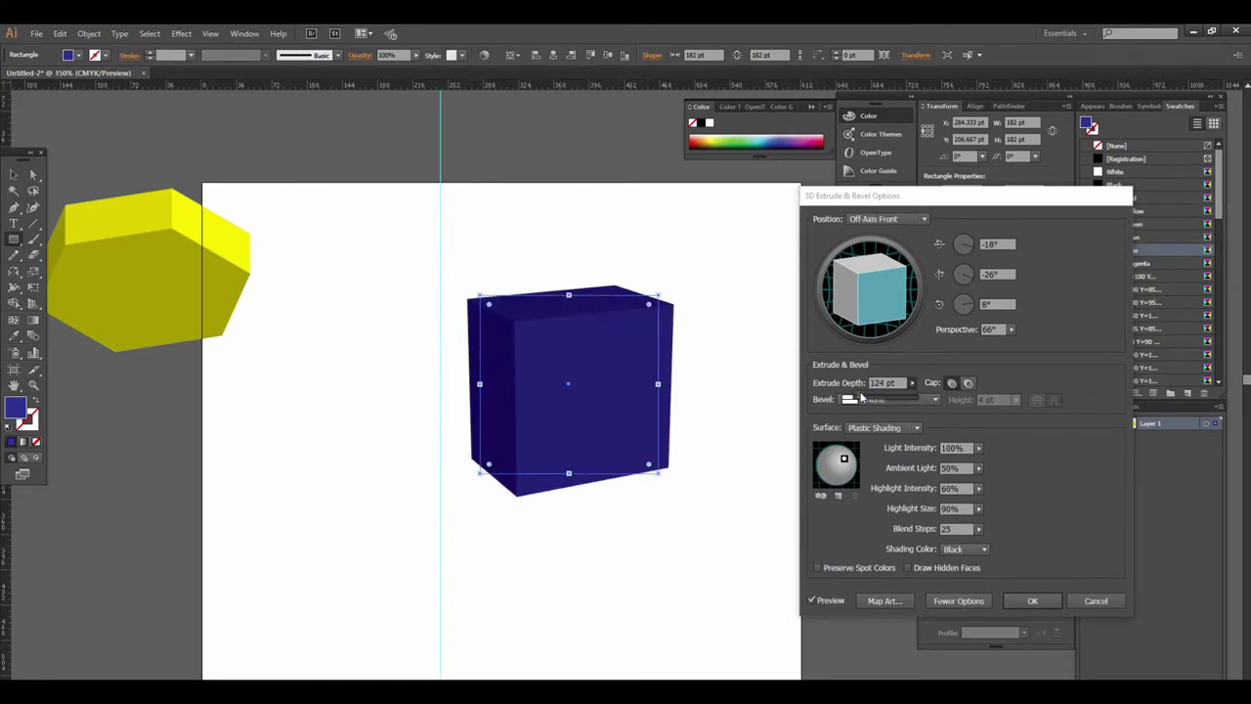
left_click_drag(864, 398, 853, 400)
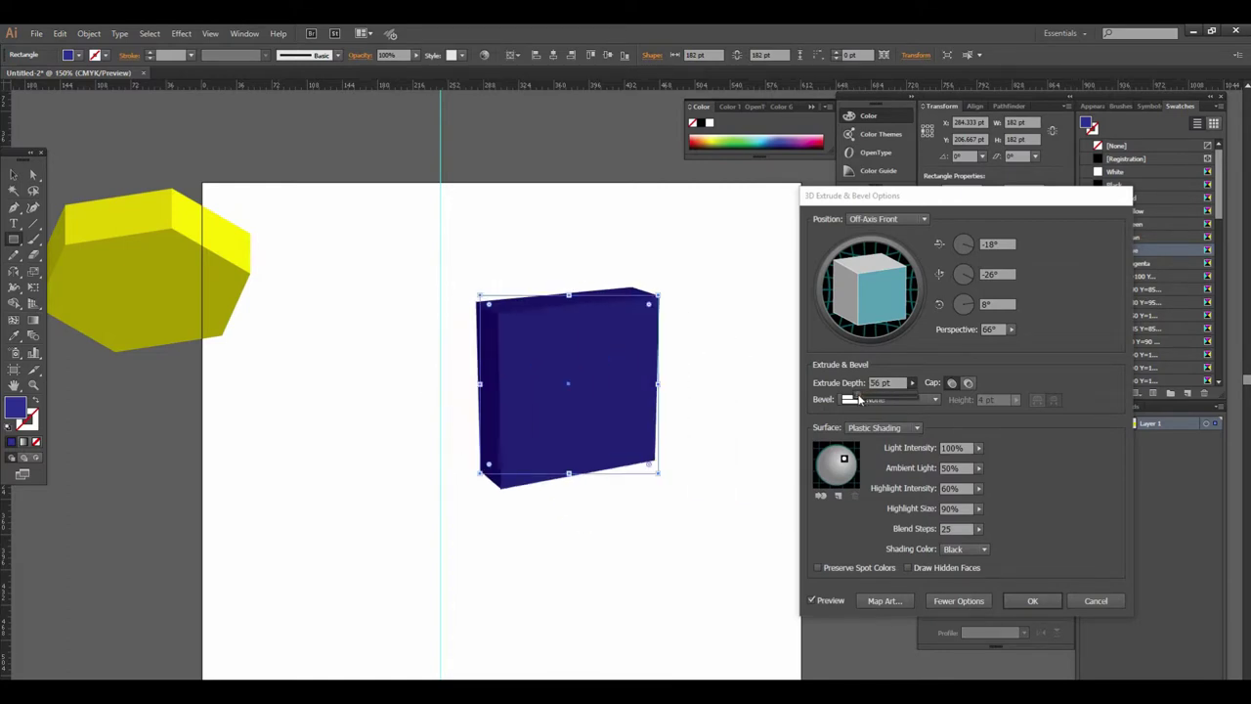
Turn the extrusion cap off so the blue box previews as a hollow frame
left_click(952, 384)
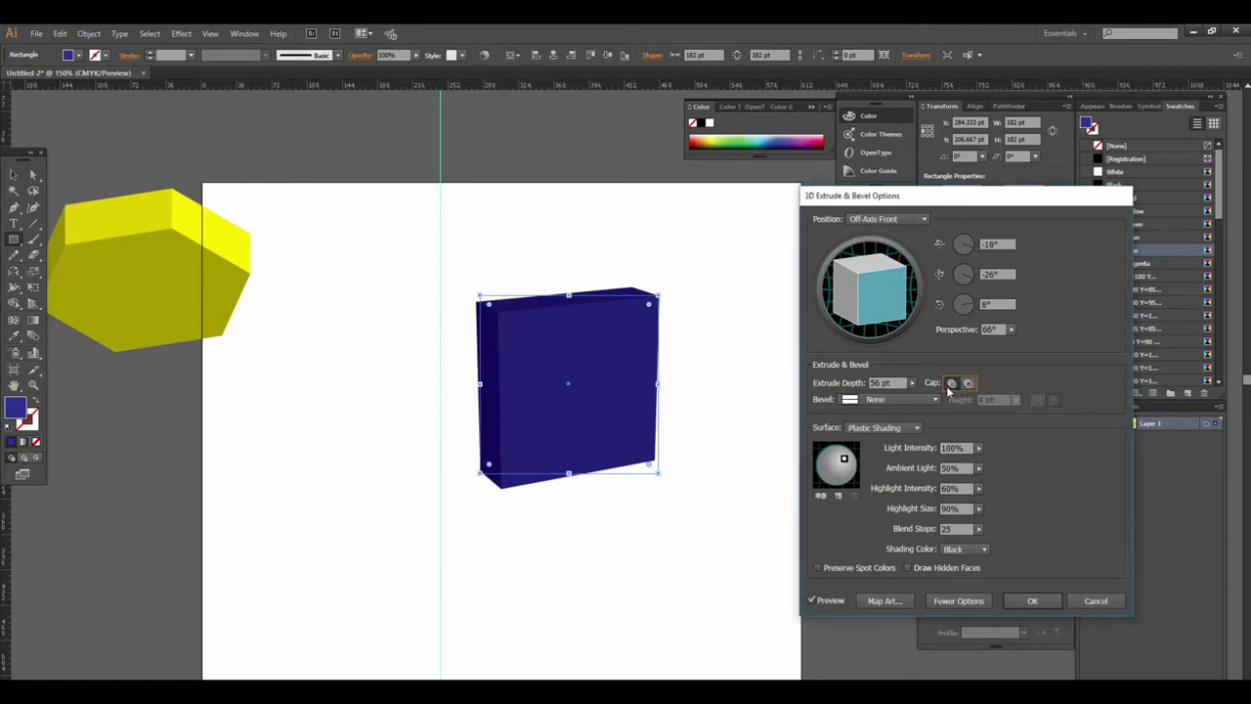
left_click(969, 383)
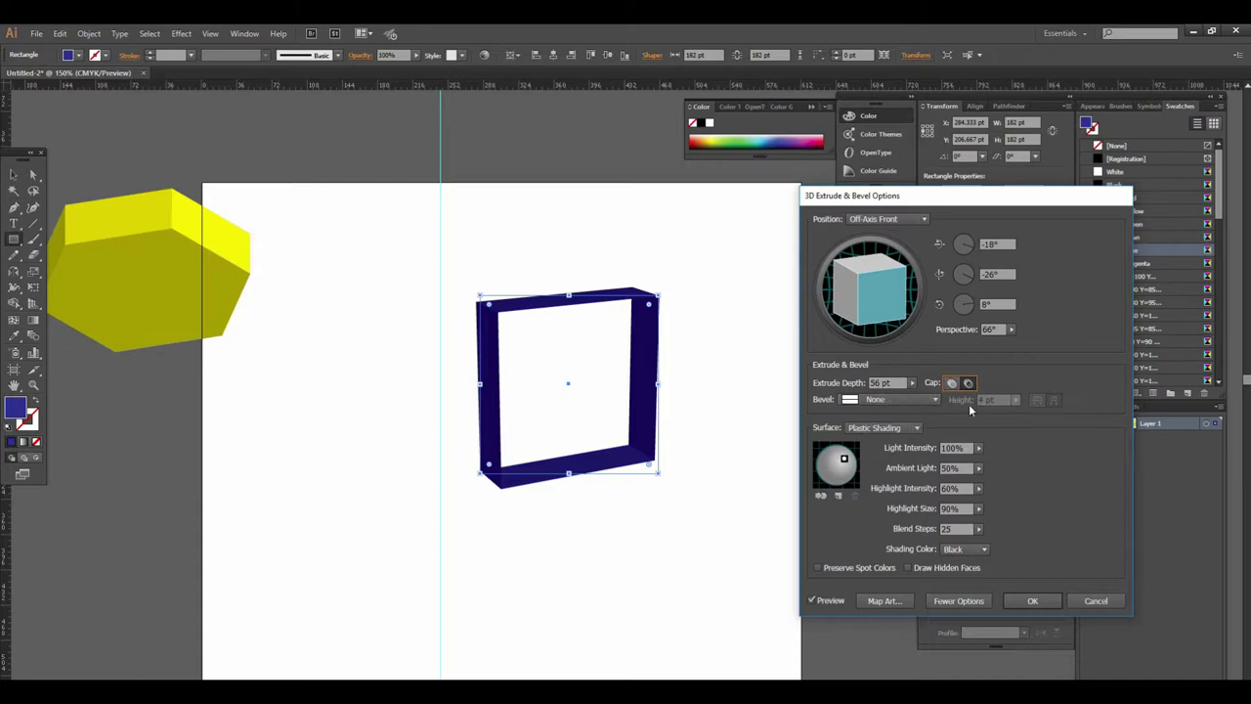
left_click(896, 402)
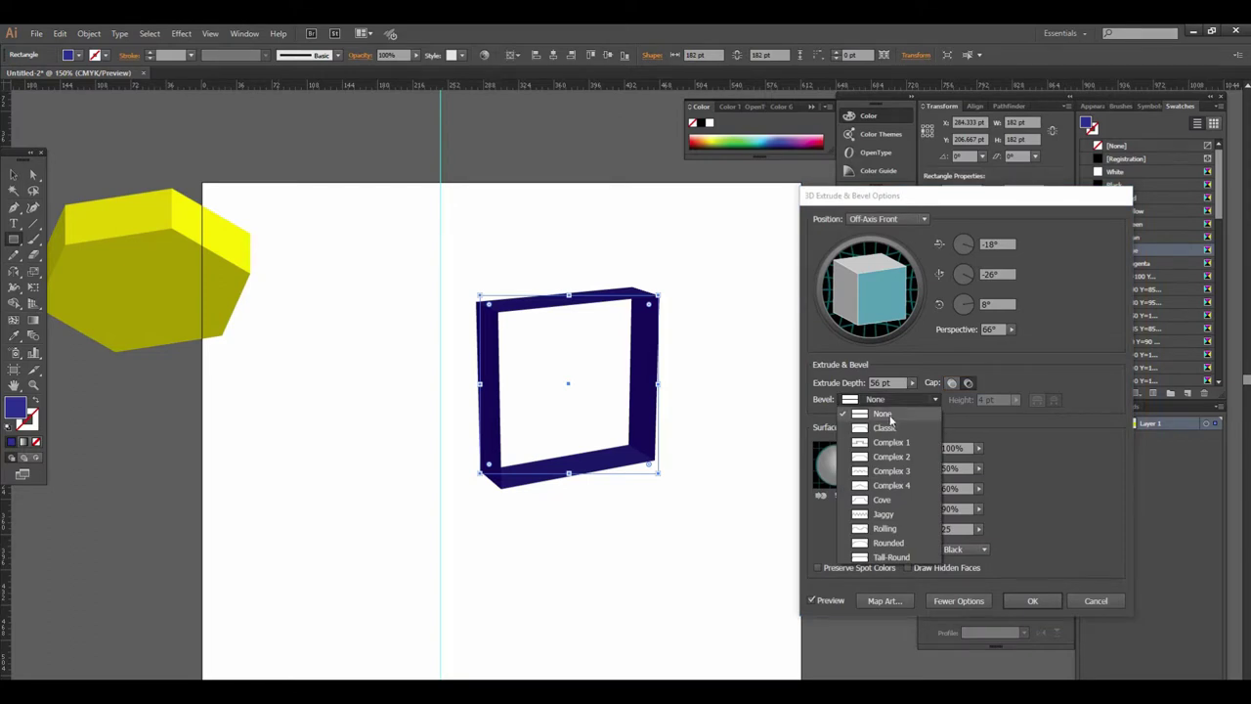
Try the Classic, Complex 1, Complex 4 and Rolling bevels, then settle on Rounded
left_click(885, 428)
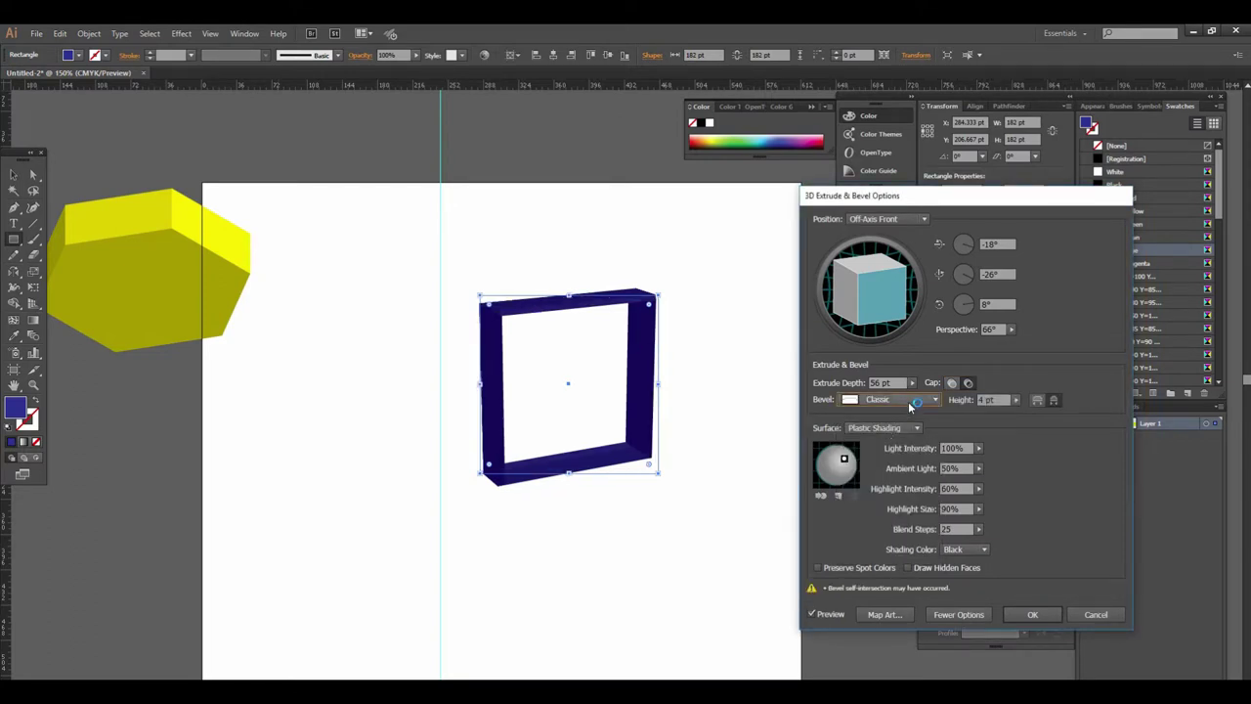
left_click(909, 402)
left_click(904, 445)
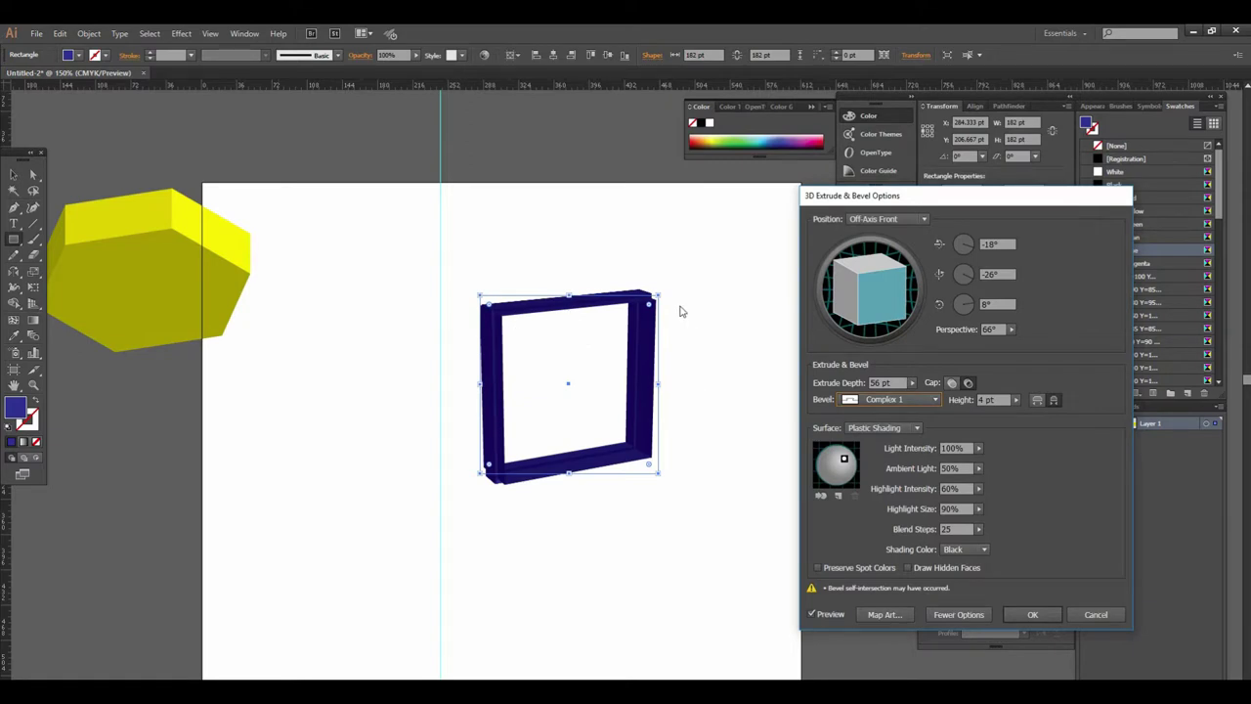
left_click(921, 401)
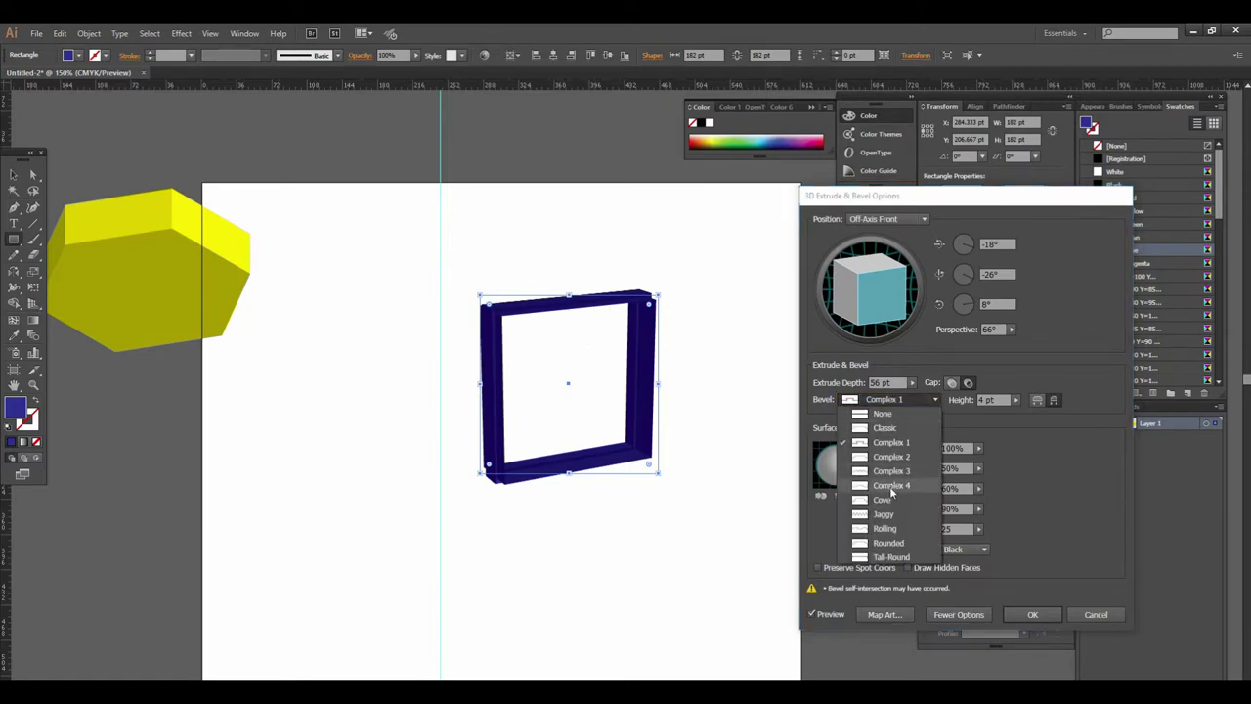
left_click(889, 490)
left_click(913, 399)
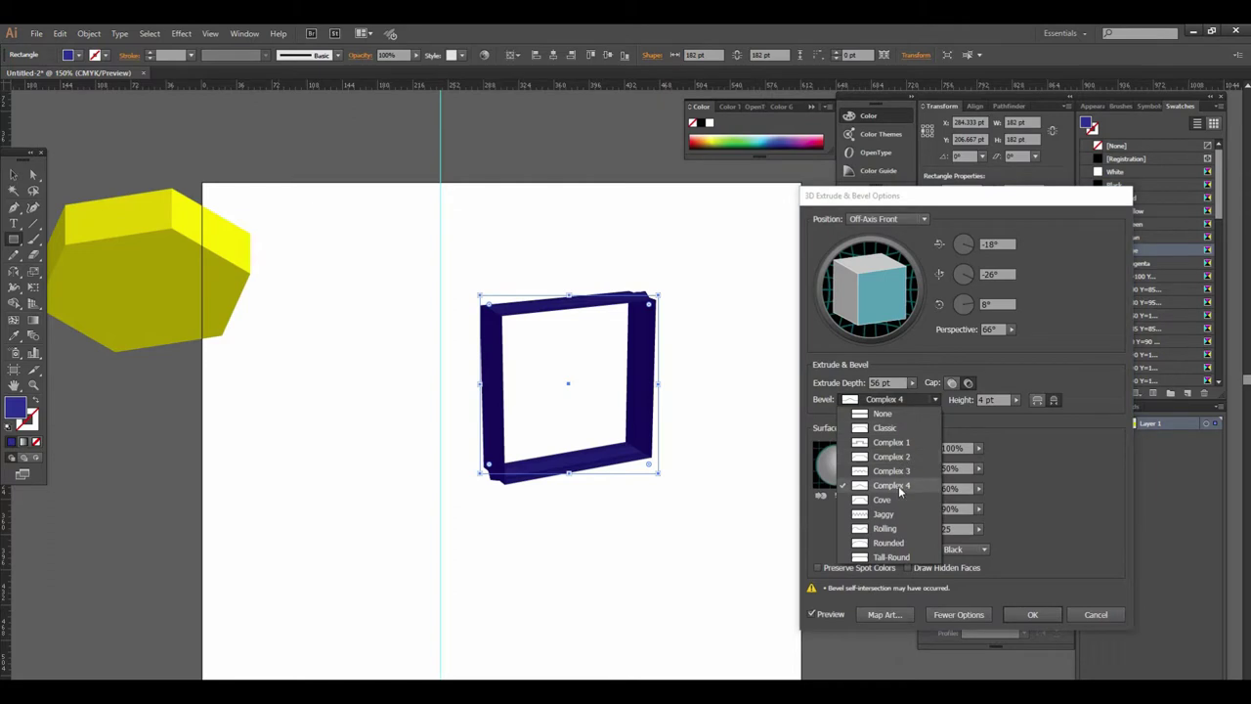
left_click(898, 528)
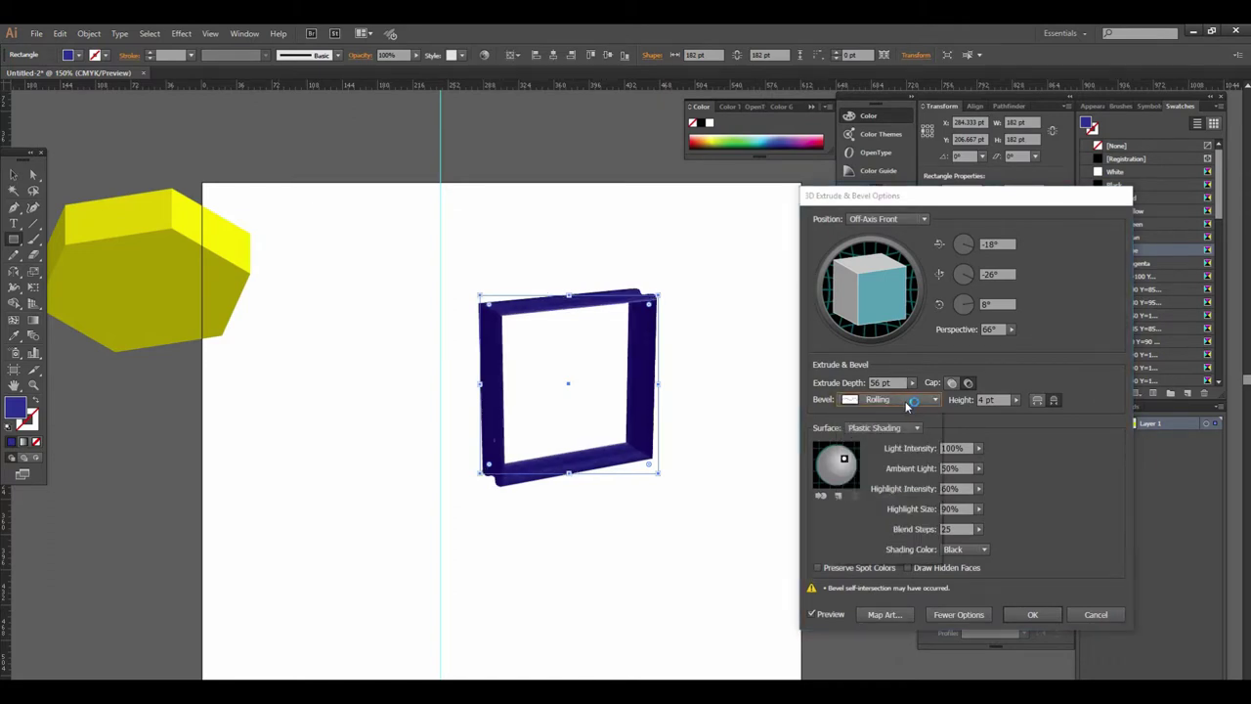
left_click(905, 401)
left_click(888, 543)
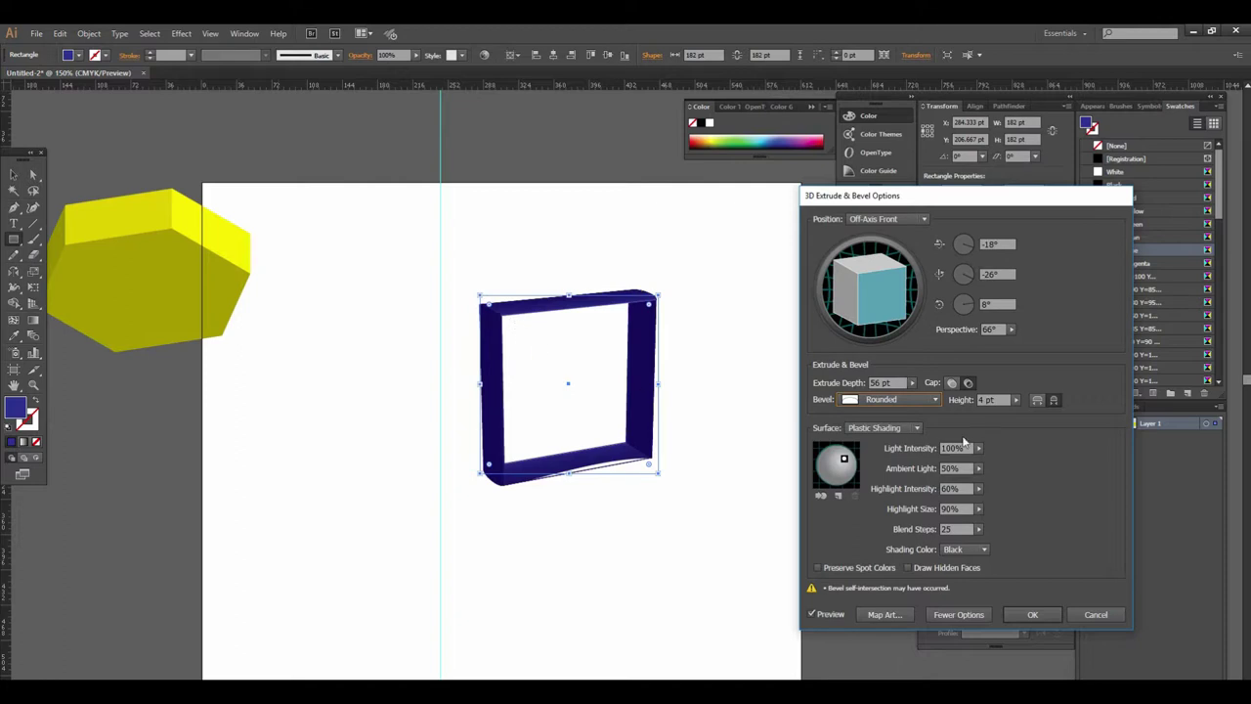
Set the bevel height to 25 pt and apply the 3D effect
left_click(1016, 401)
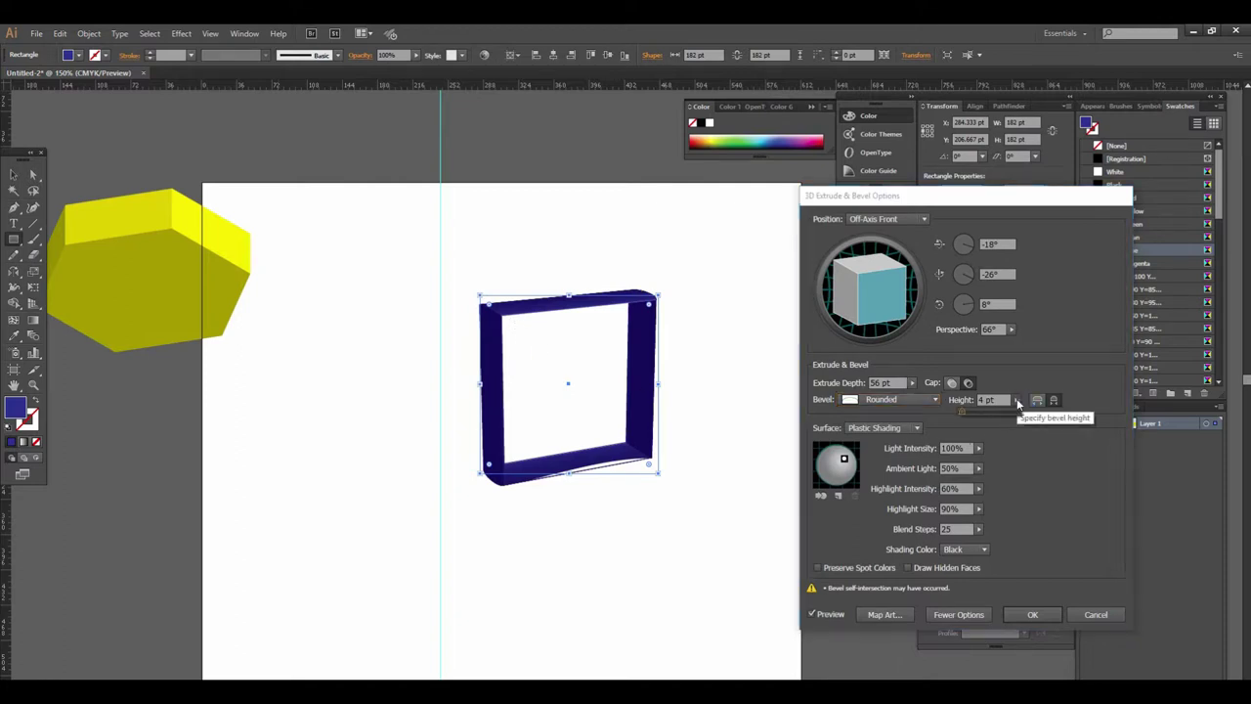
left_click_drag(977, 415, 982, 415)
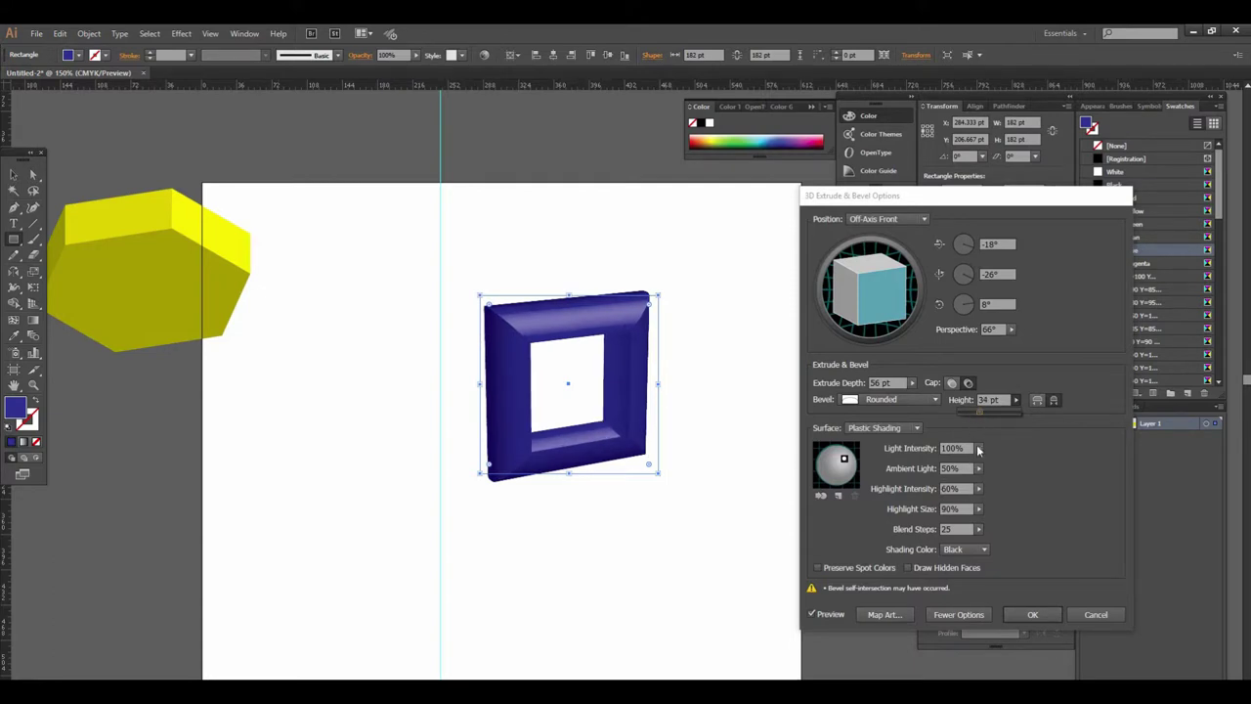
left_click_drag(980, 420, 974, 418)
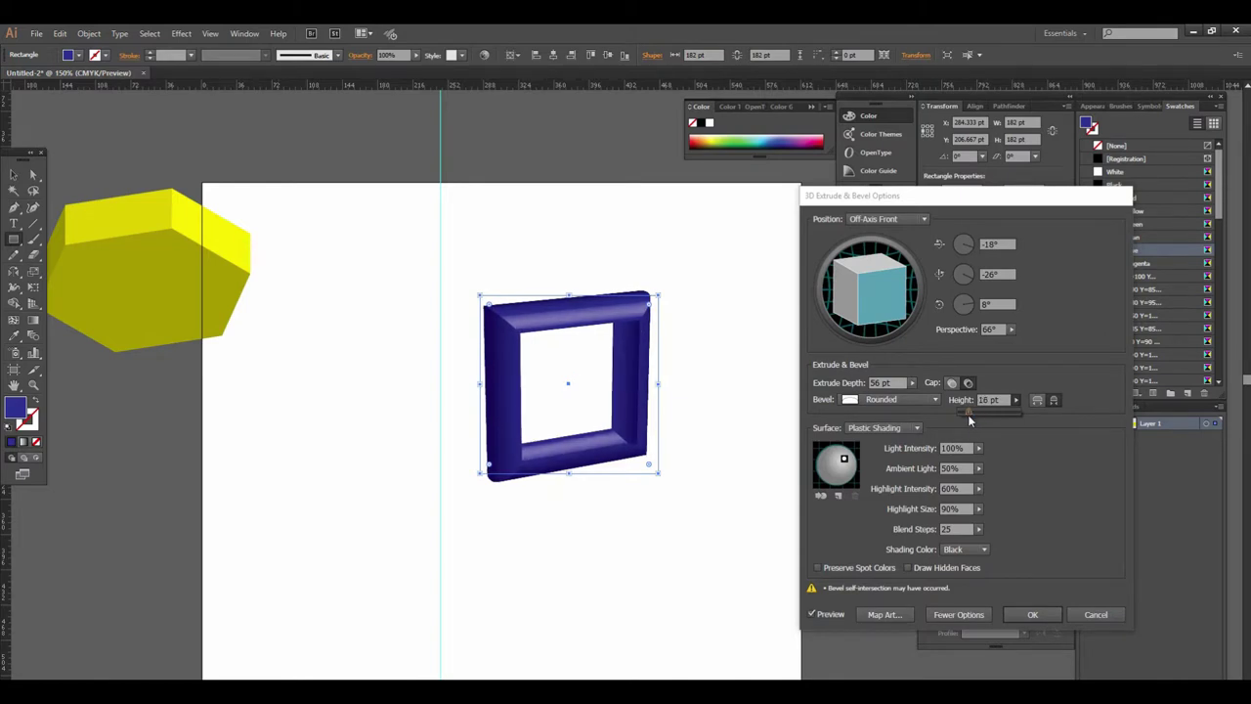
left_click_drag(975, 419, 974, 412)
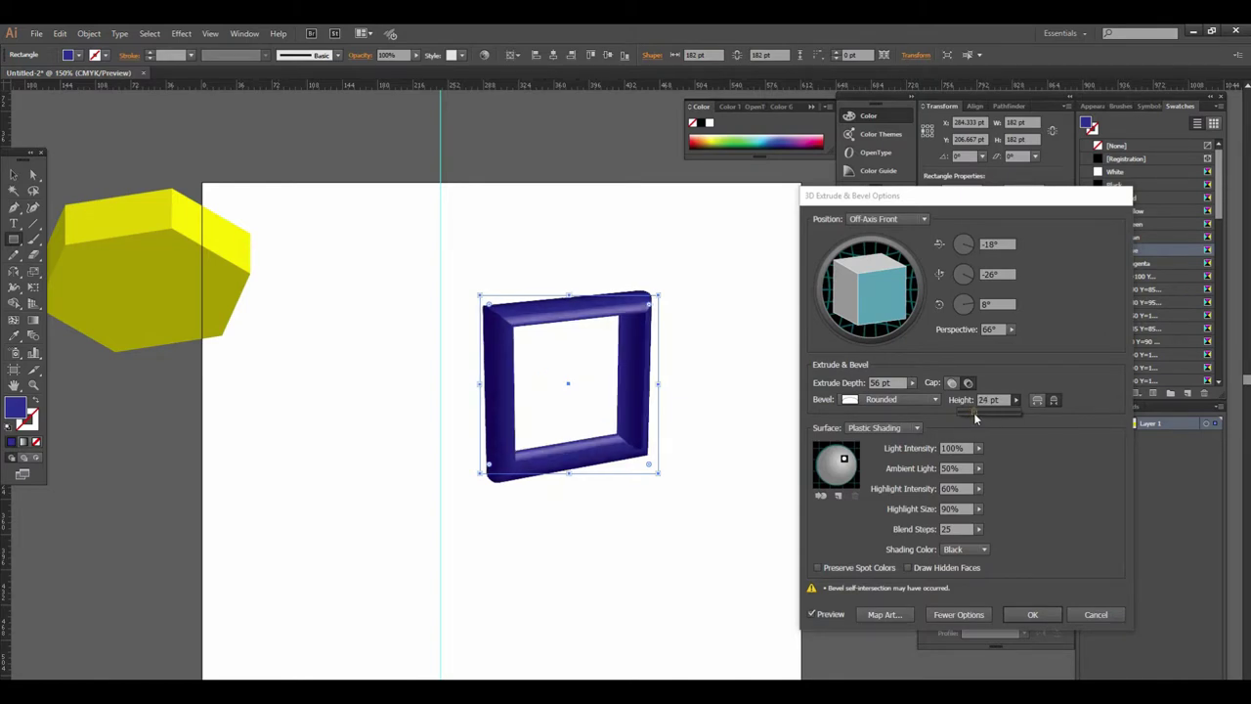
left_click(1035, 613)
Dismiss the rectangle size prompt and move the blue frame to the upper left
left_click(640, 436)
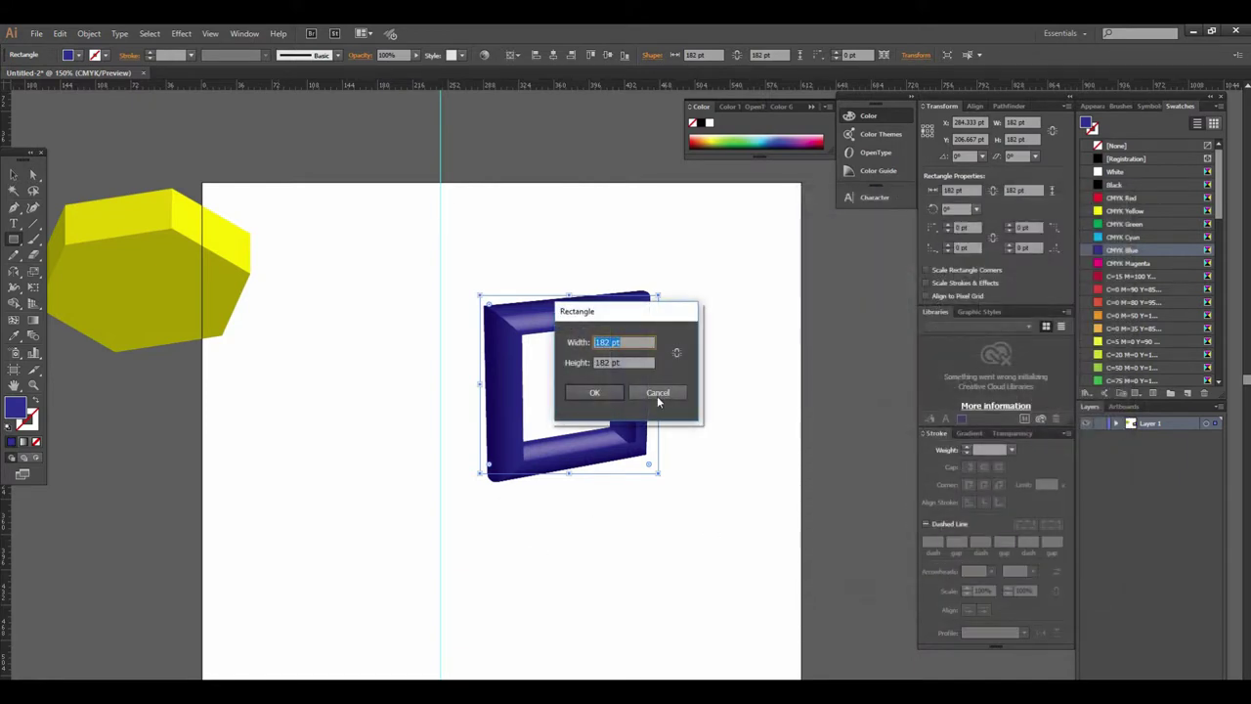
left_click(657, 393)
left_click(10, 174)
left_click_drag(568, 474, 371, 332)
Draw a 177.333 pt square and fill it with CMYK Red
left_click(14, 239)
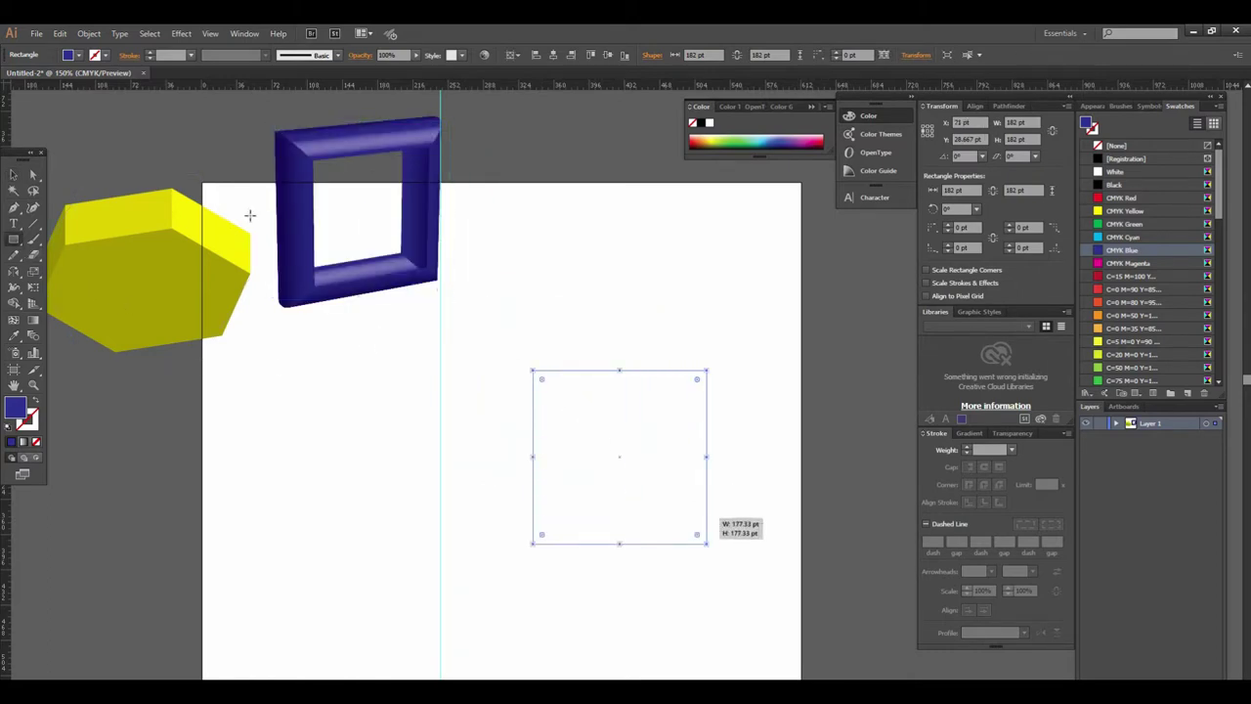
left_click_drag(532, 370, 706, 542)
left_click(84, 56)
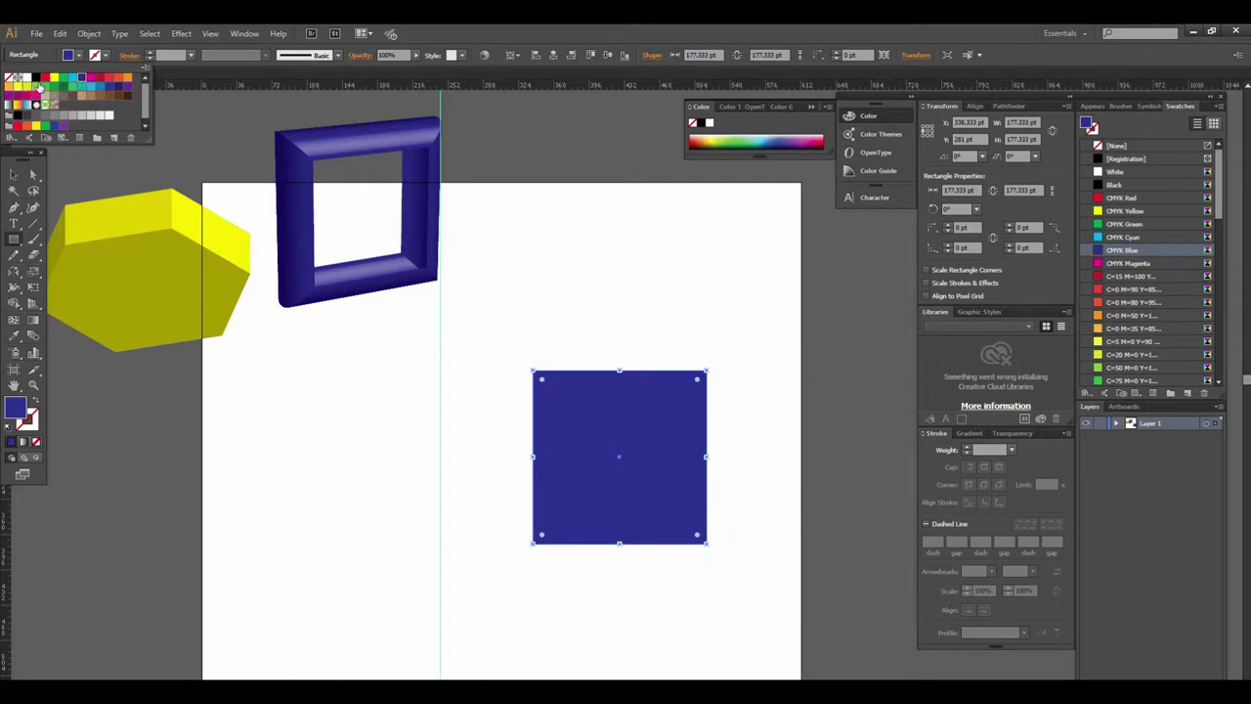
left_click(44, 77)
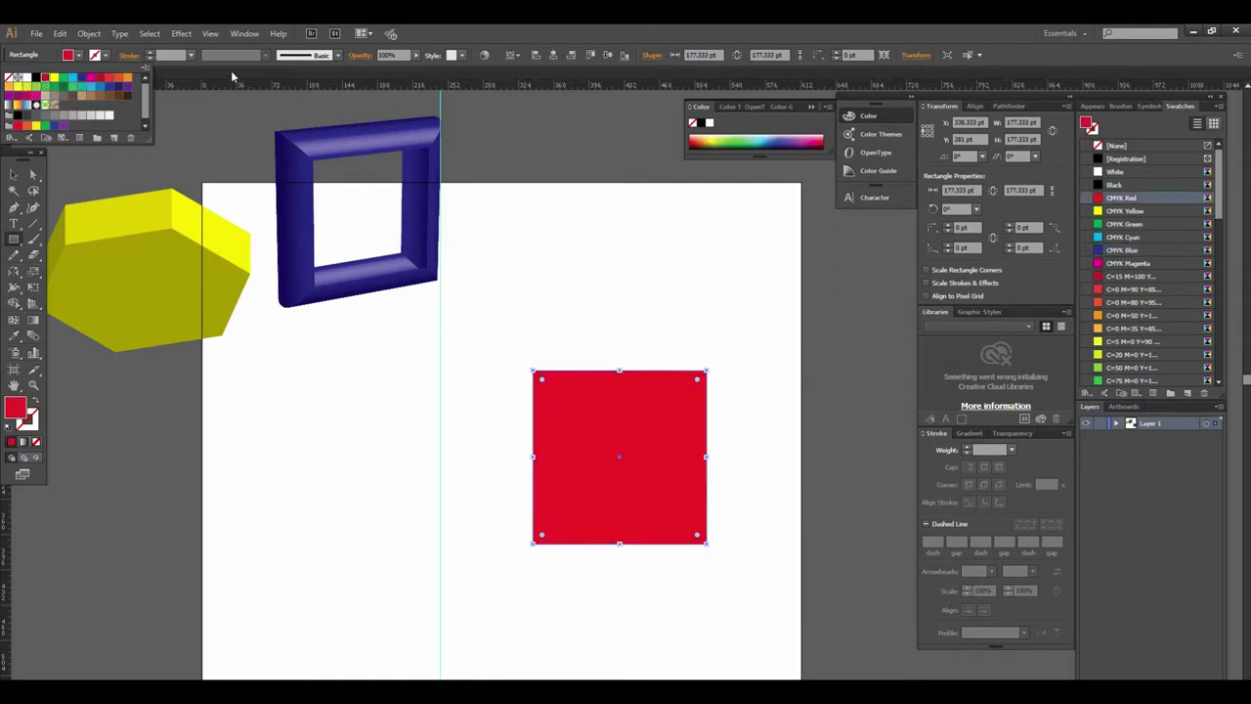
left_click(184, 34)
mouse_move(244, 108)
left_click(364, 111)
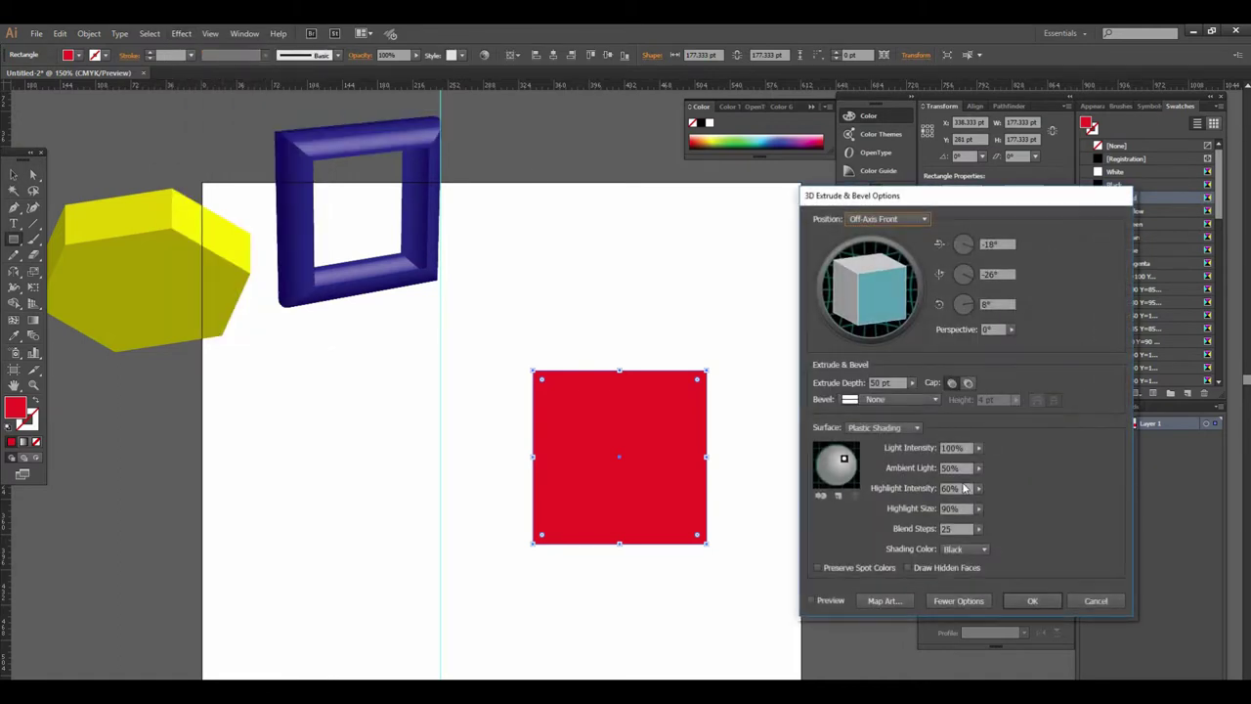
Give the square a Rounded bevel with live preview, trying a hollow cap before returning to solid
left_click(898, 399)
left_click(897, 548)
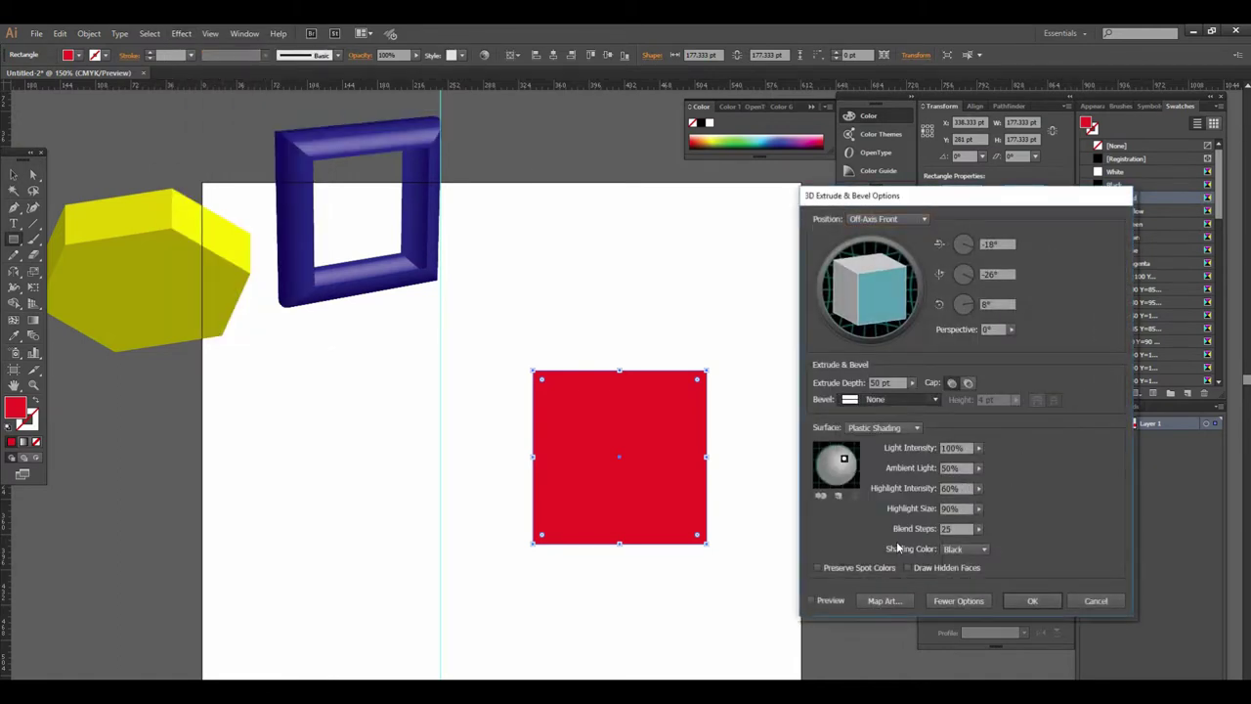
left_click(811, 600)
left_click(1047, 401)
left_click(967, 383)
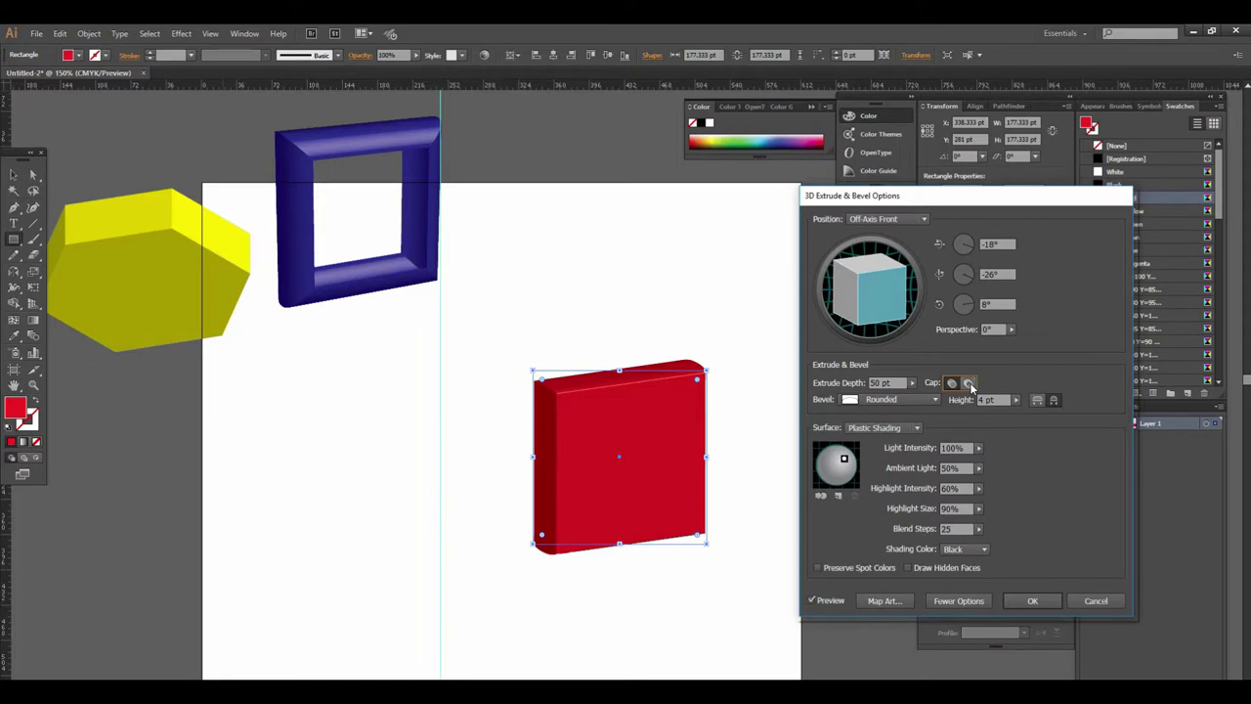
left_click(952, 382)
Compare outward and inward bevel extent, then select highlight intensity and shift the light left
left_click(1037, 401)
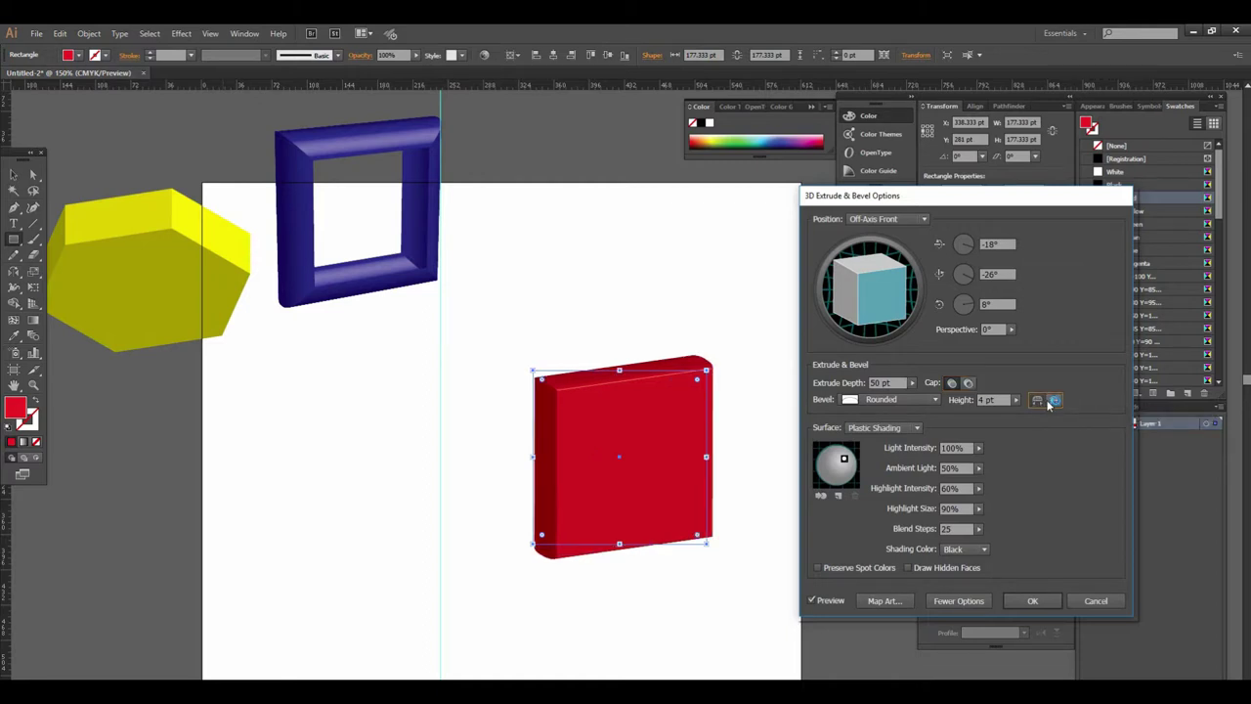
left_click(1054, 401)
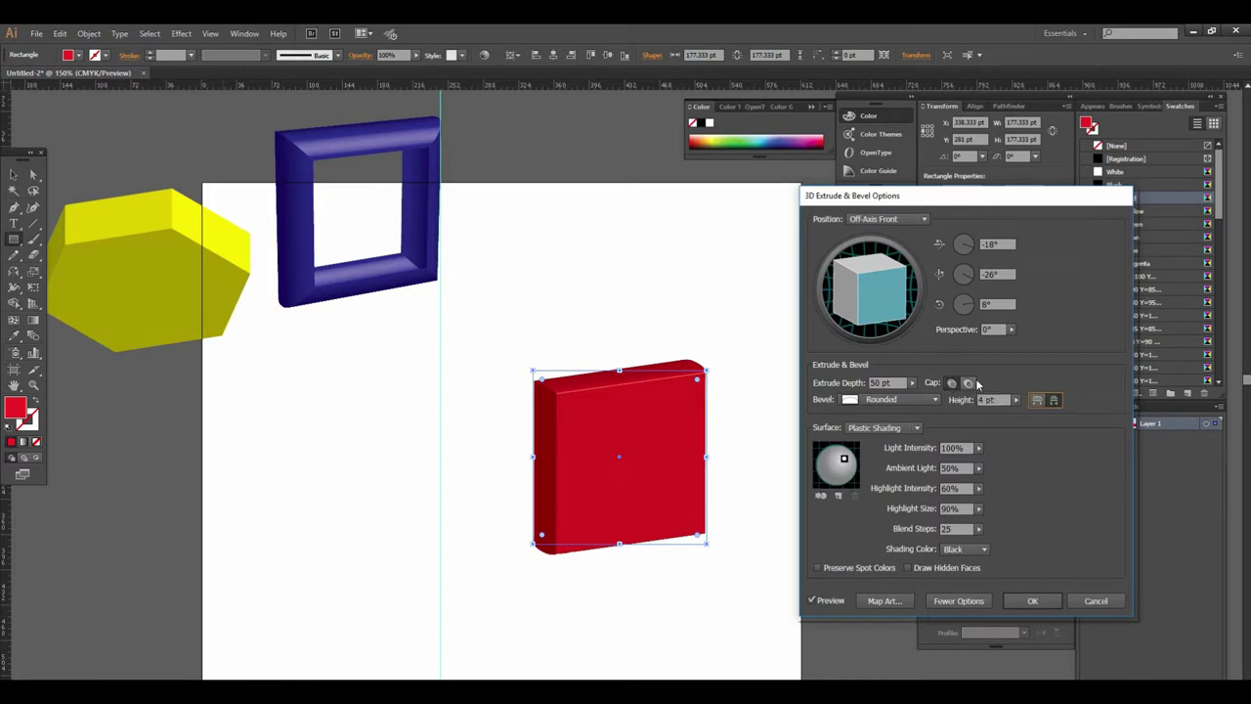
left_click(953, 383)
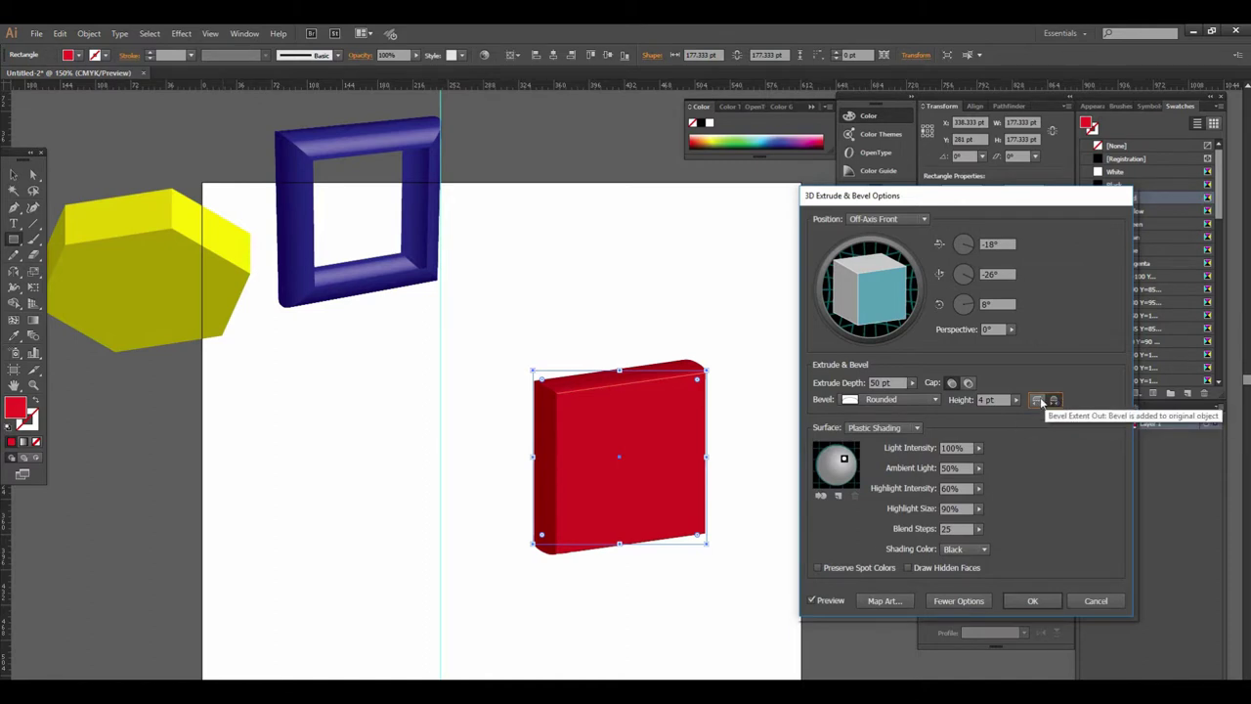
left_click(1037, 402)
left_click(1052, 399)
left_click(1037, 400)
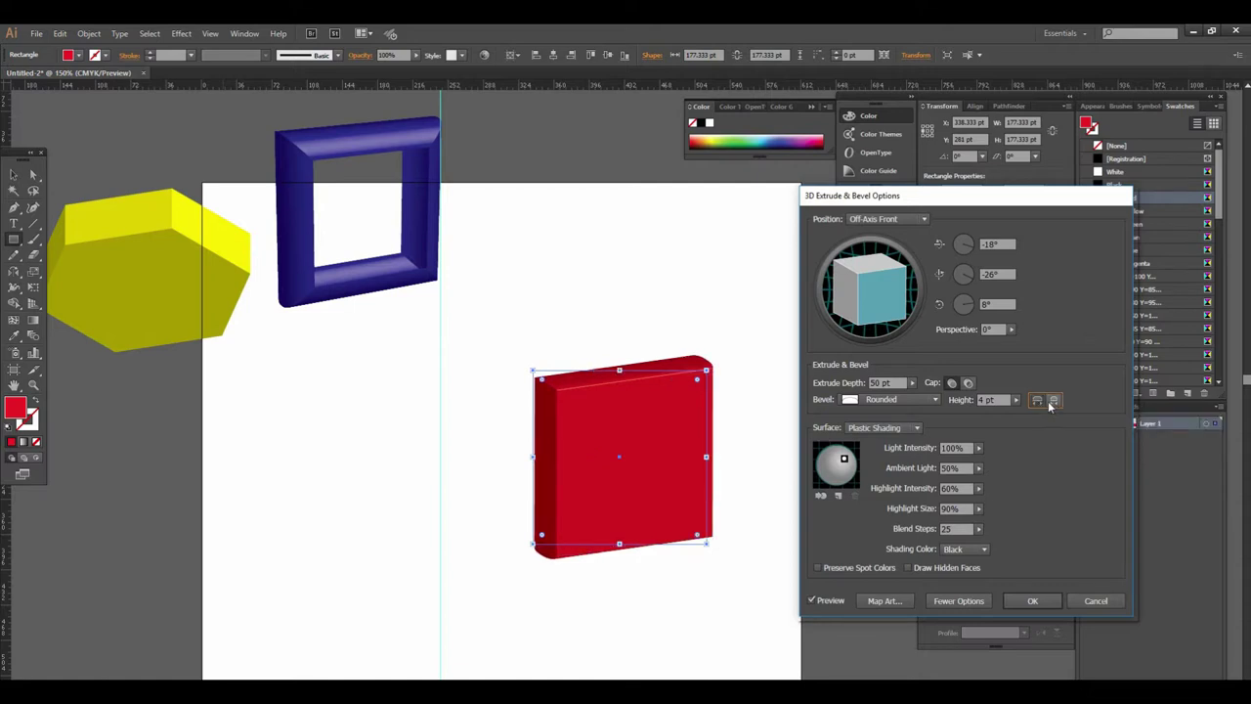
left_click(1054, 400)
left_click(1037, 400)
left_click(952, 489)
left_click_drag(845, 459, 829, 469)
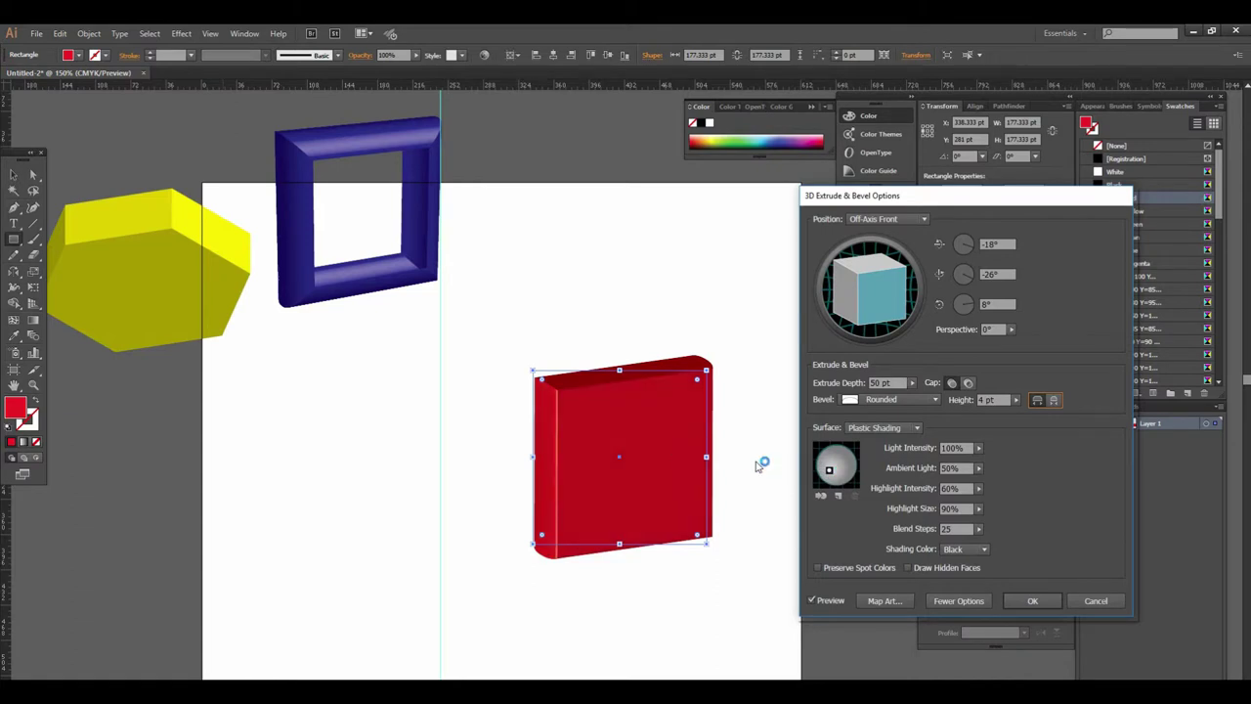
Move the light right to brighten the front face and add a second light near the top
left_click_drag(828, 470, 820, 470)
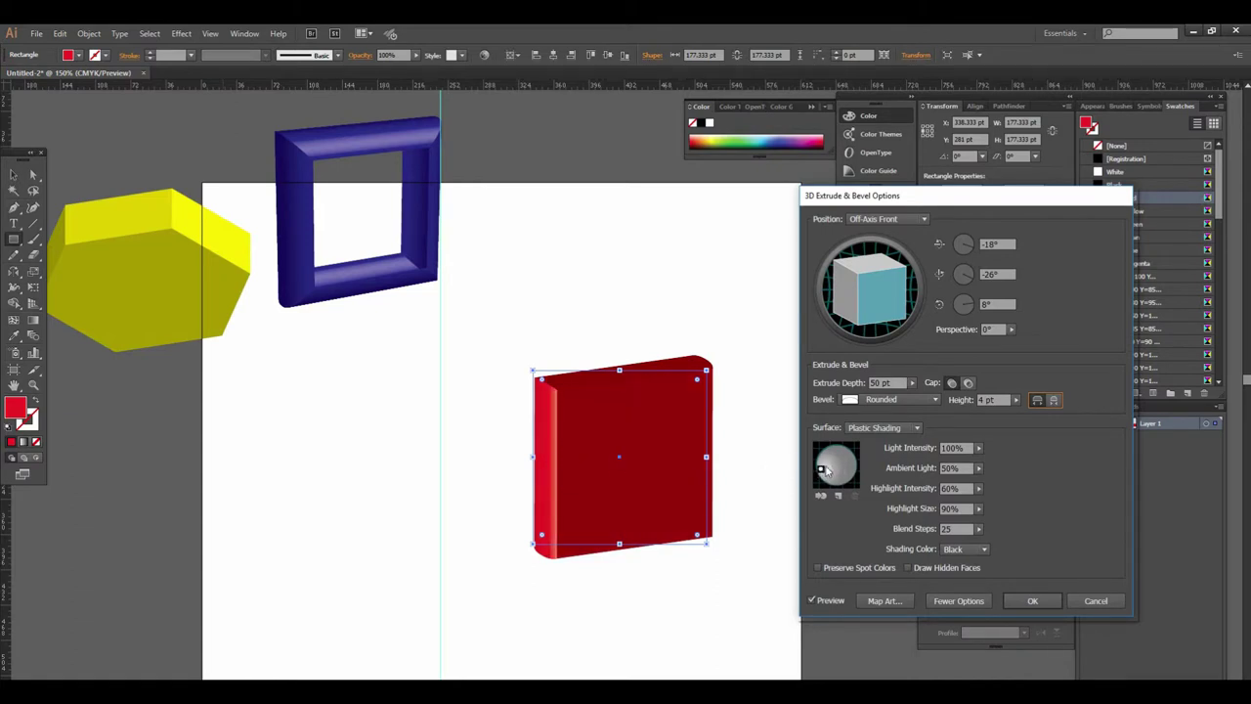
mouse_move(823, 470)
left_mouse_down()
mouse_move(851, 470)
mouse_move(840, 467)
left_mouse_up()
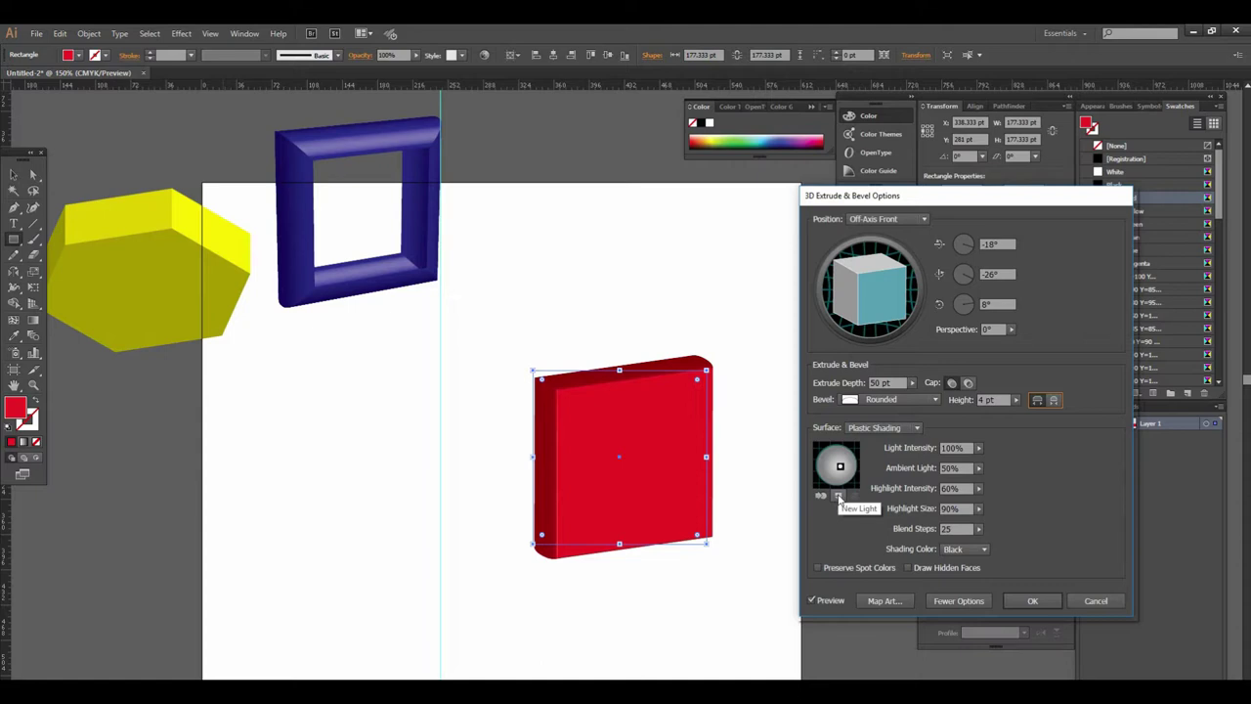
left_click(838, 498)
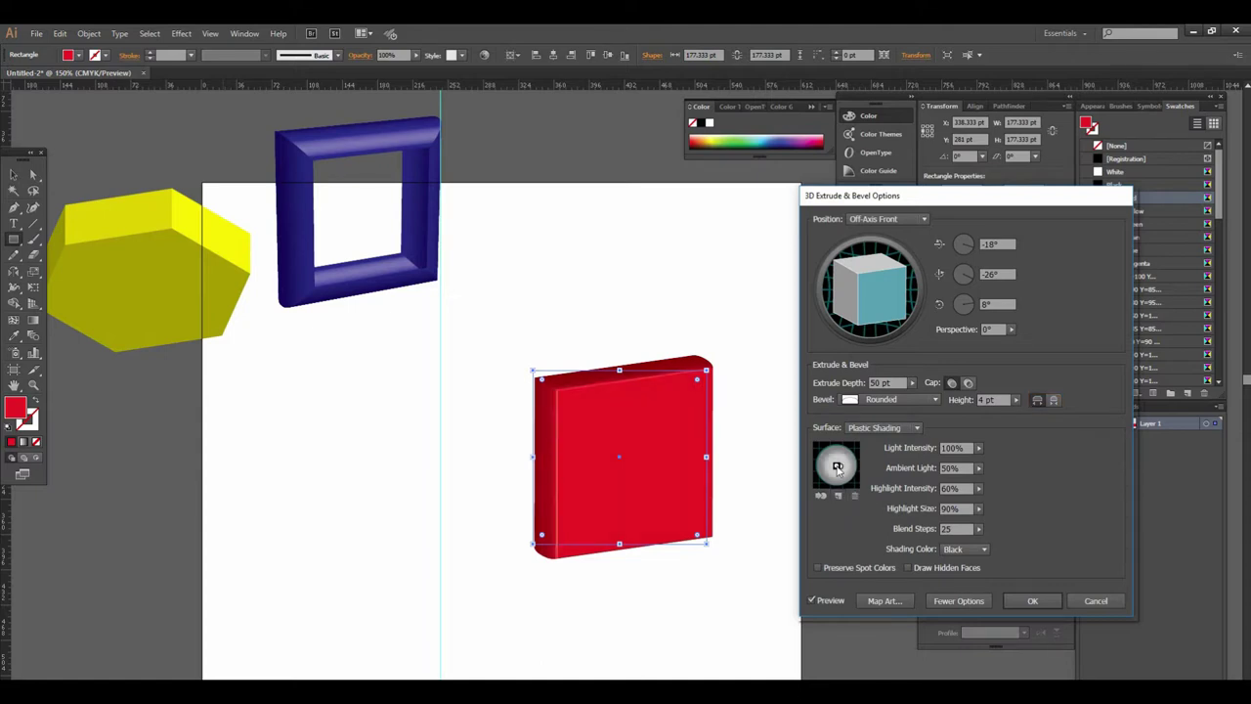
mouse_move(839, 466)
left_mouse_down()
mouse_move(837, 450)
mouse_move(838, 497)
mouse_move(829, 481)
left_mouse_up()
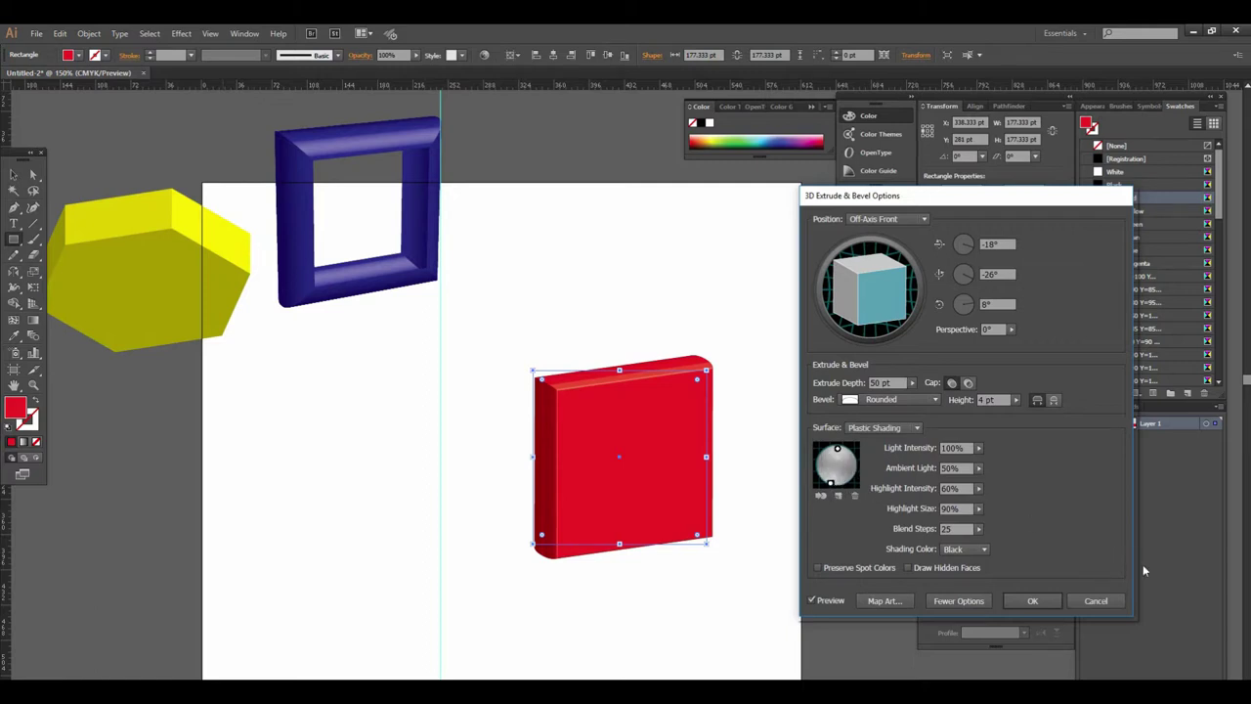
left_click_drag(854, 477, 854, 499)
left_click(925, 508)
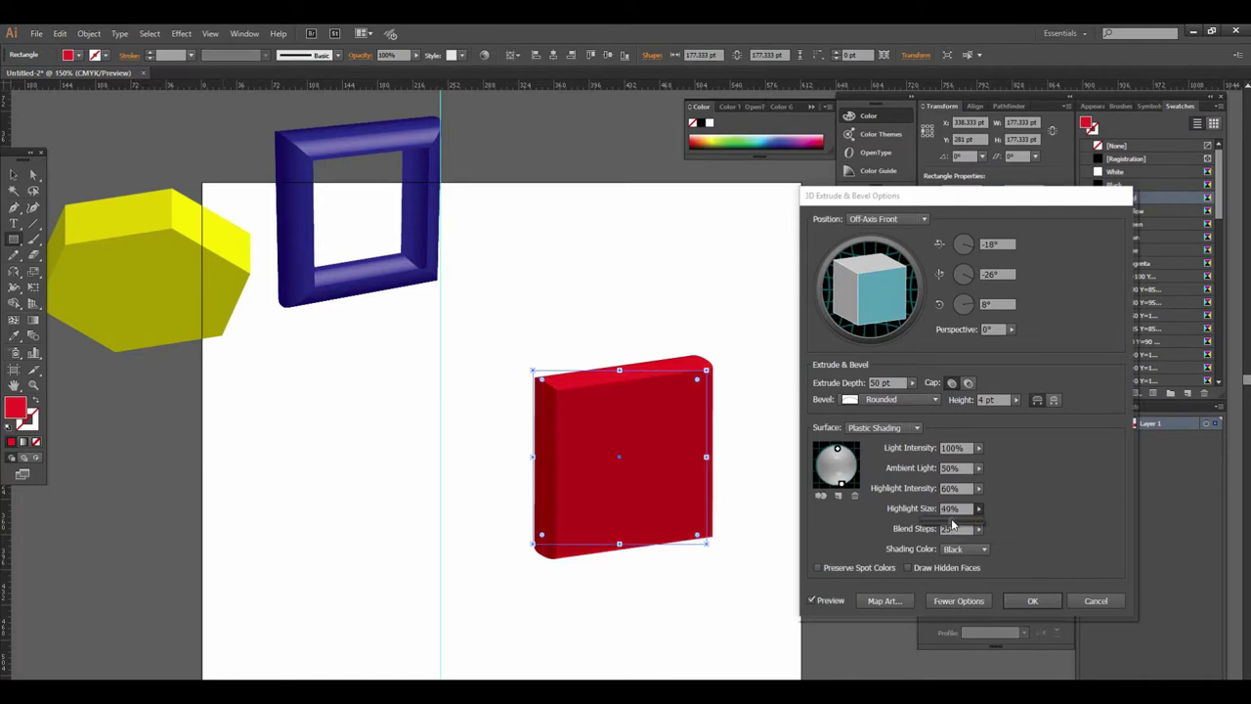
Drag Highlight Size up to 100% and set Blend Steps to 131
left_click_drag(953, 525, 990, 521)
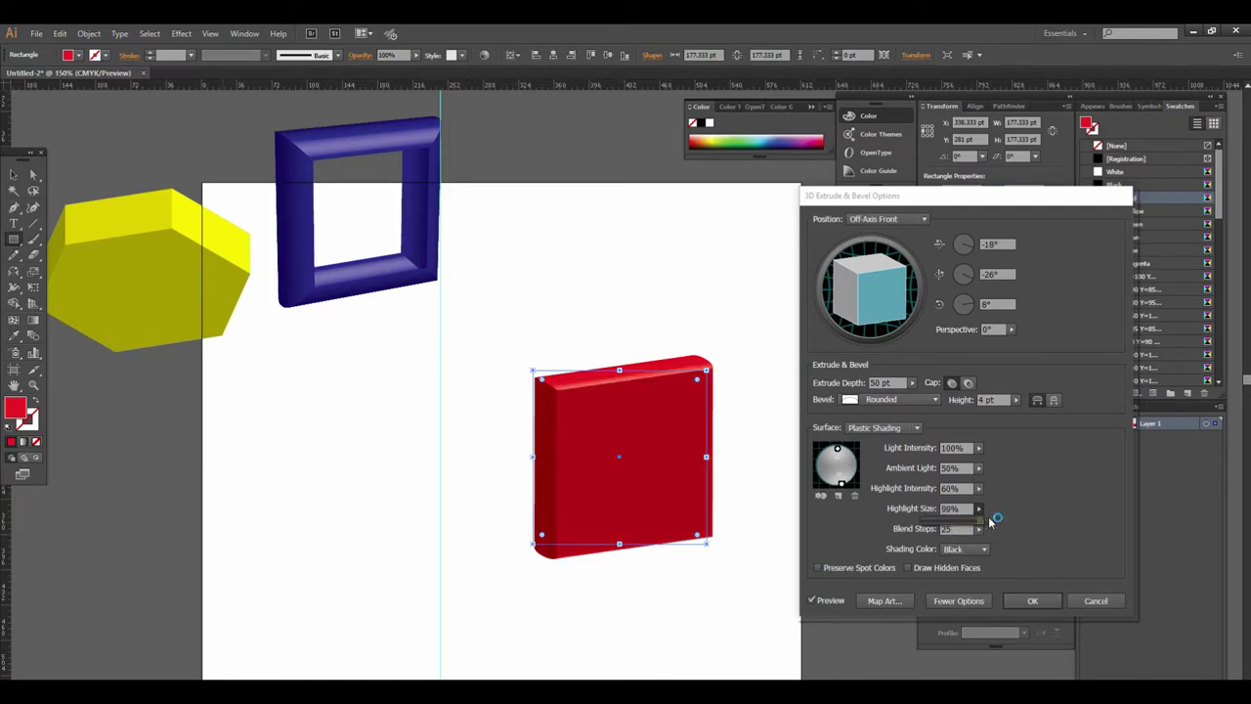
left_click_drag(990, 522, 1007, 517)
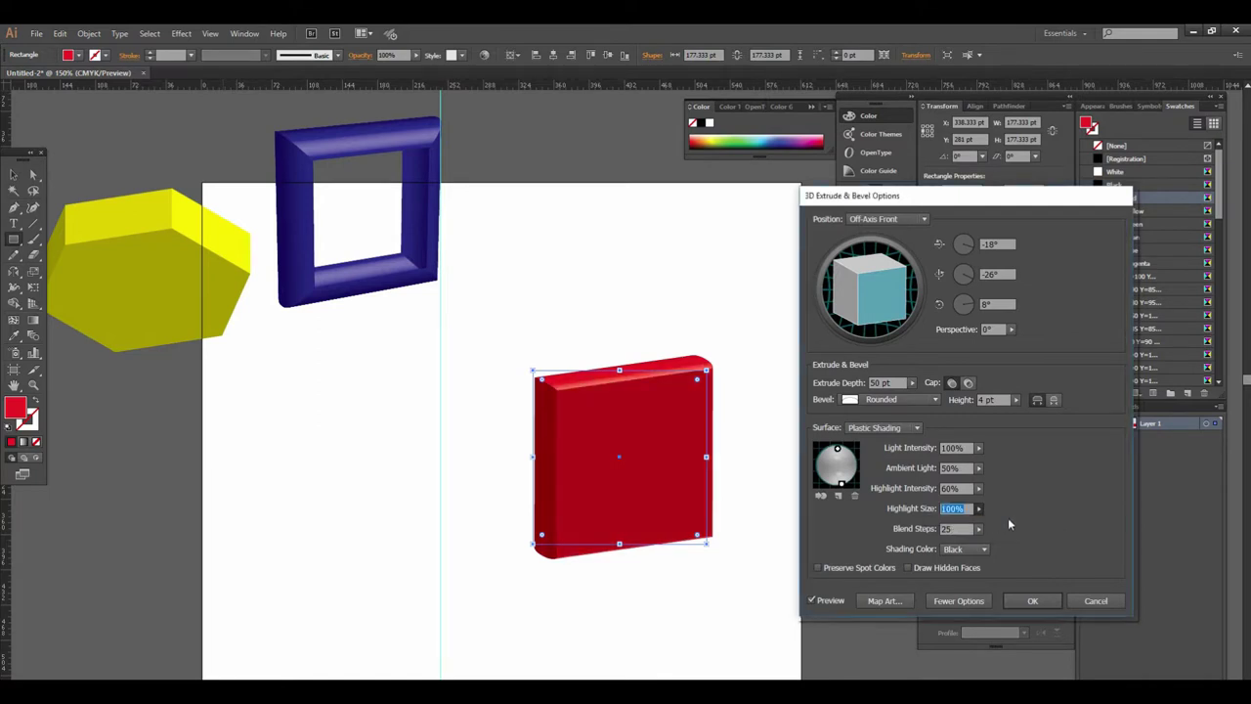
left_click(955, 529)
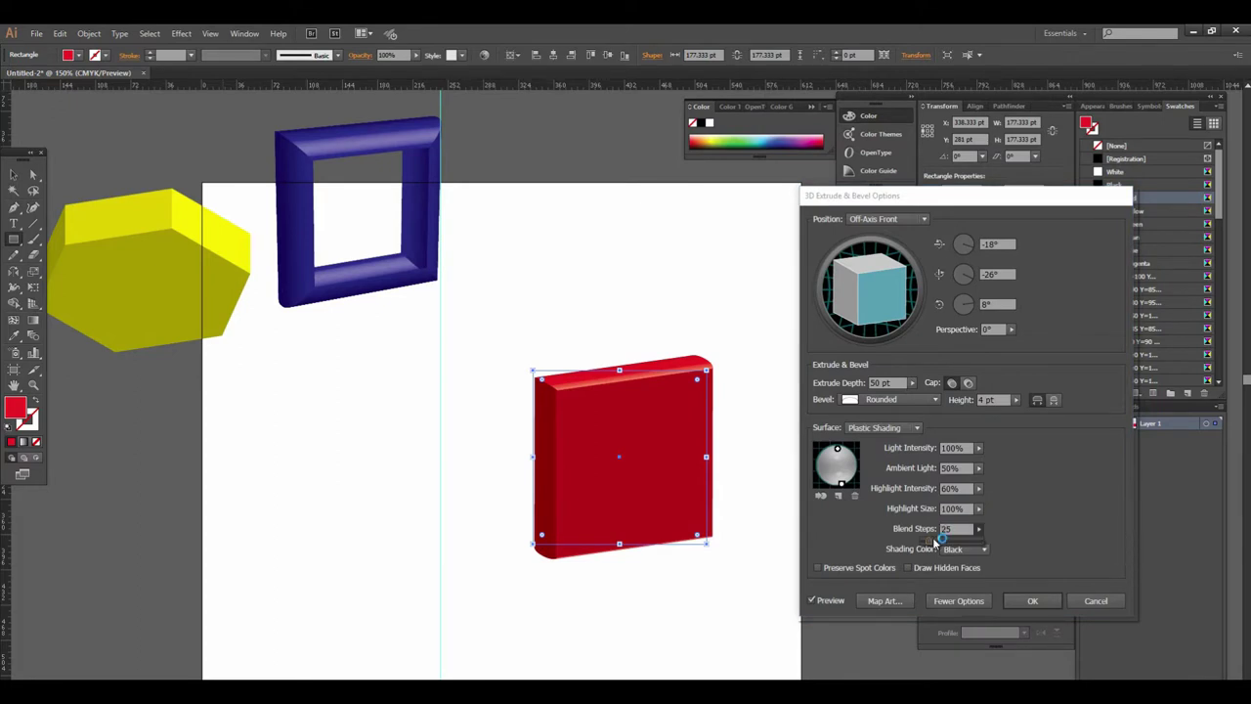
type("117")
type("54")
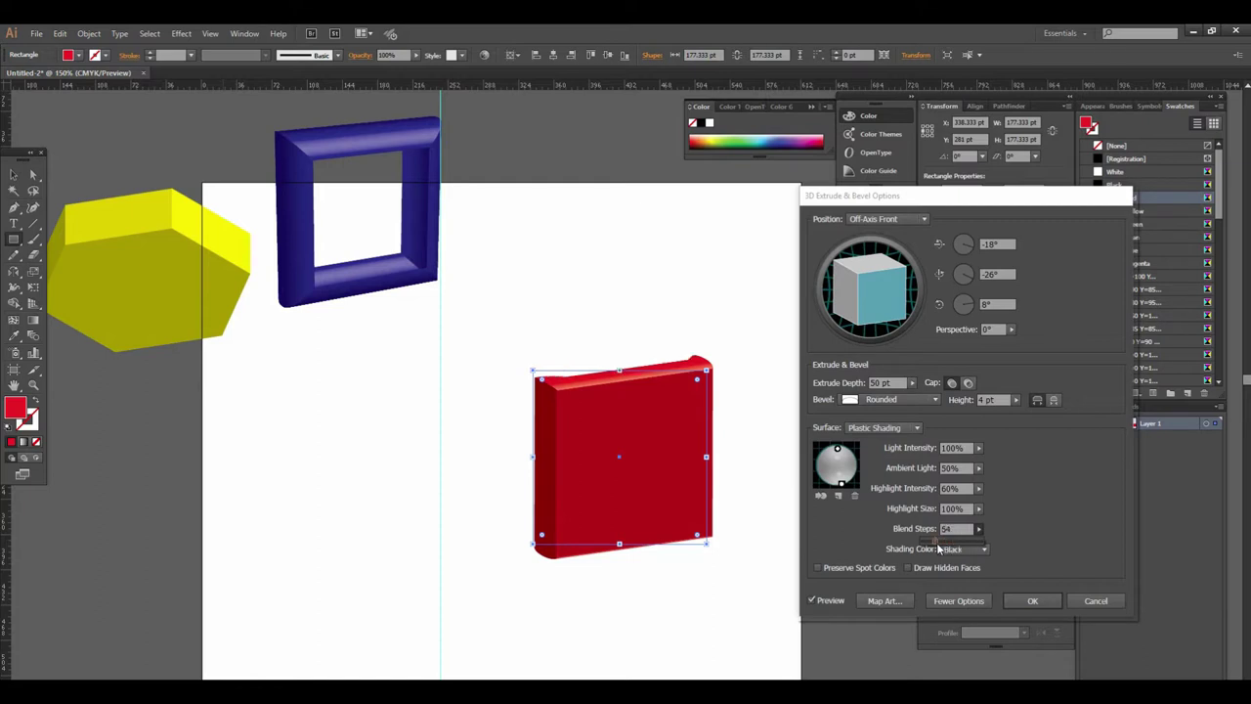
left_click_drag(944, 549, 963, 547)
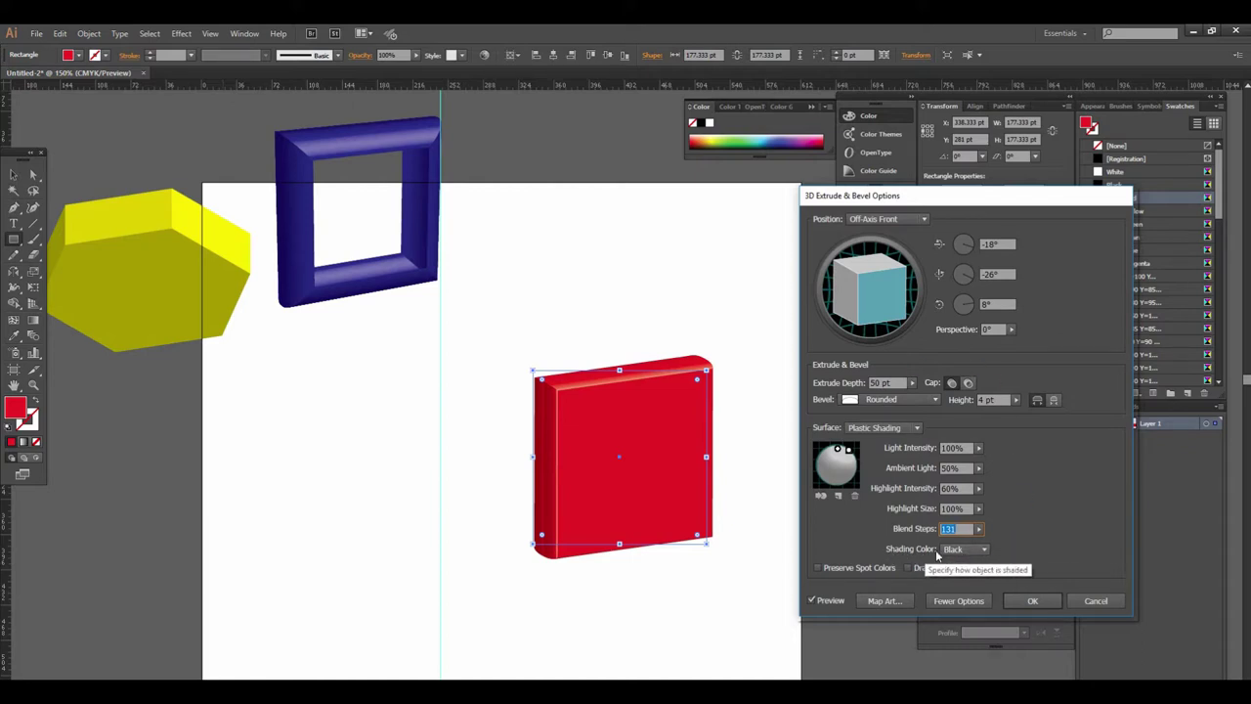
left_click(948, 550)
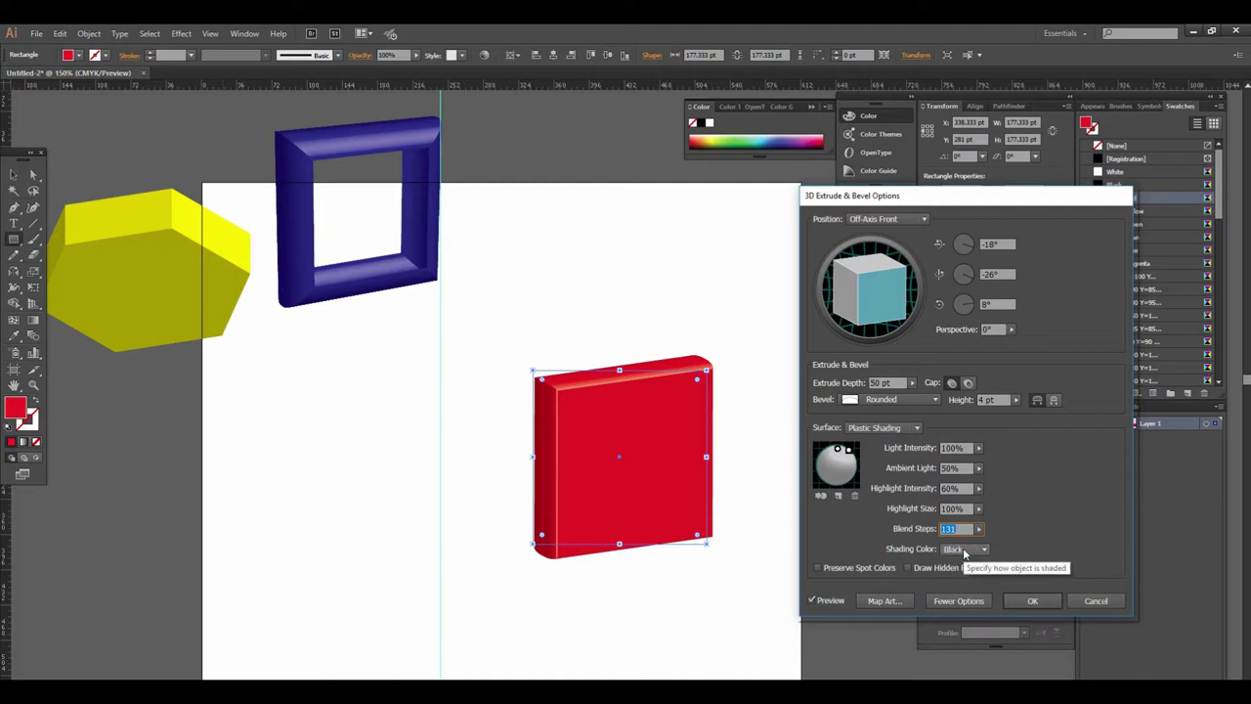
Try None and then a custom green as the shading colour
left_click(963, 550)
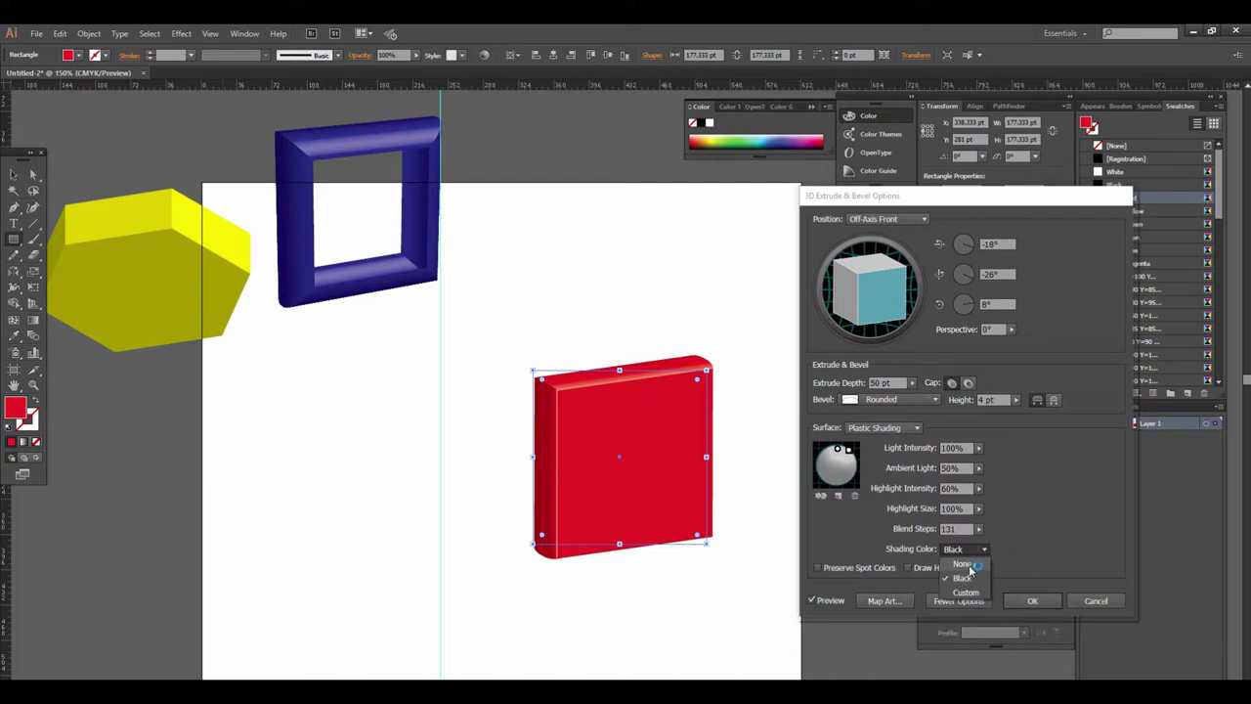
left_click(965, 566)
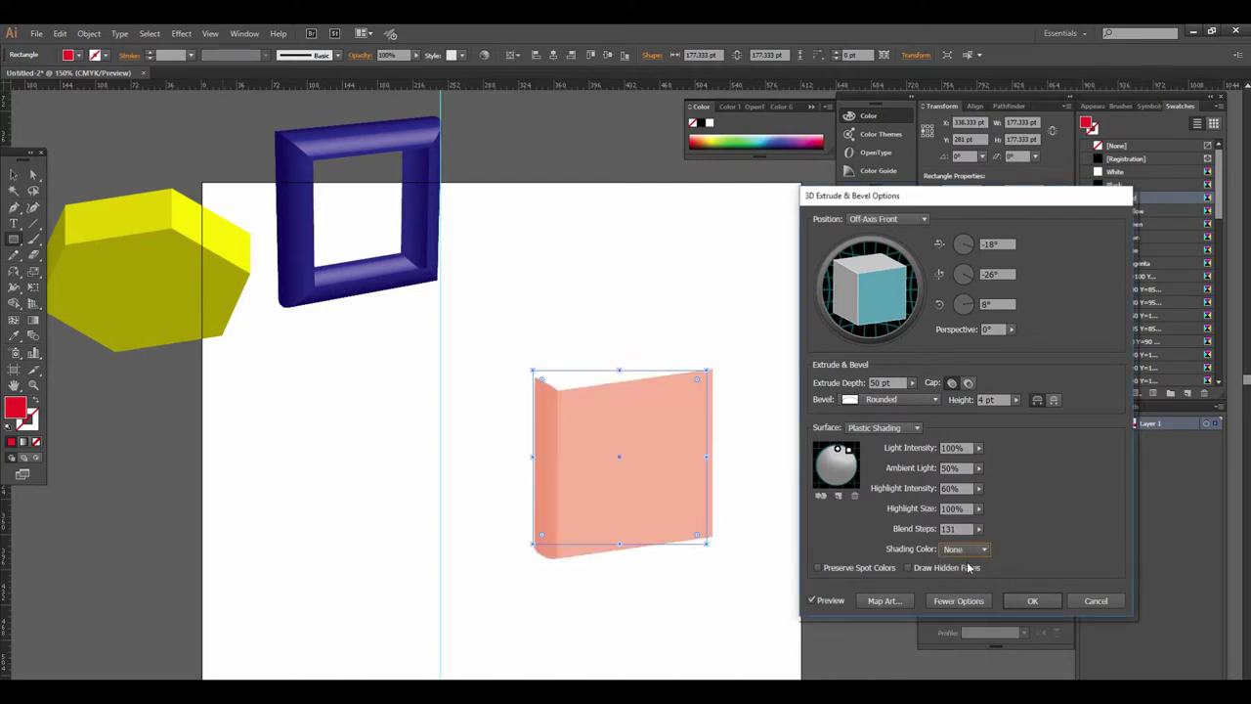
left_click(962, 549)
left_click(964, 592)
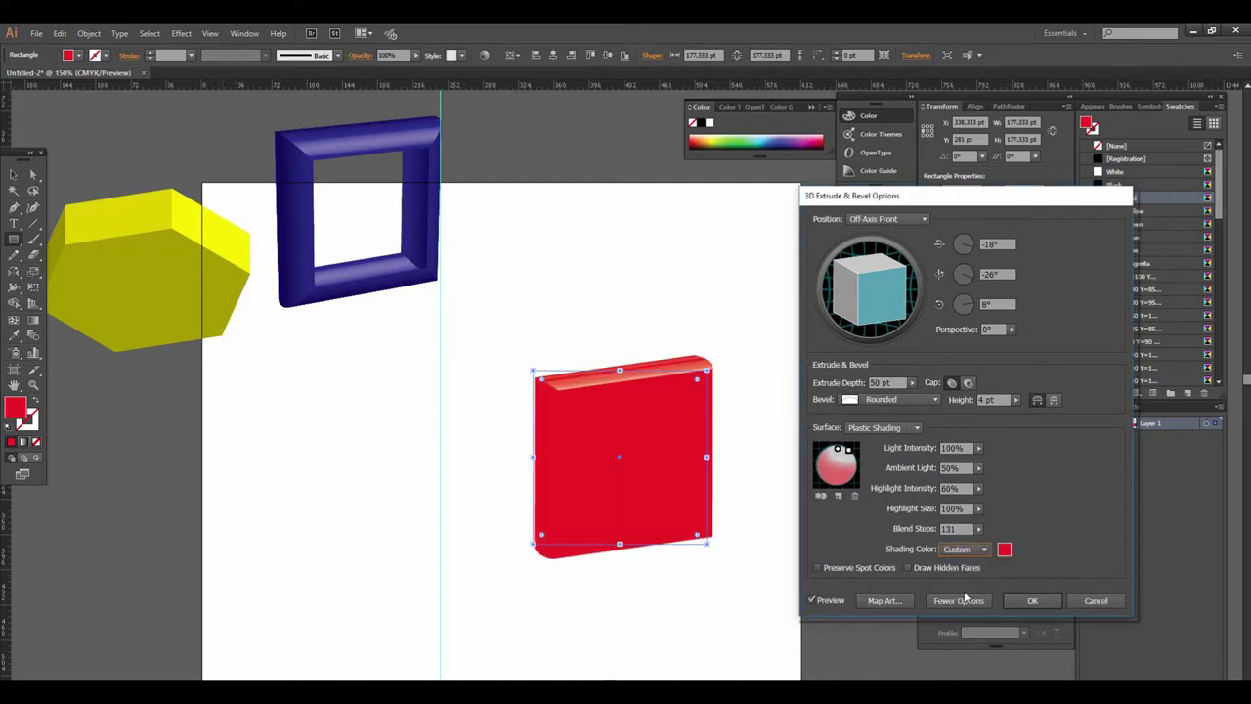
left_click(1004, 551)
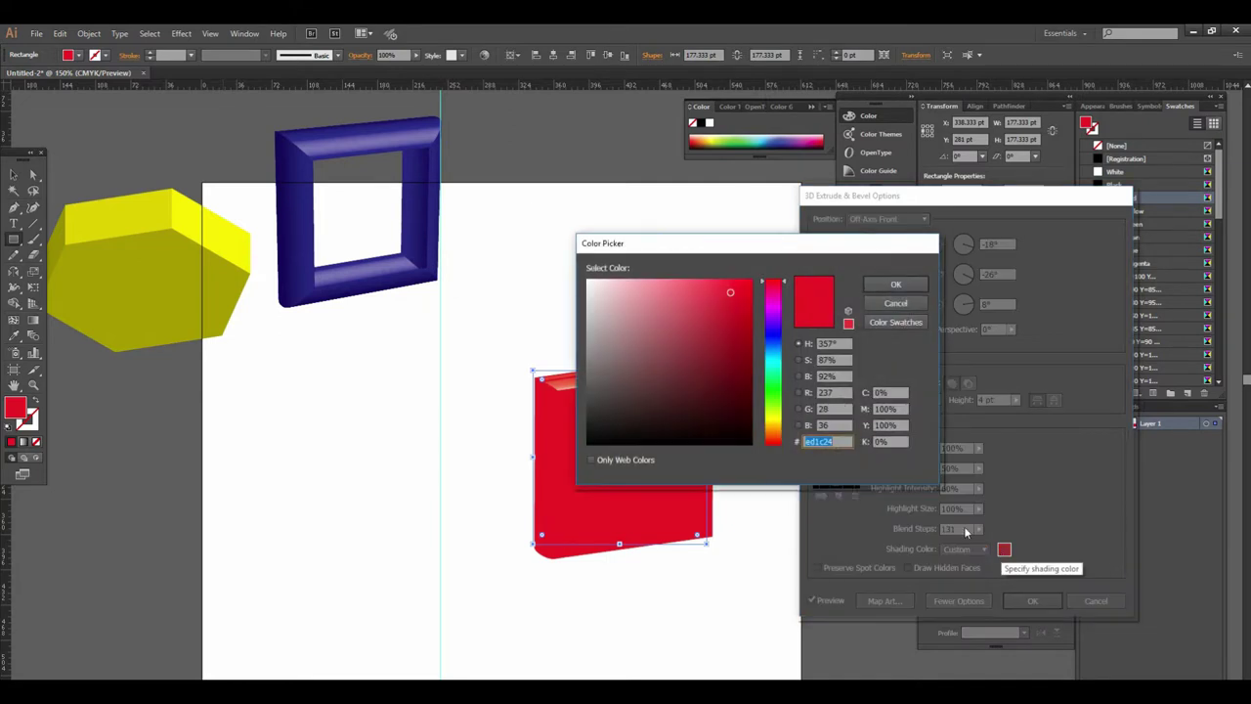
left_click(773, 380)
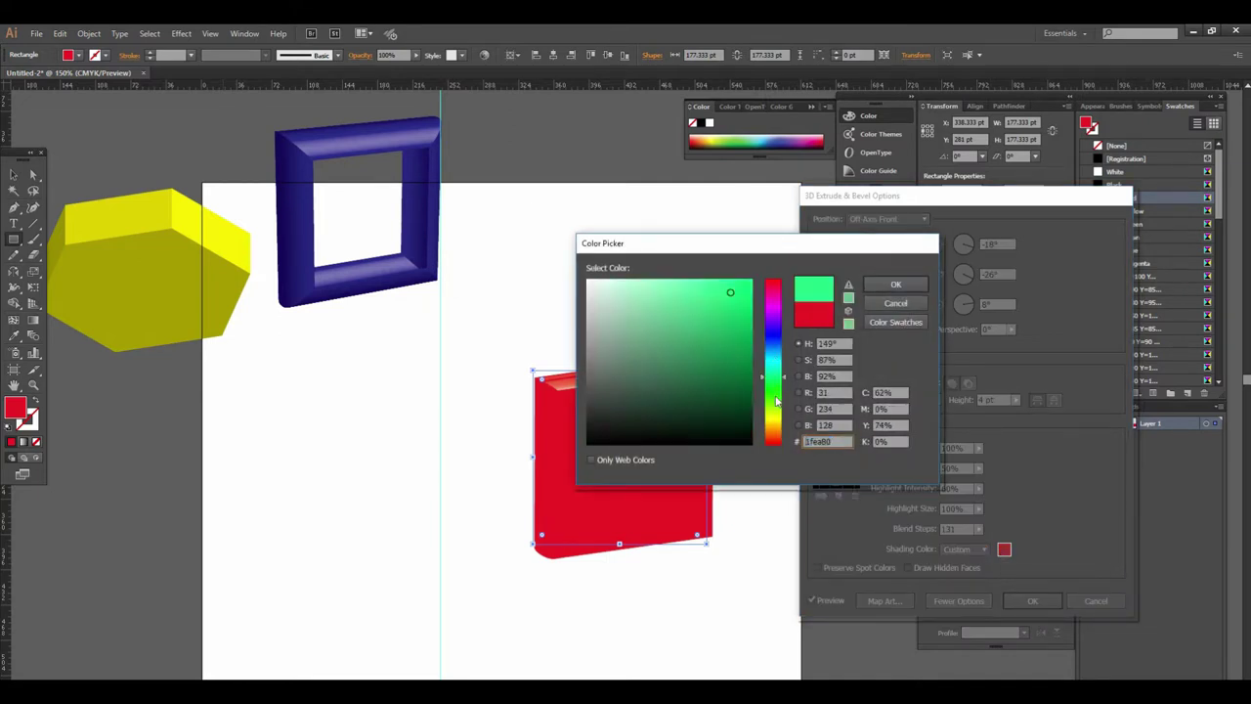
left_click(893, 284)
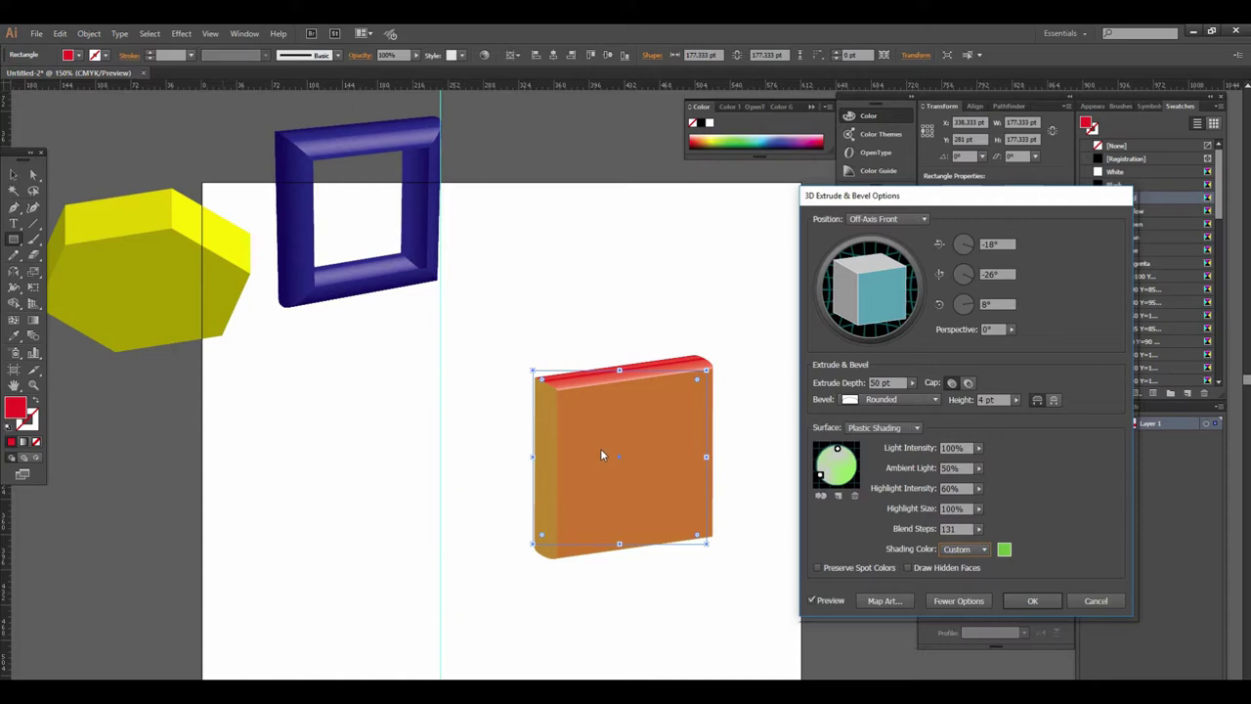
Change the custom shading colour to hex 2150e8 blue and move the light to the lower right
left_click(987, 550)
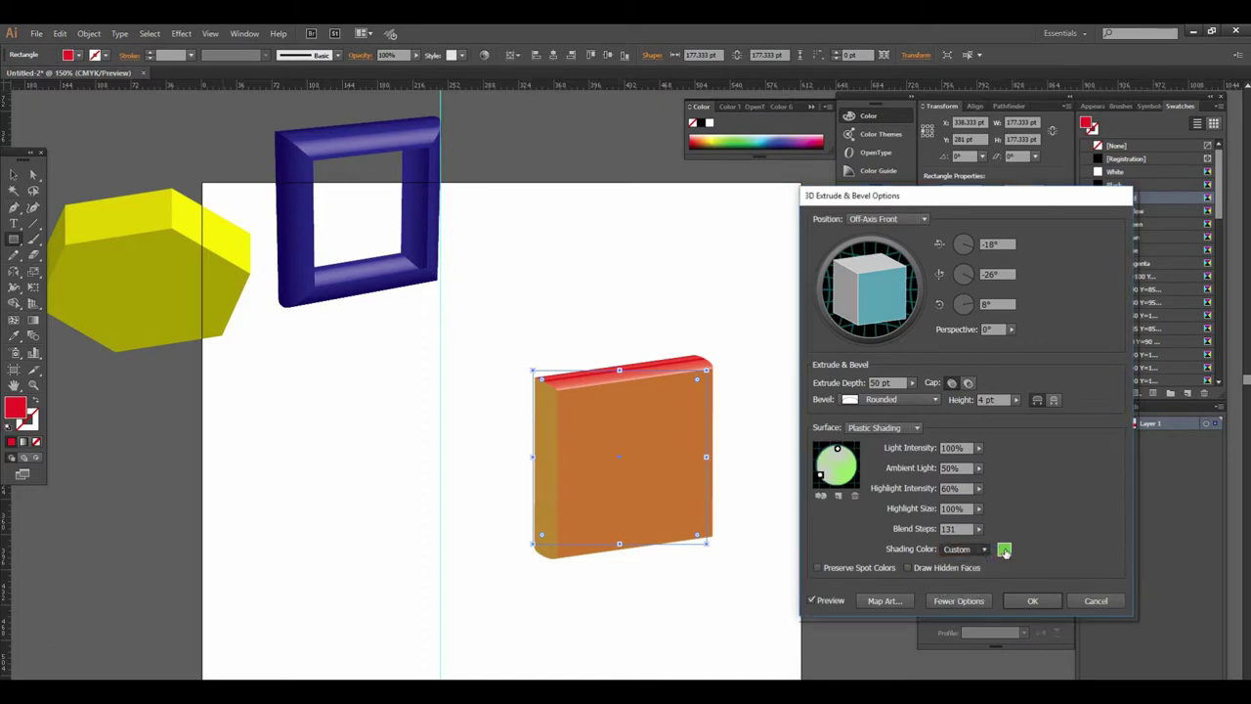
left_click(1004, 550)
type("2150e8")
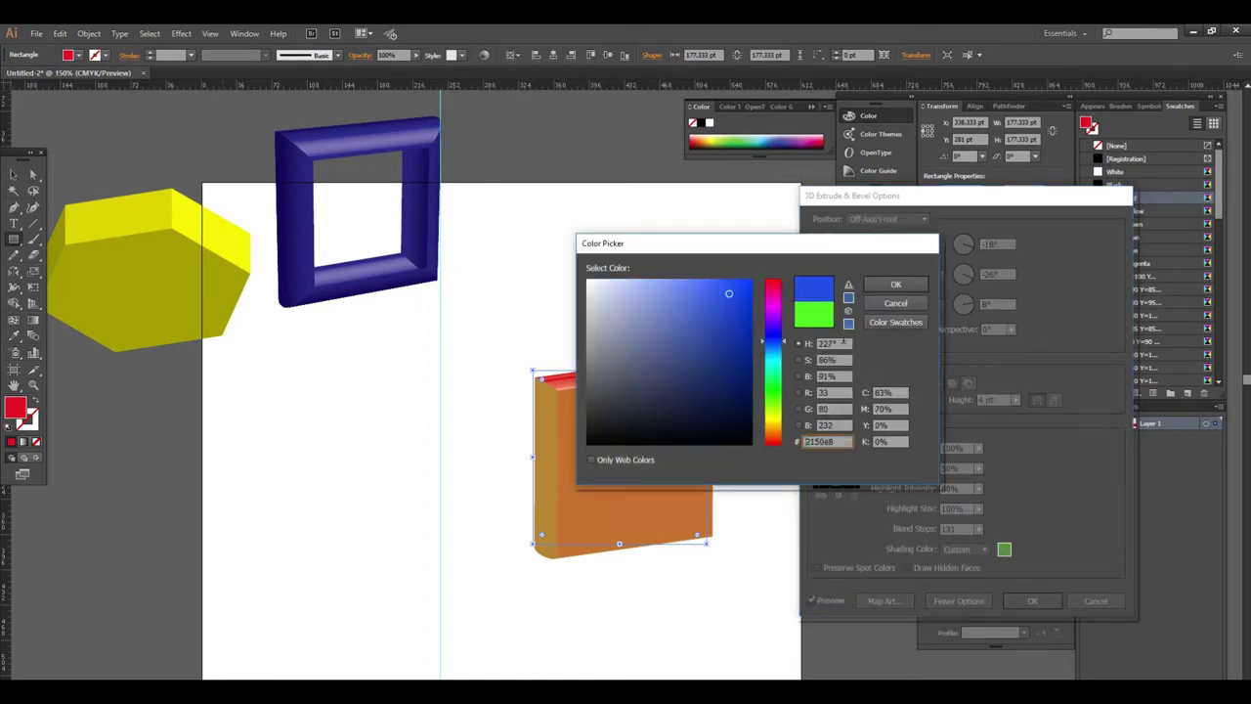
left_click(890, 285)
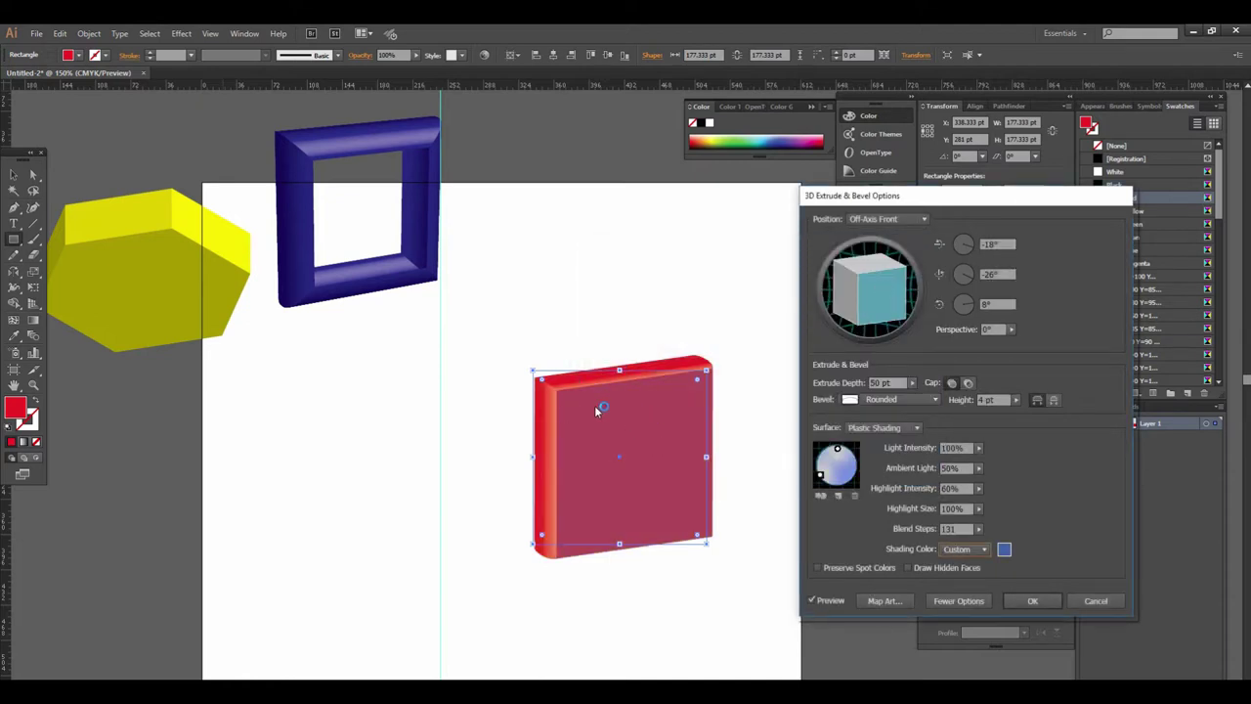
mouse_move(819, 475)
left_mouse_down()
mouse_move(846, 481)
mouse_move(822, 473)
mouse_move(852, 461)
left_mouse_up()
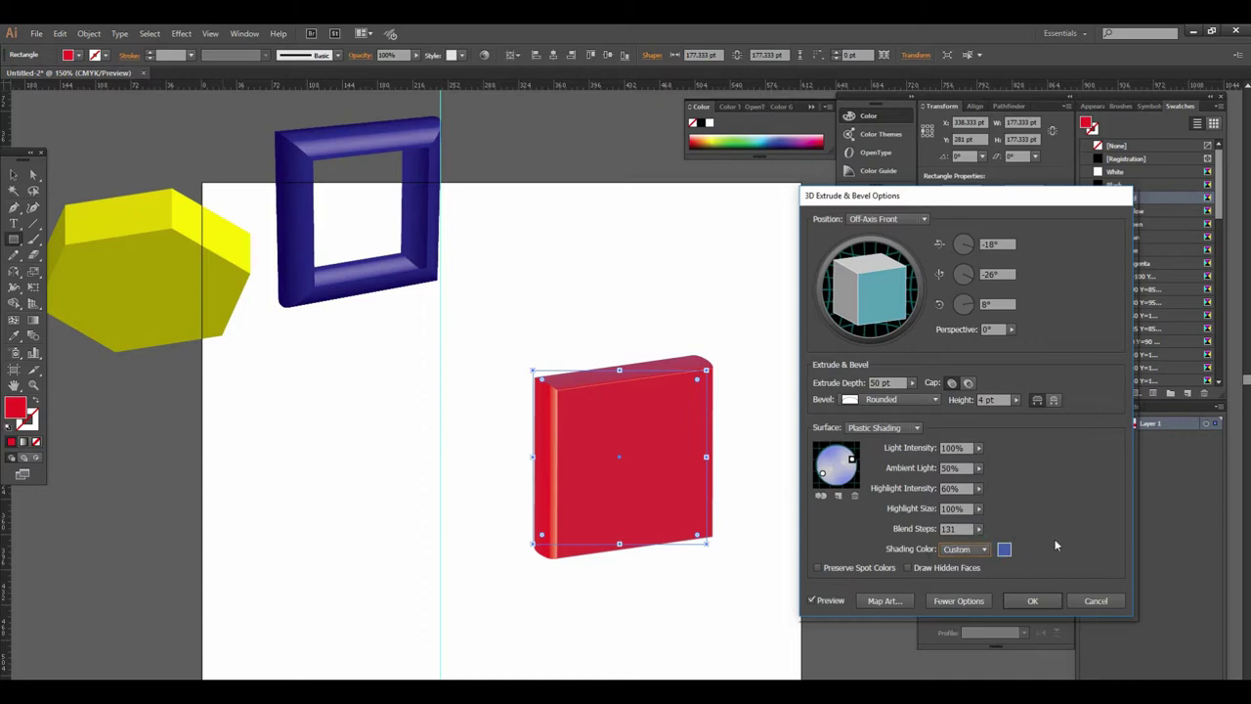
left_click(817, 570)
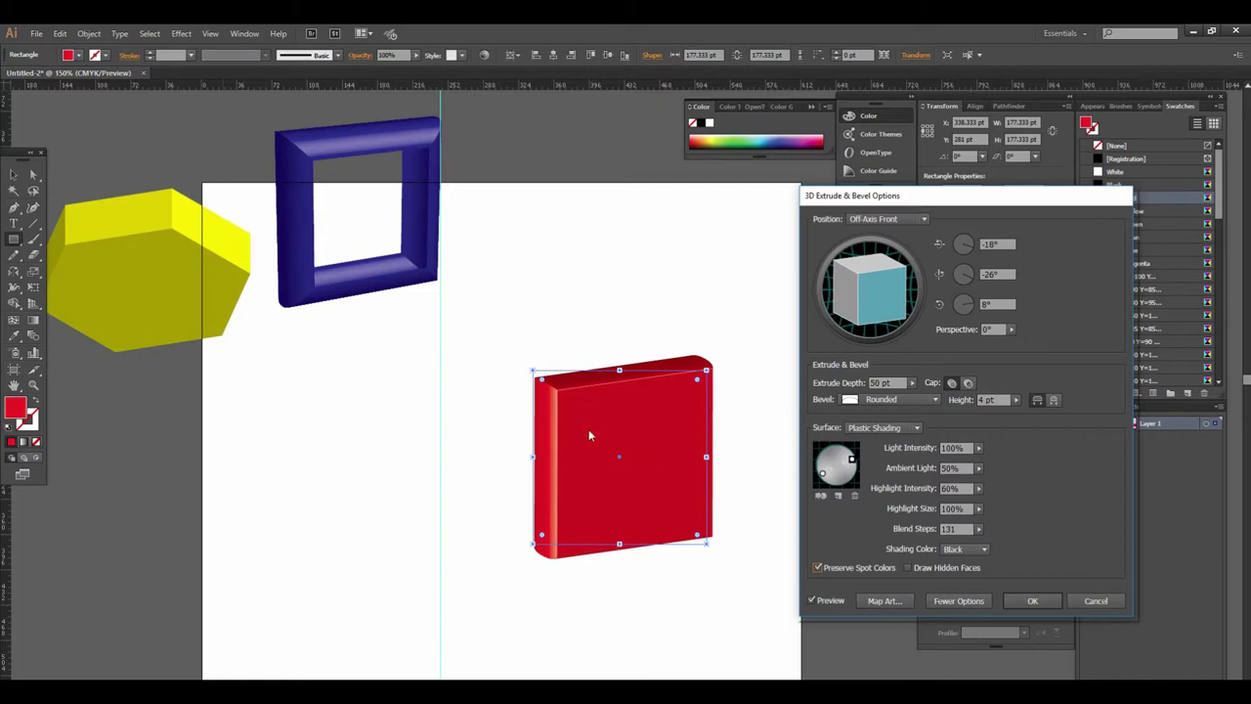
Turn off Preserve Spot Colors, enable Draw Hidden Faces, and bring up Map Art
left_click(818, 569)
left_click(909, 567)
left_click(910, 566)
left_click(882, 601)
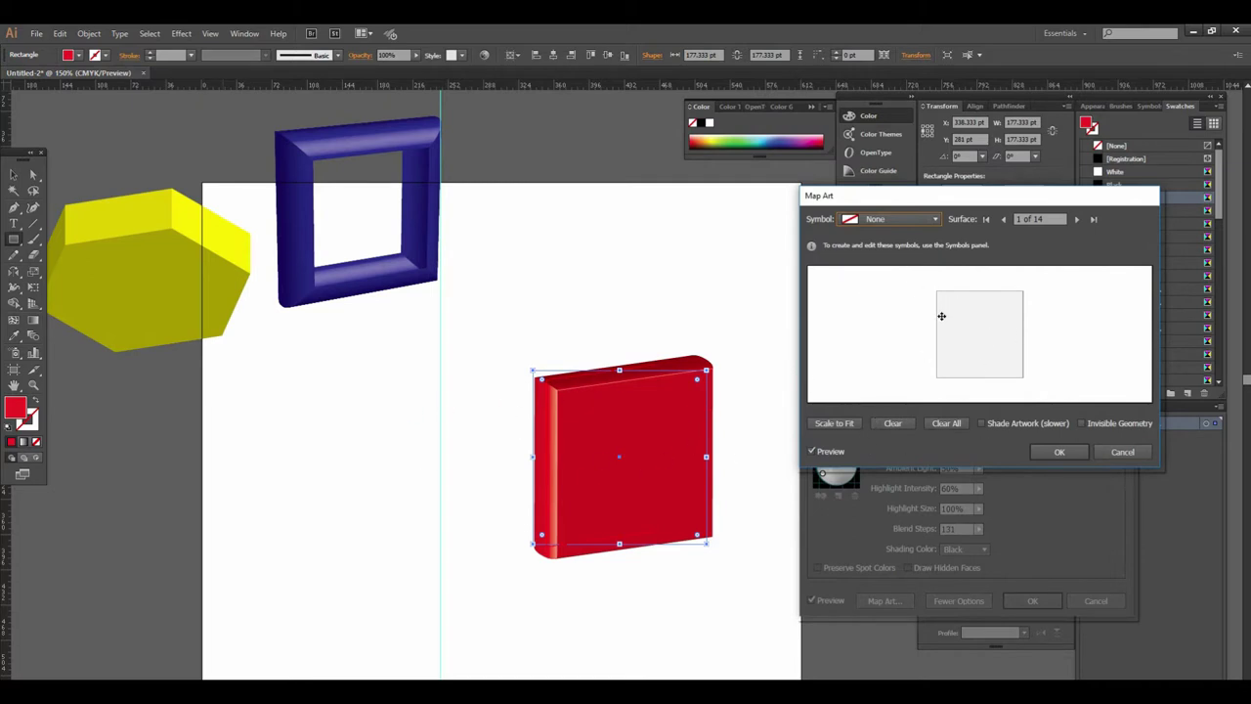
Map the Process Rectangle symbol as a rotated, enlarged diagonal band on the box face and apply
left_click(911, 220)
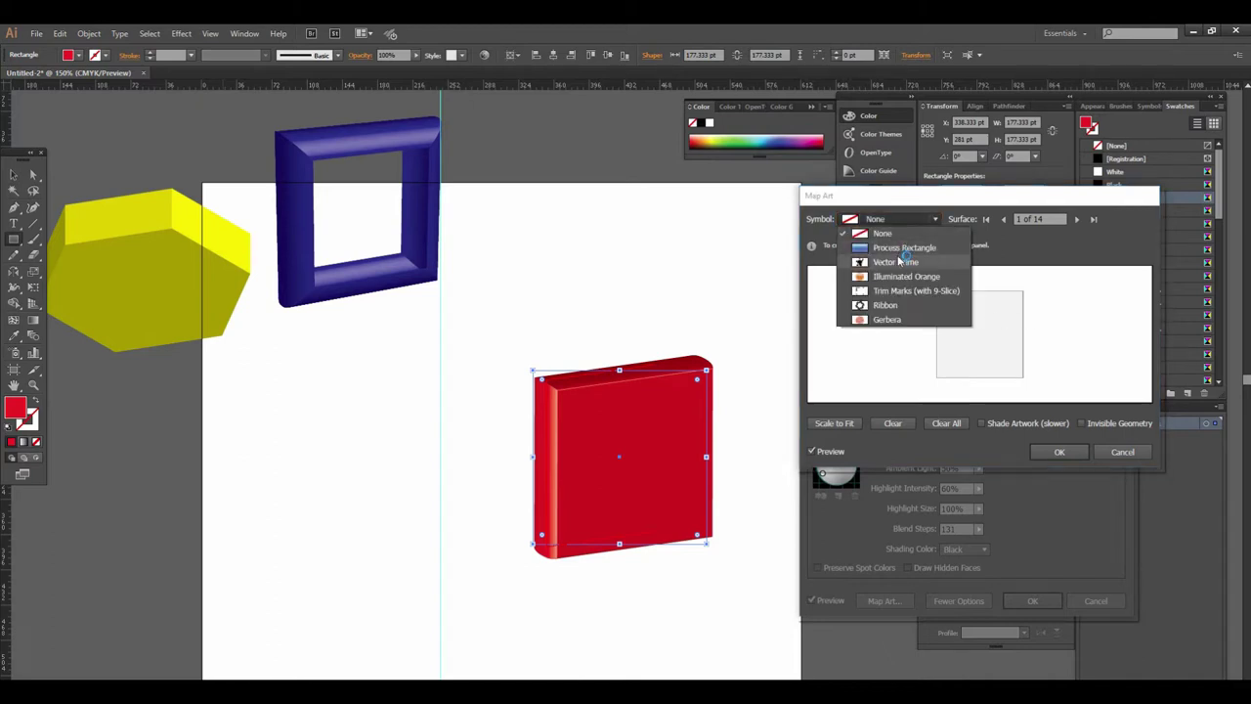
left_click(897, 259)
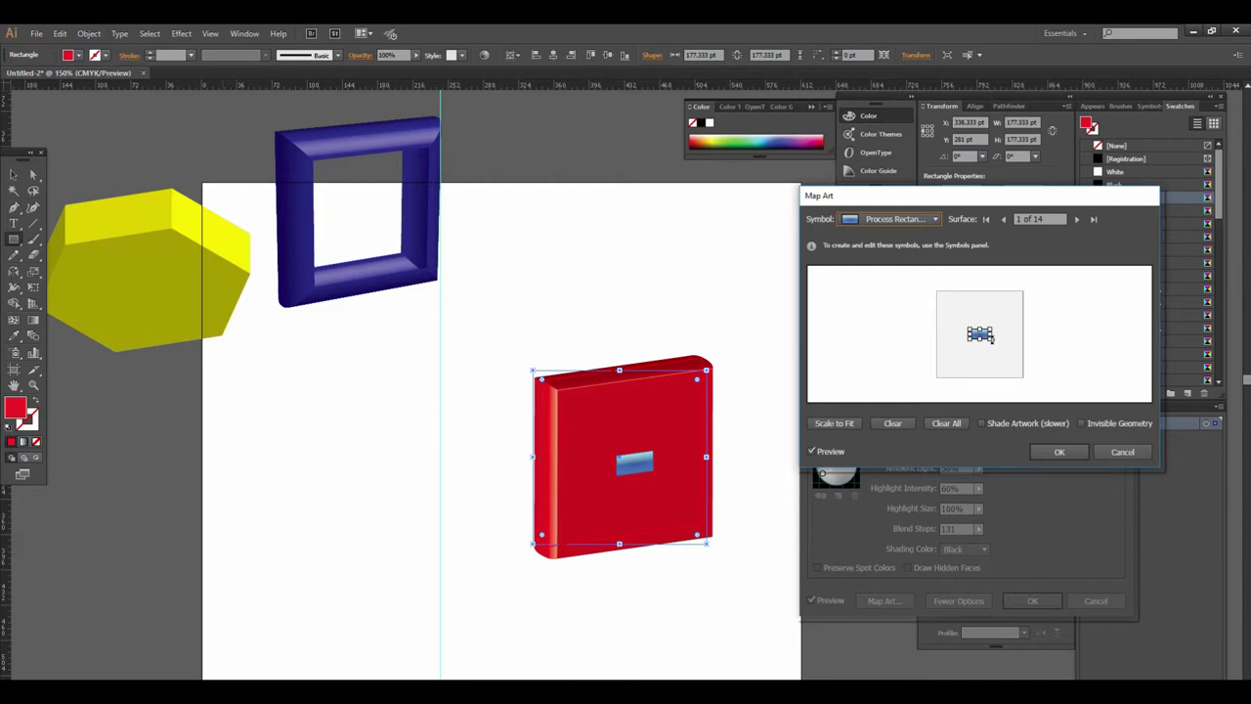
left_click_drag(992, 339, 1002, 340)
left_click_drag(968, 342, 928, 352)
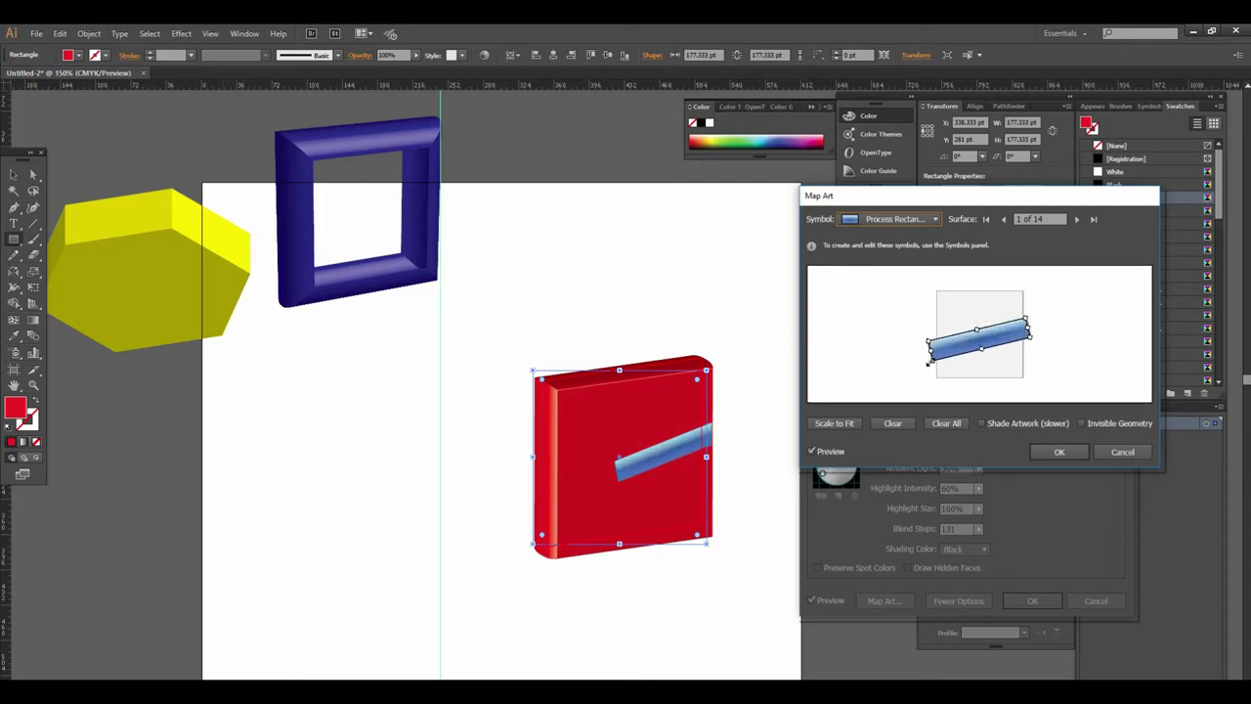
left_click(1056, 452)
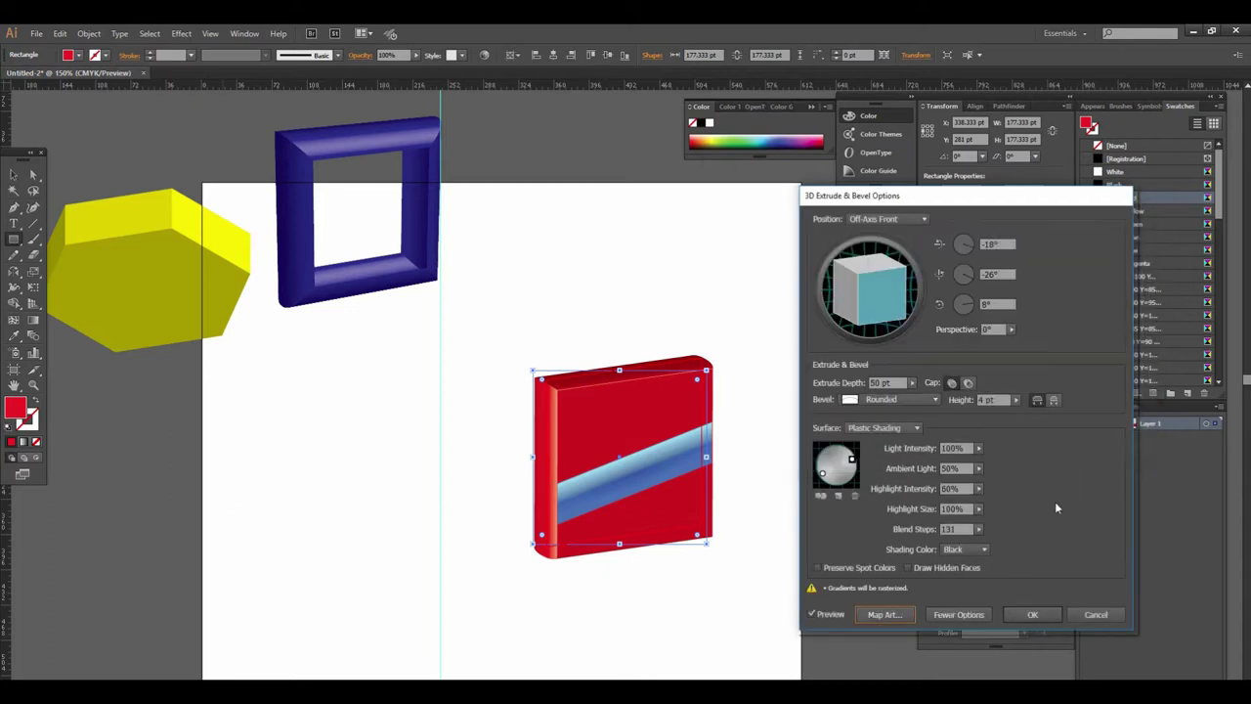
left_click(1033, 613)
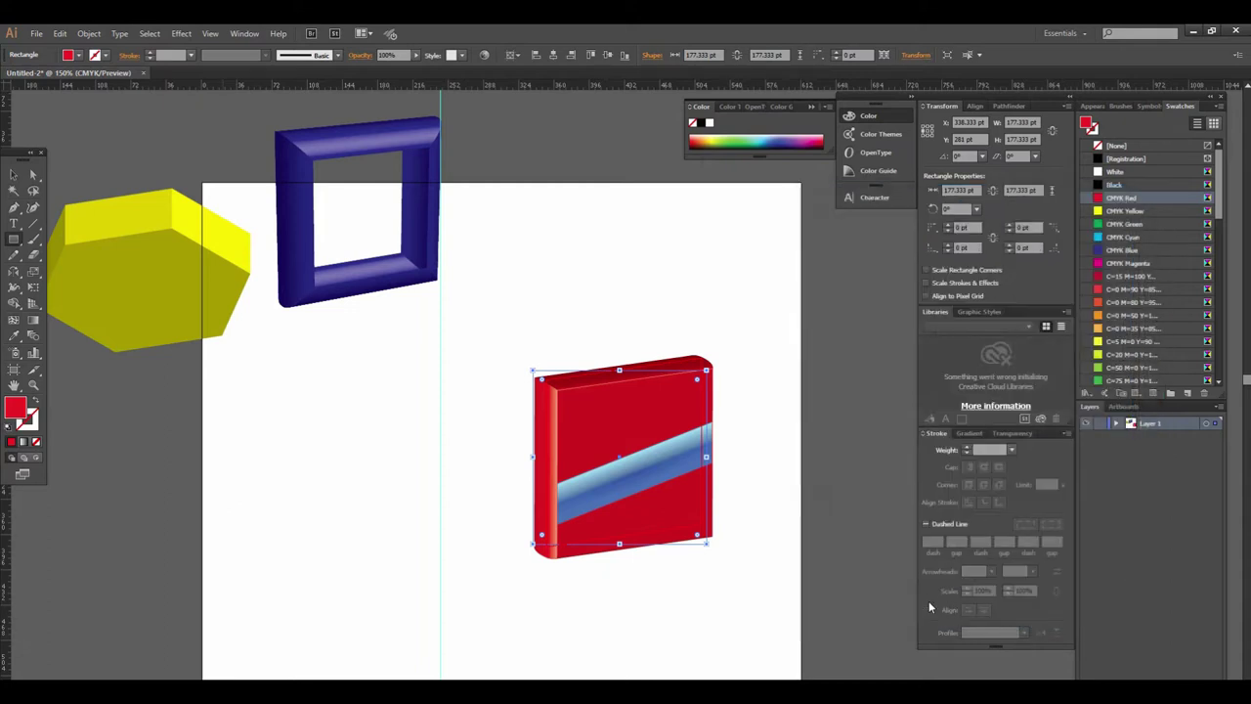
Deselect the box and draw a new rectangle to the left of it
left_click(787, 606)
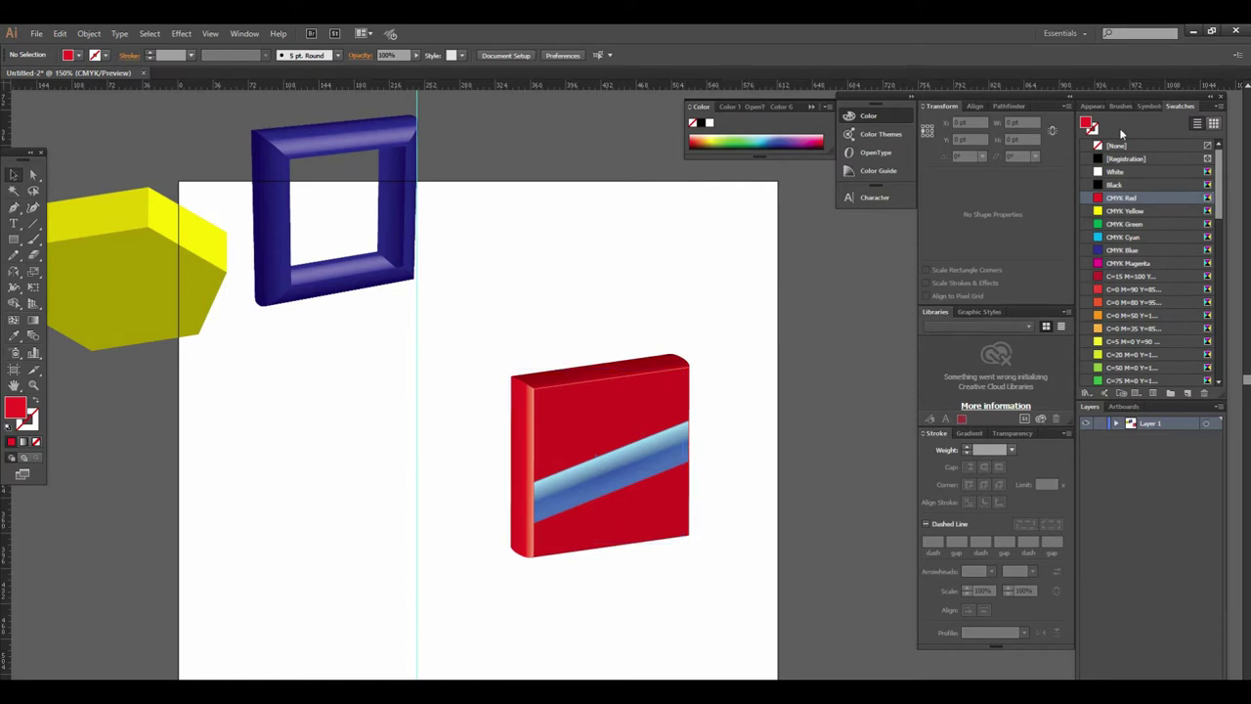
left_click(1150, 105)
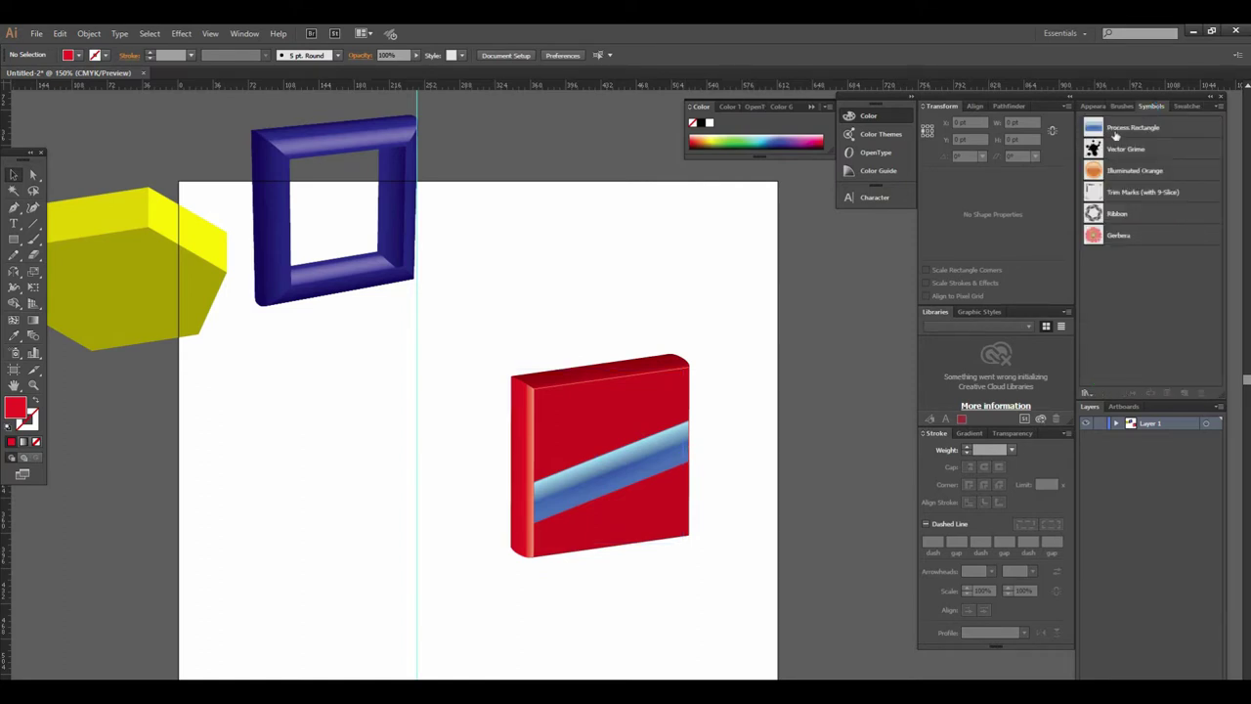
left_click(14, 239)
left_click_drag(268, 401, 400, 463)
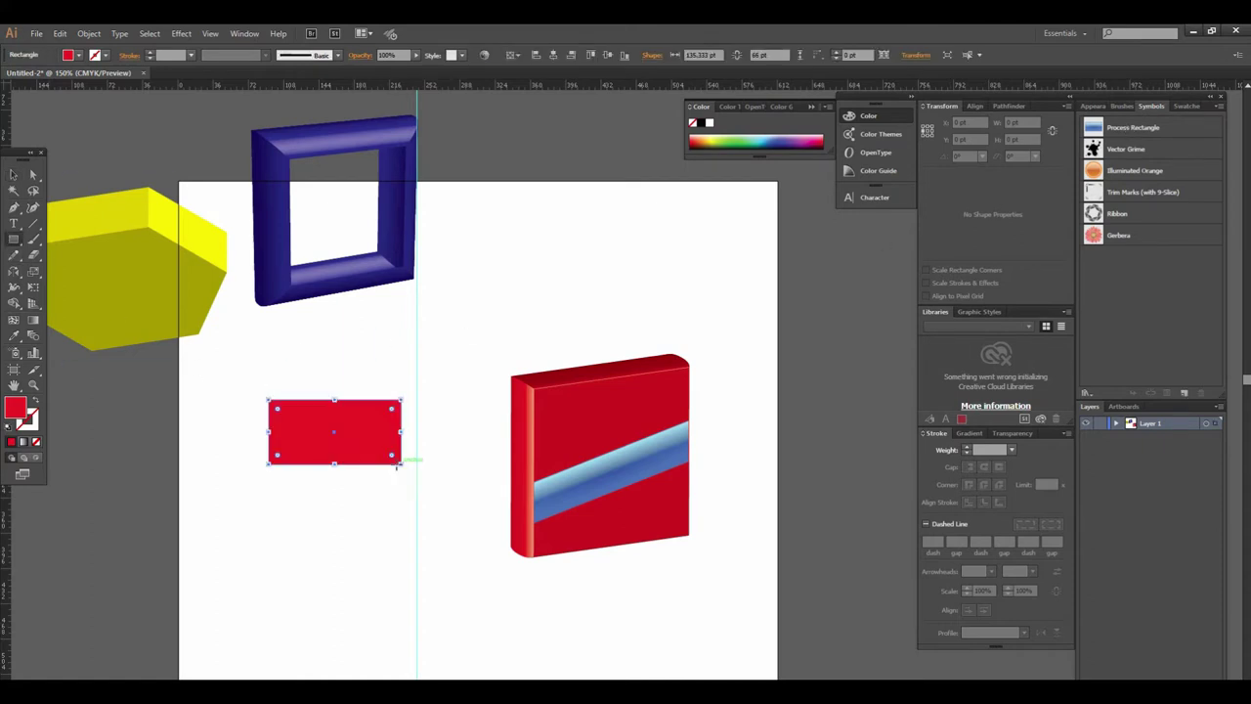
left_click(14, 174)
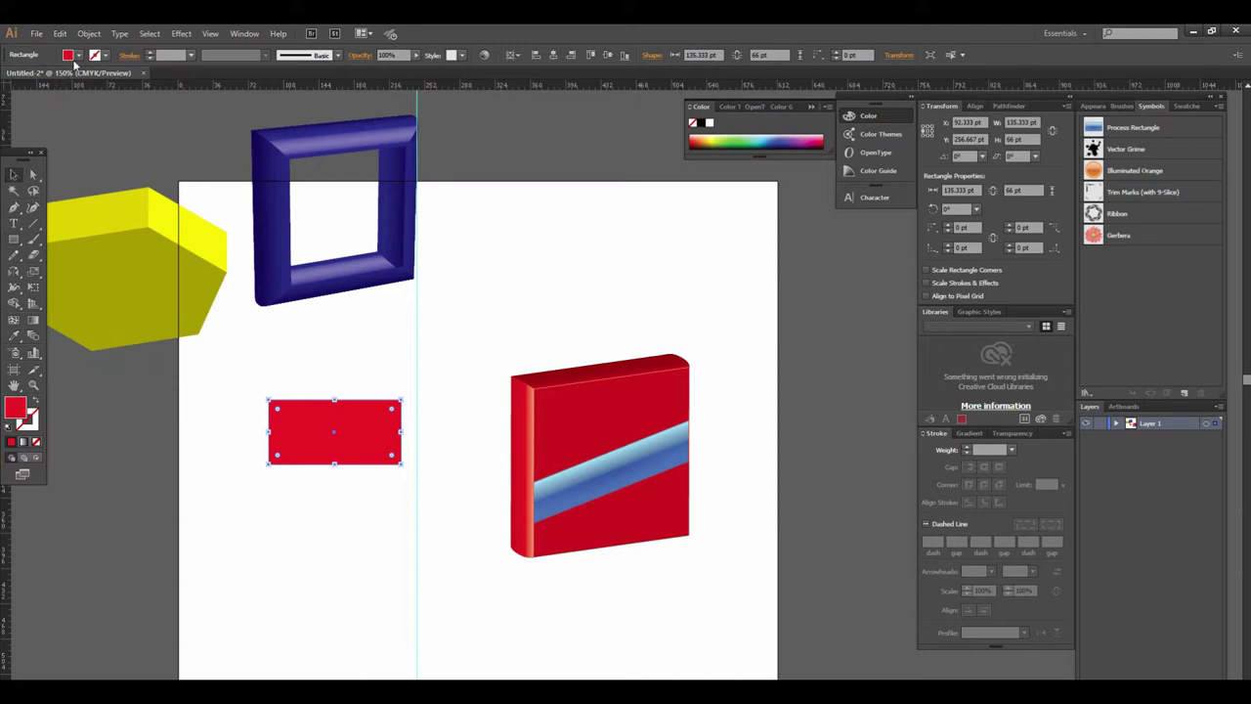
Fill the rectangle orange and save it as New Symbol
left_click(79, 57)
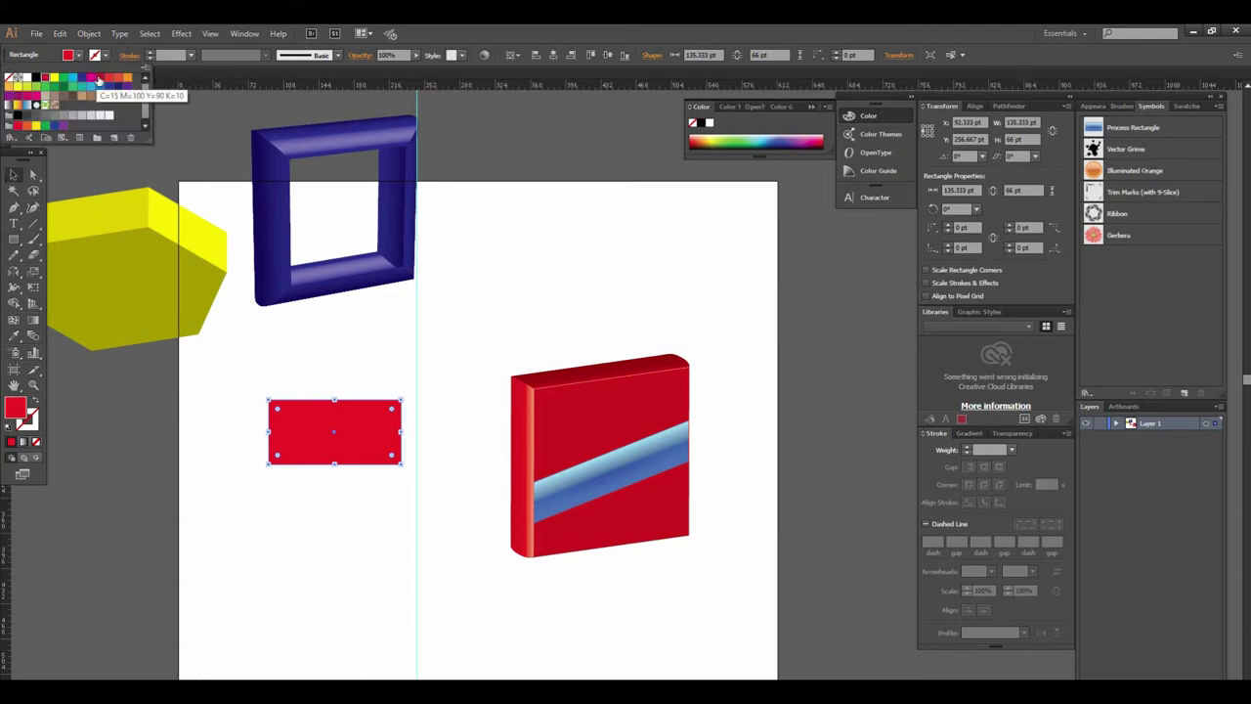
left_click(127, 77)
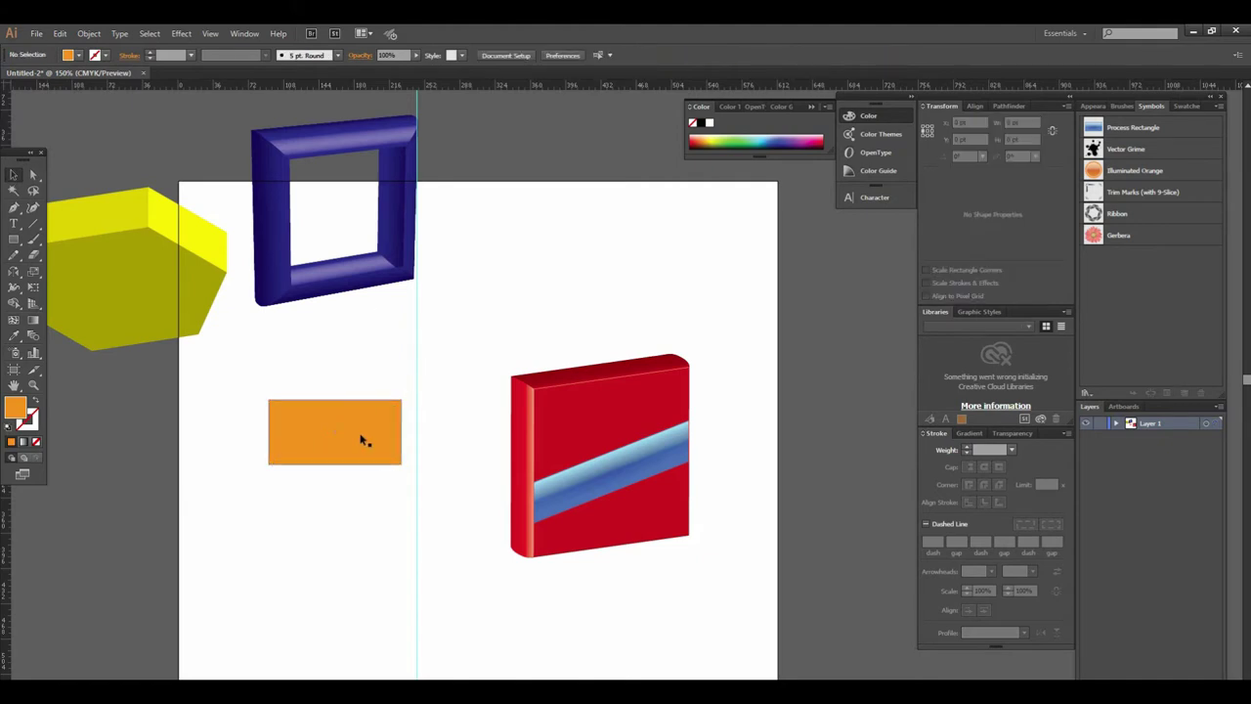
left_click(1185, 392)
left_click(626, 455)
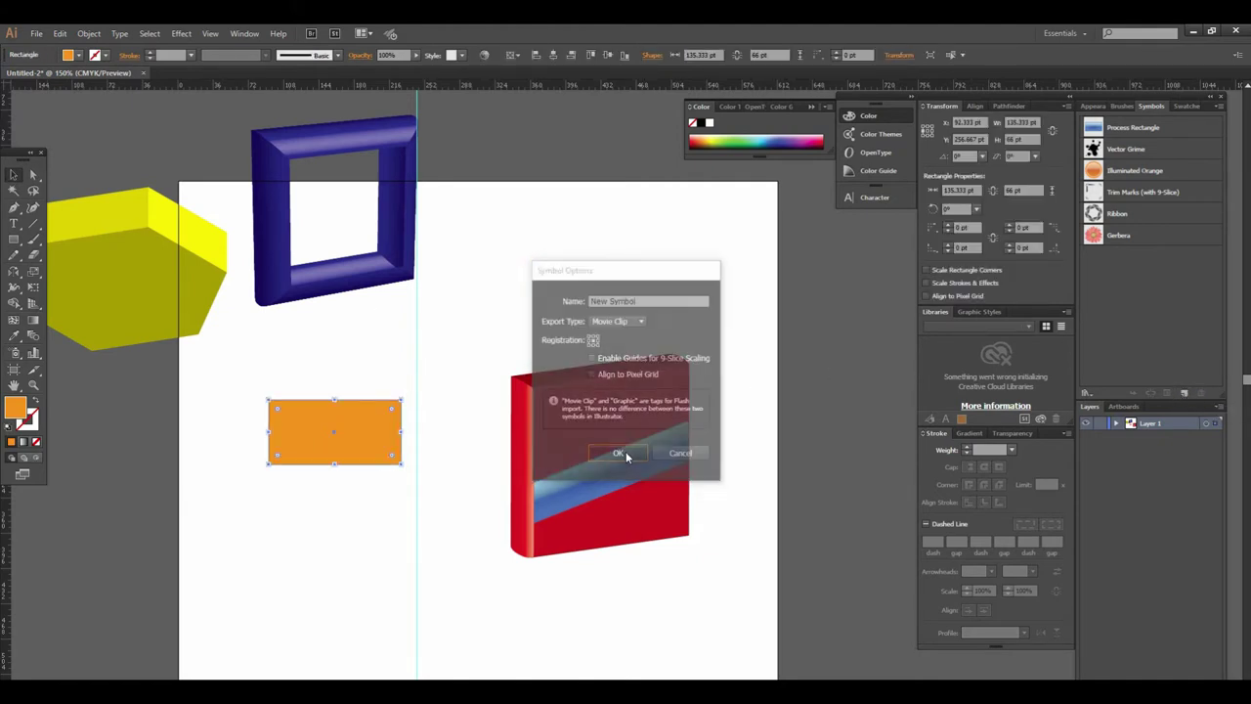
left_click(433, 190)
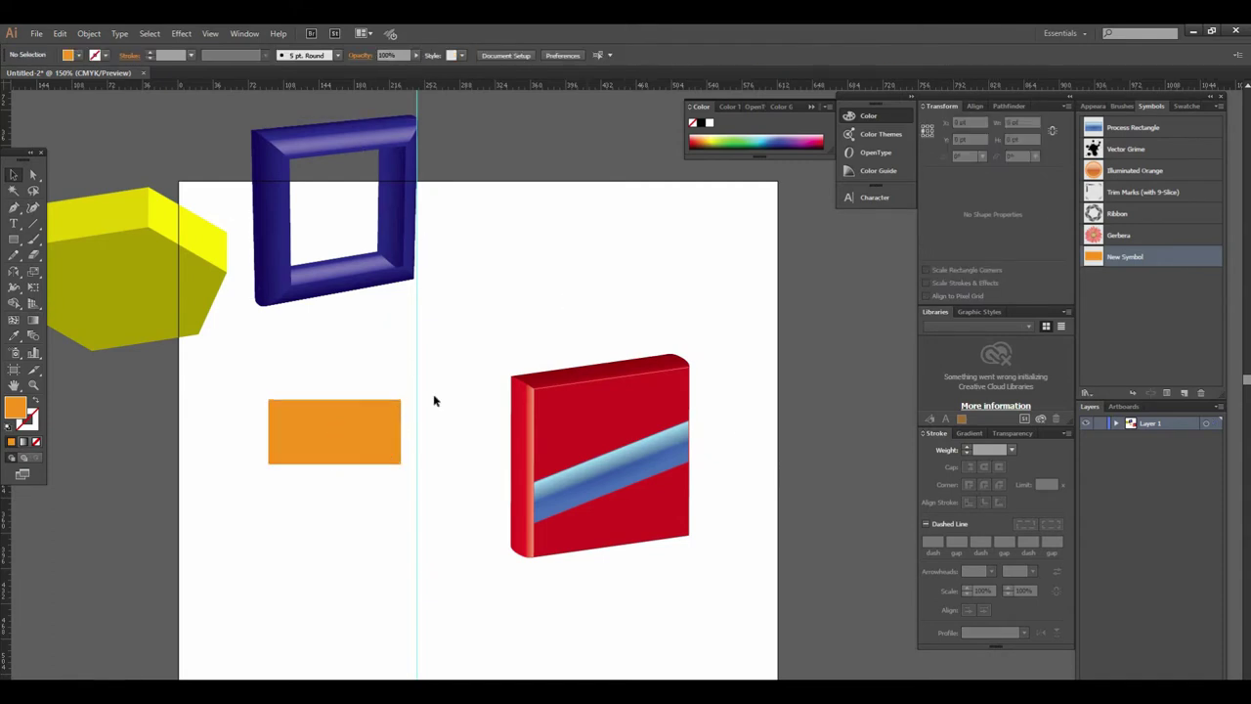
scroll(460, 264, "down", 3)
left_click(14, 241)
Draw a rectangle below the orange one and fill it green
left_click_drag(367, 460, 492, 595)
left_click(14, 174)
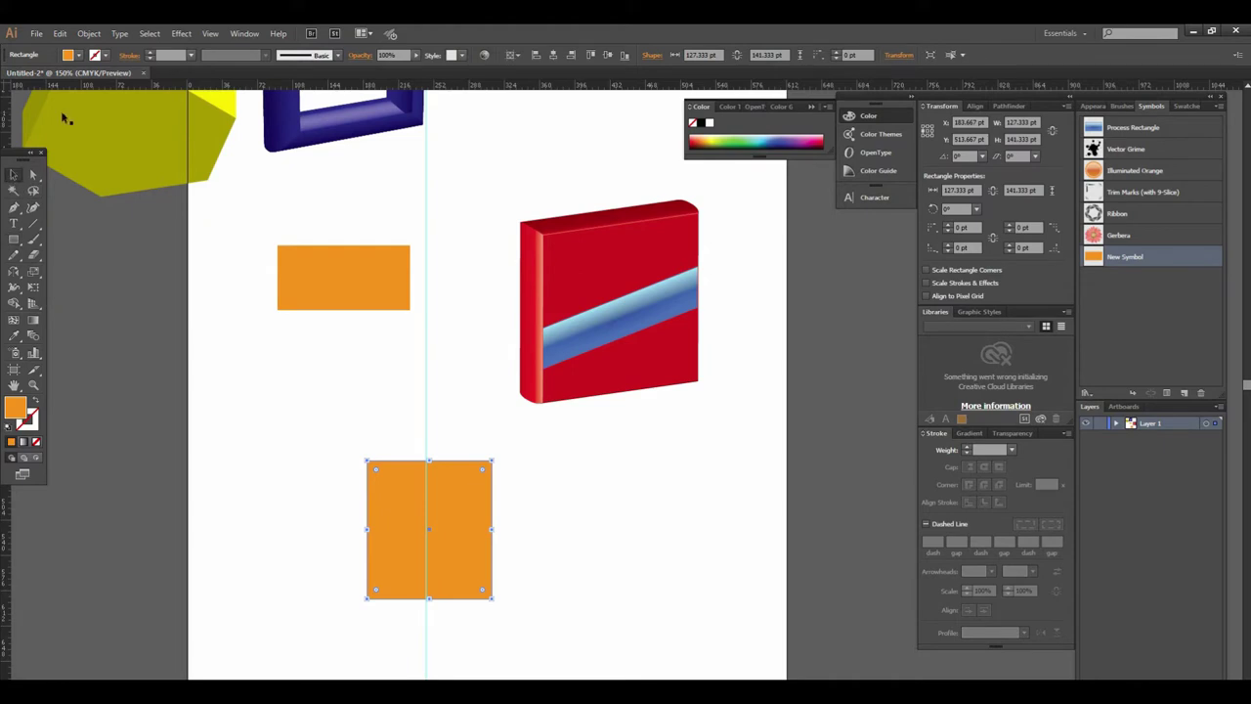
left_click(77, 55)
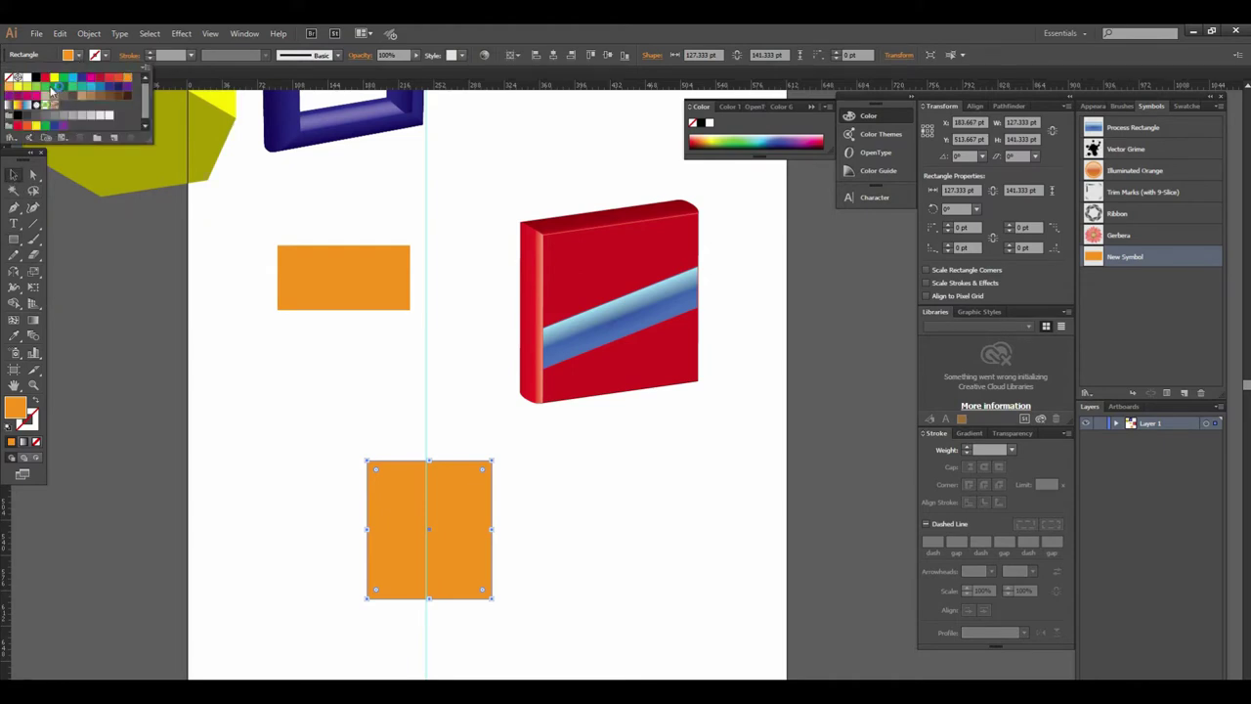
left_click(46, 87)
Open Extrude & Bevel and Map Art for the green rectangle, then cancel both dialogs
left_click(182, 34)
mouse_move(244, 108)
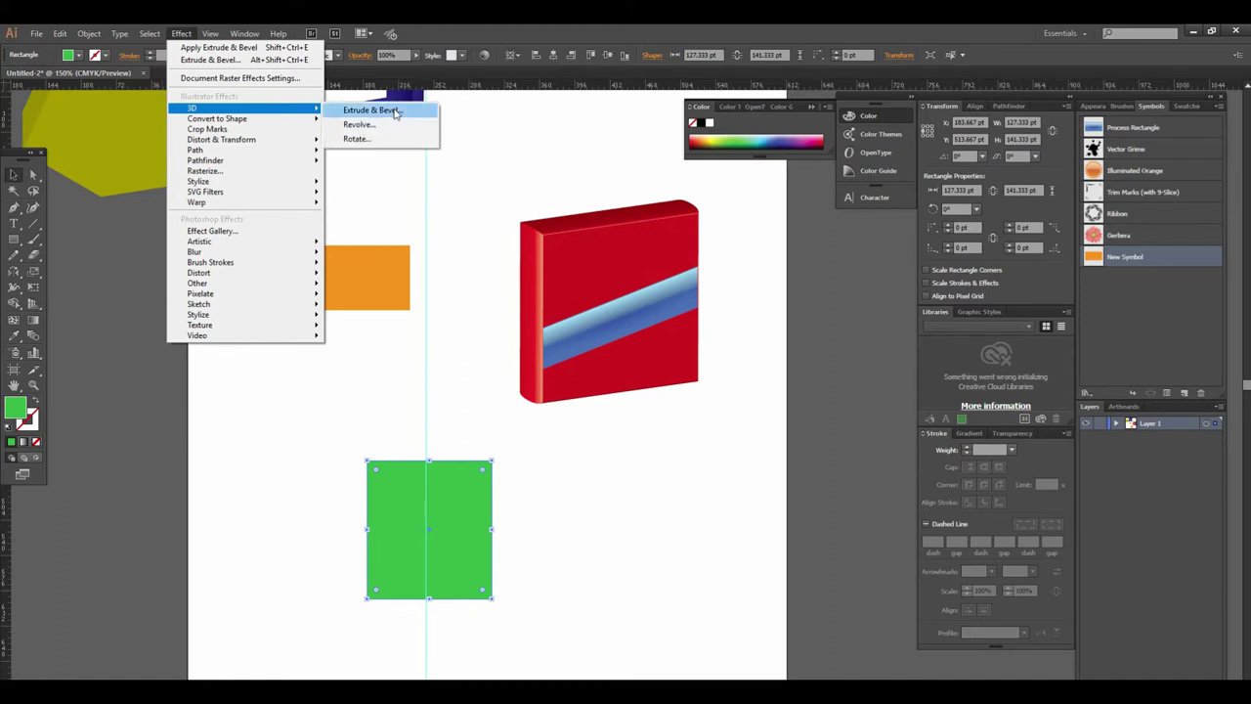
left_click(371, 111)
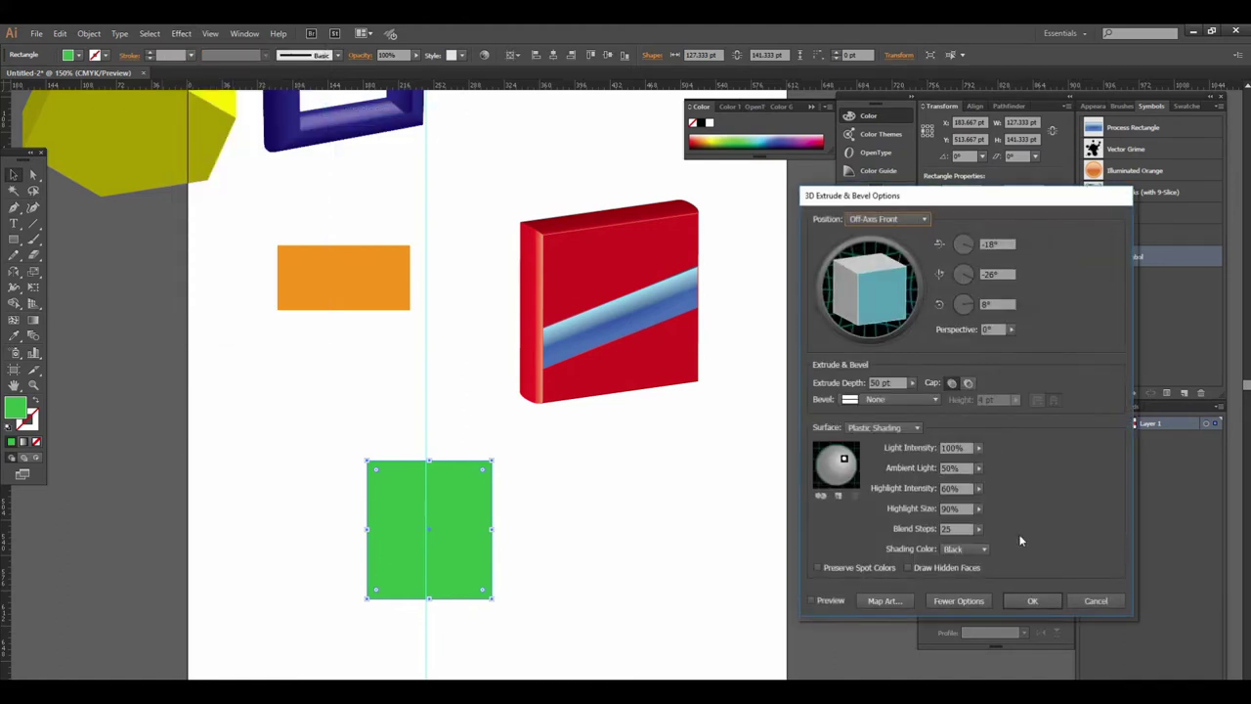
left_click(885, 601)
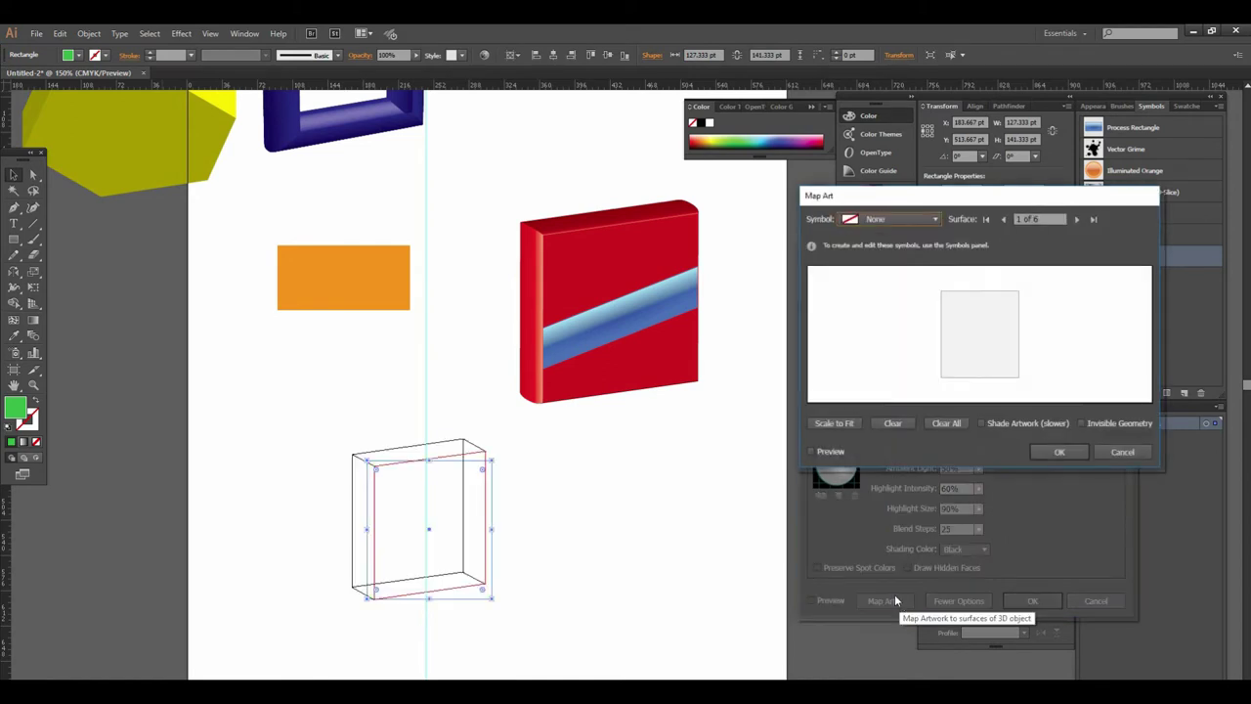
left_click(934, 219)
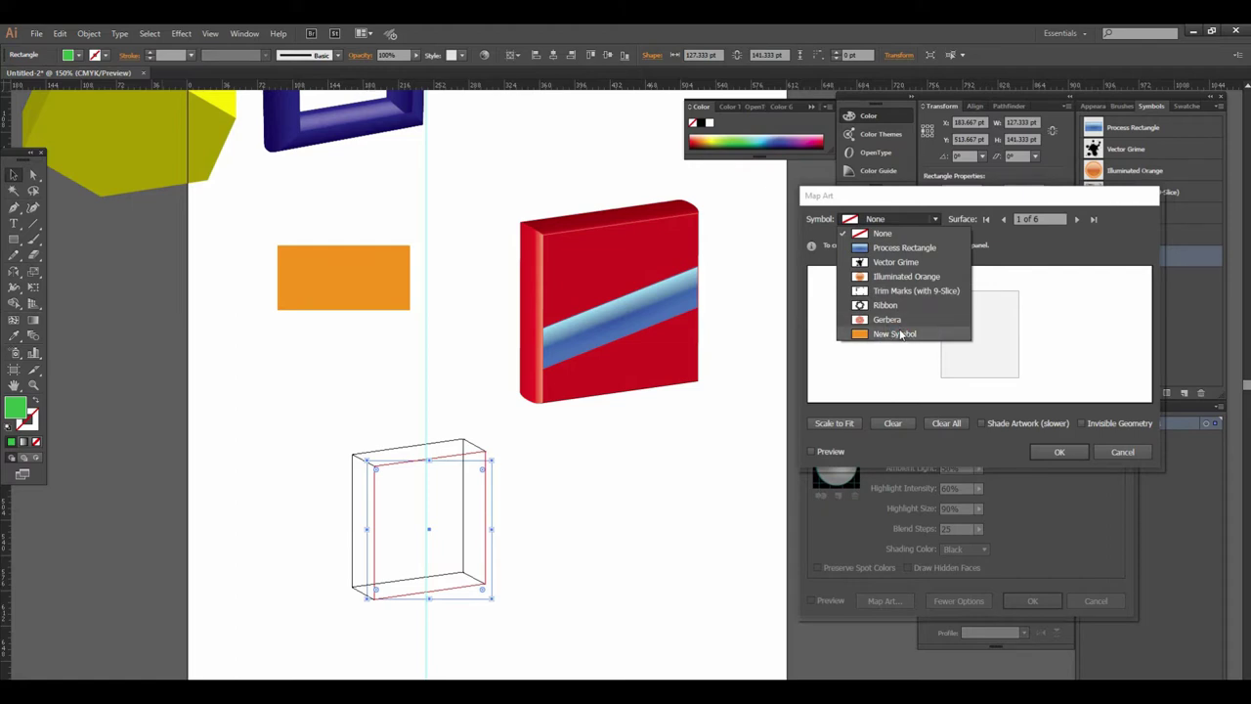
left_click(1126, 453)
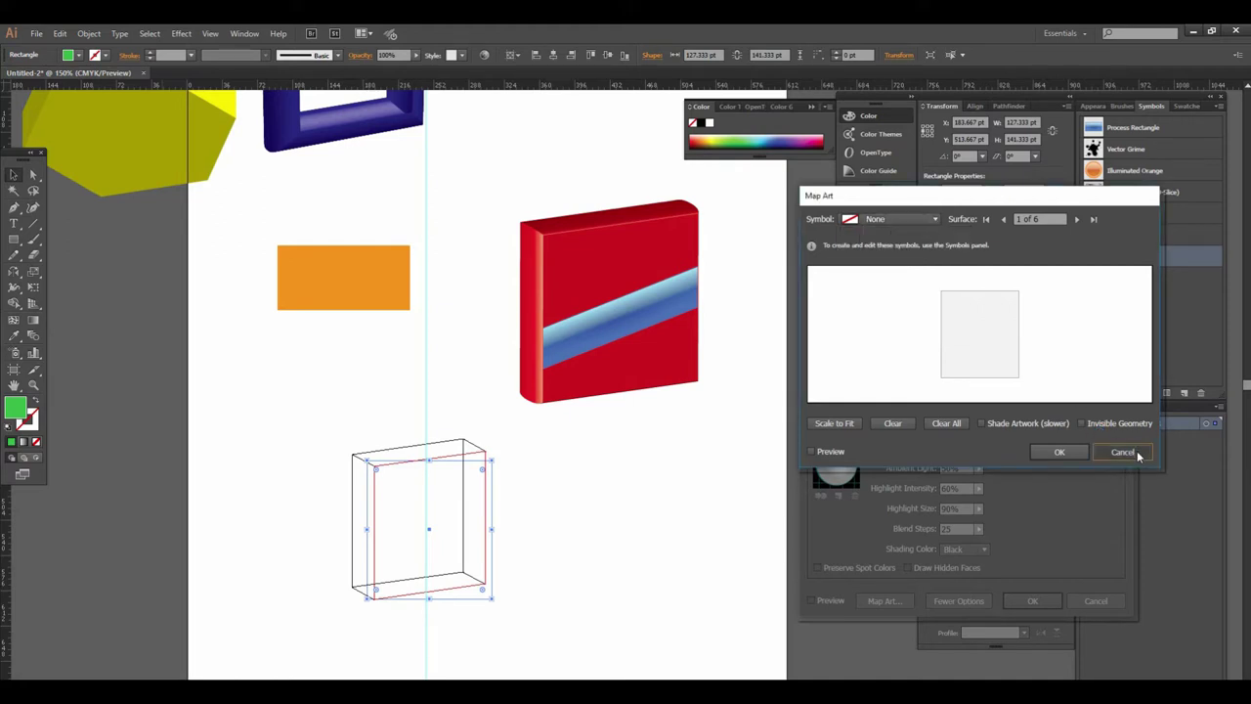
left_click(1124, 452)
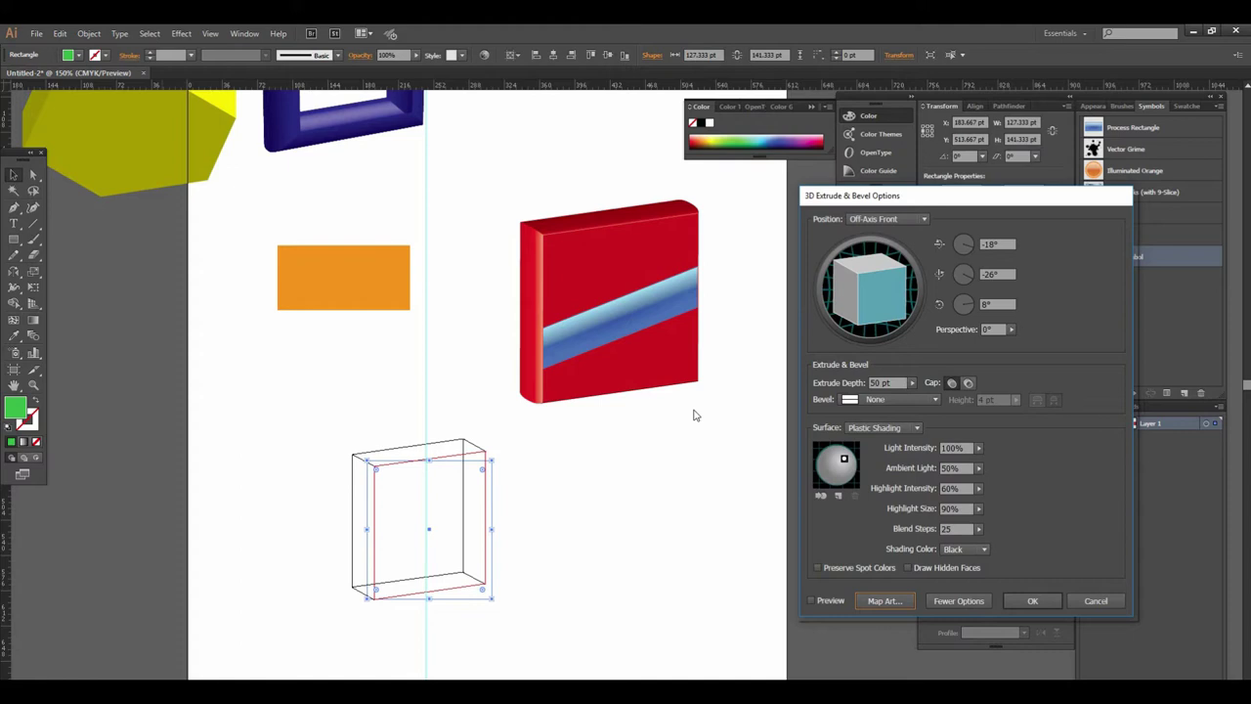
left_click(1096, 601)
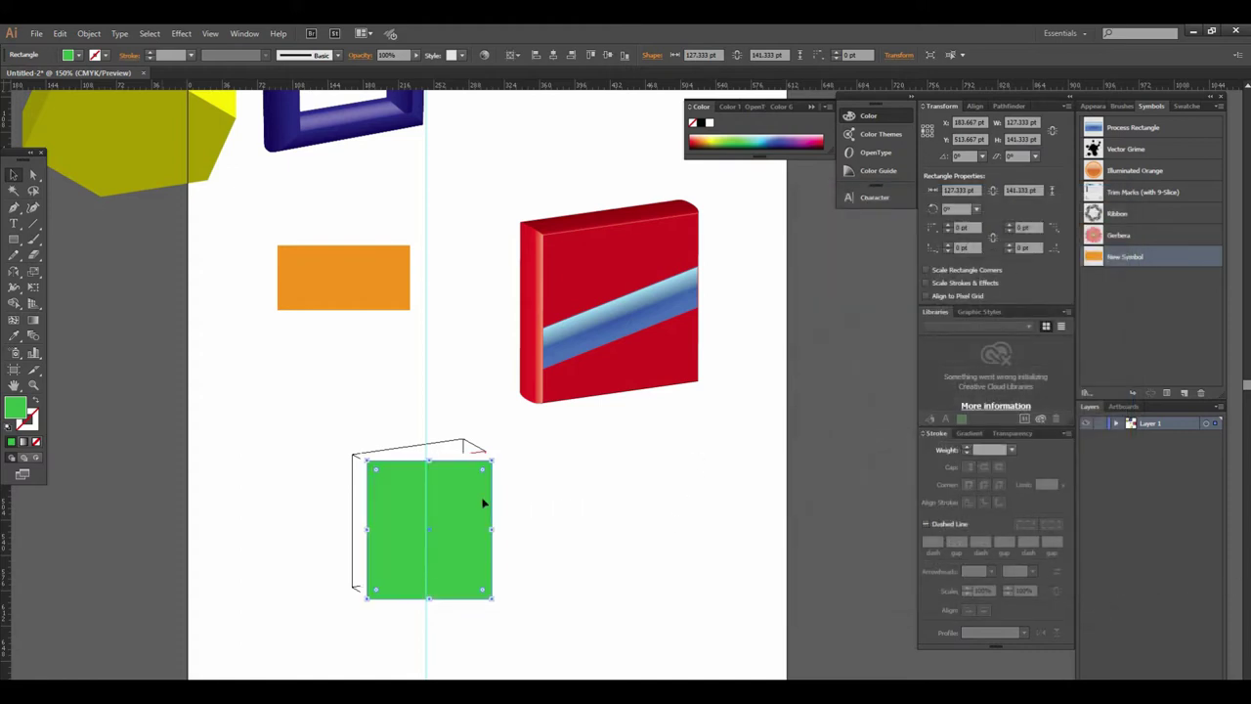
left_click(369, 449)
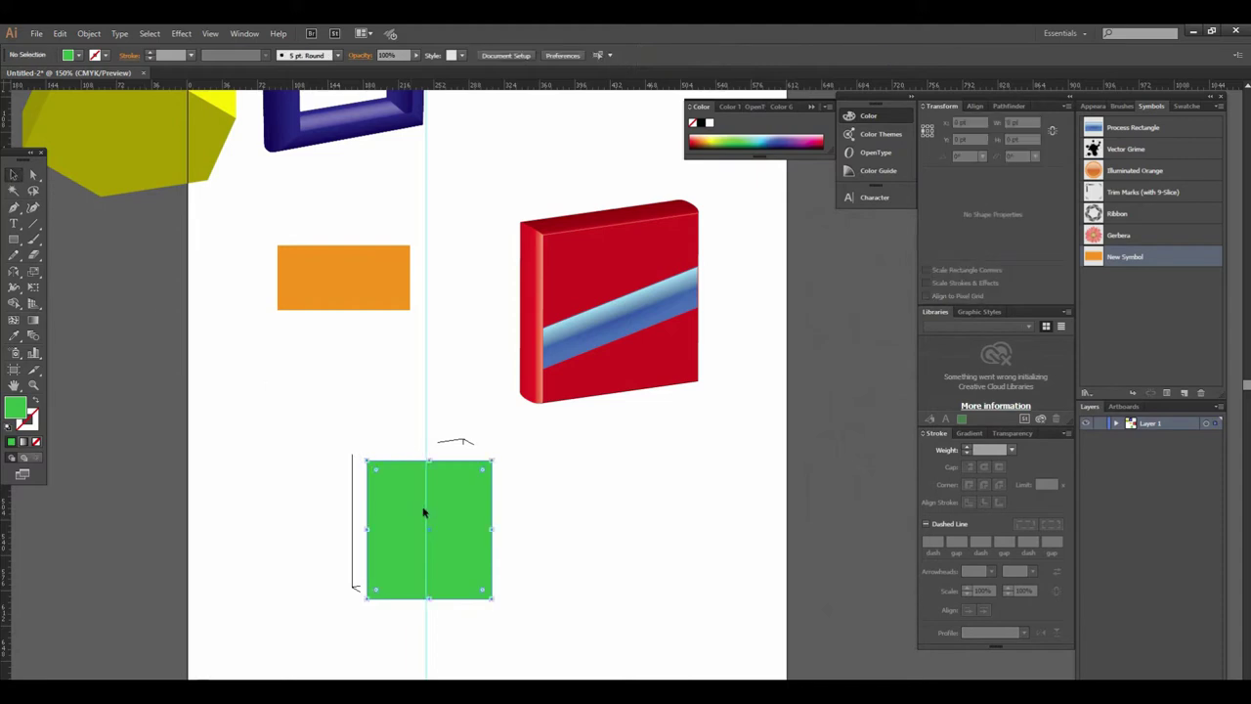
Delete the green rectangle and type 'Artistic Mentor' below the red box
key("Delete")
left_click(14, 223)
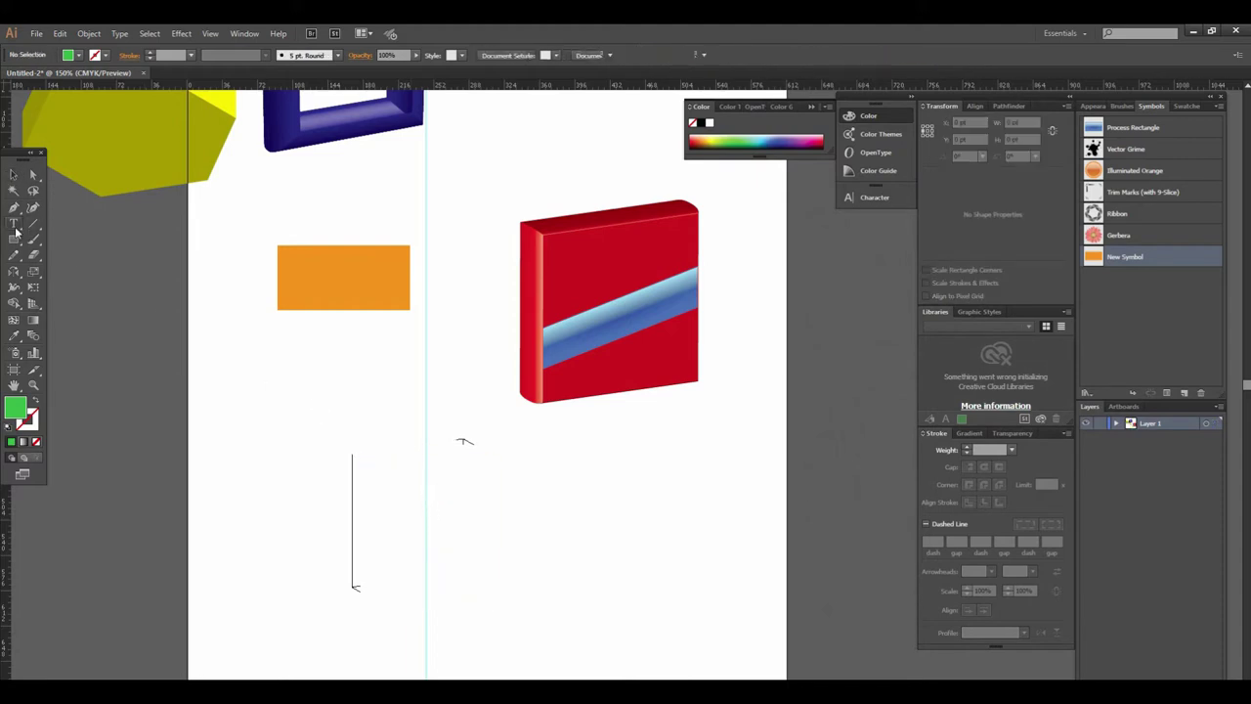
left_click(542, 526)
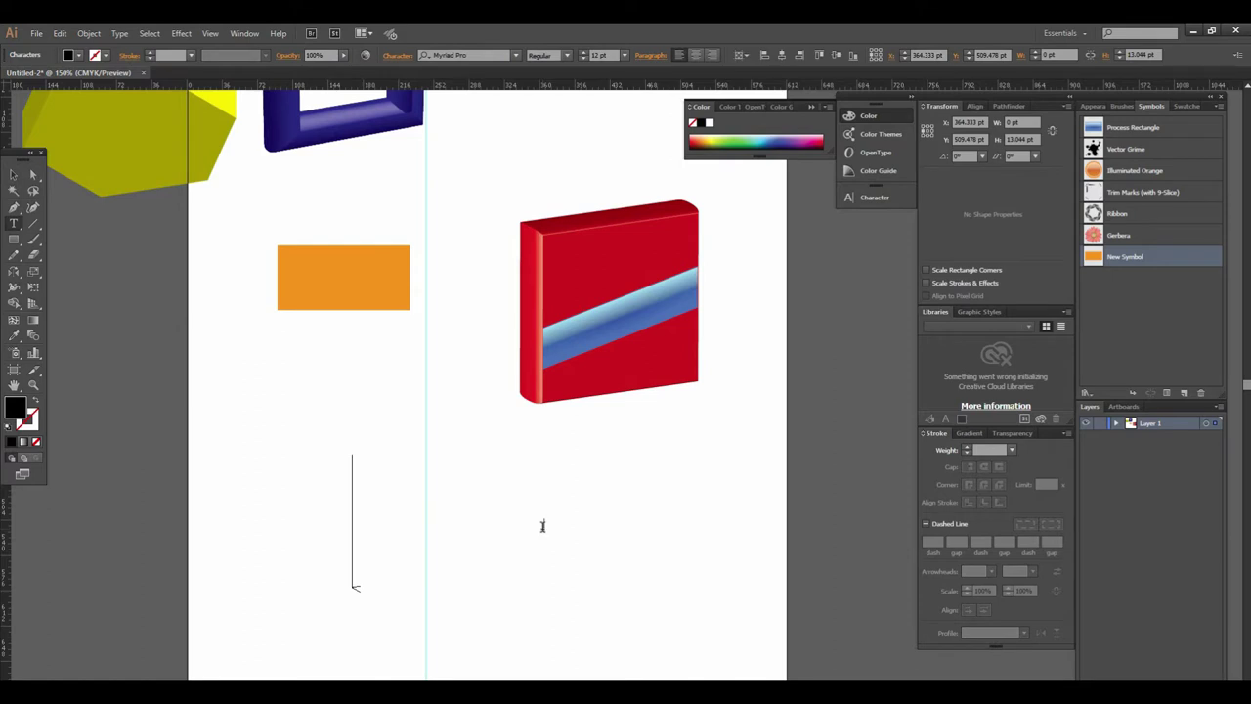
type("a")
key("BackSpace")
type("A")
type("M")
key("BackSpace")
left_click(13, 174)
Enlarge the Artistic Mentor text, make it Bold, and fill it light blue
mouse_move(619, 534)
left_mouse_down()
mouse_move(671, 559)
mouse_move(695, 546)
left_mouse_up()
left_click(566, 53)
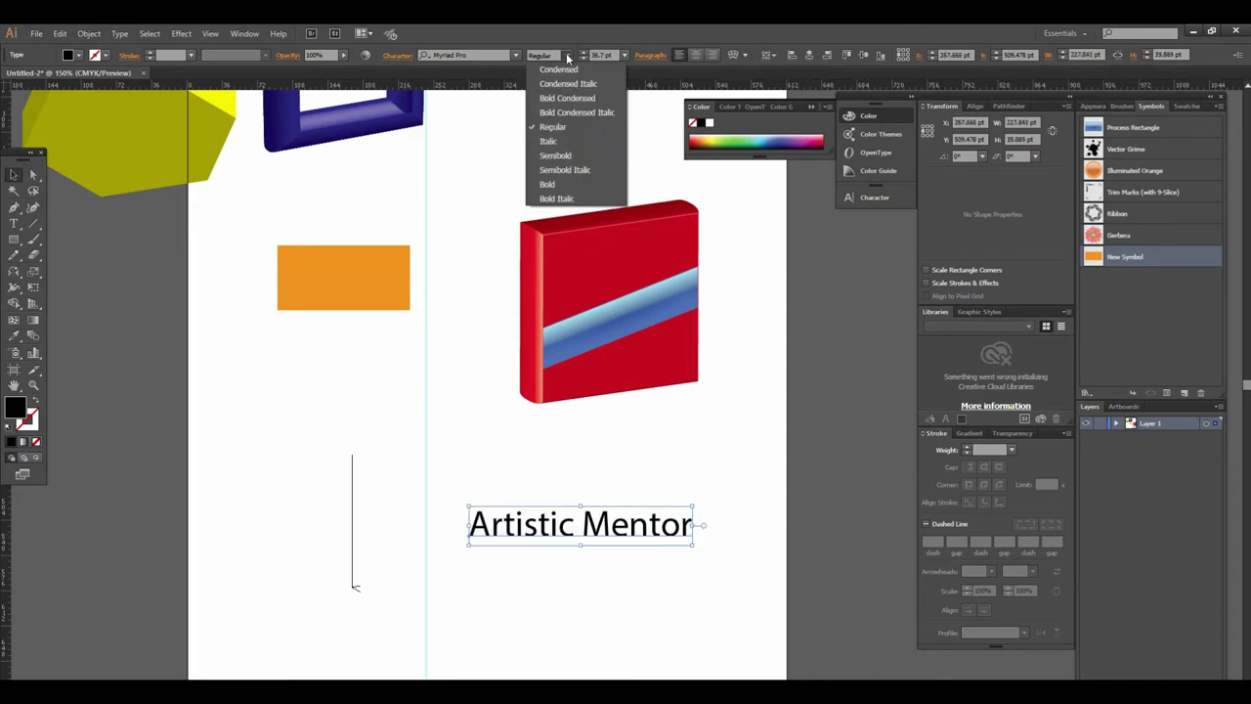
left_click(560, 180)
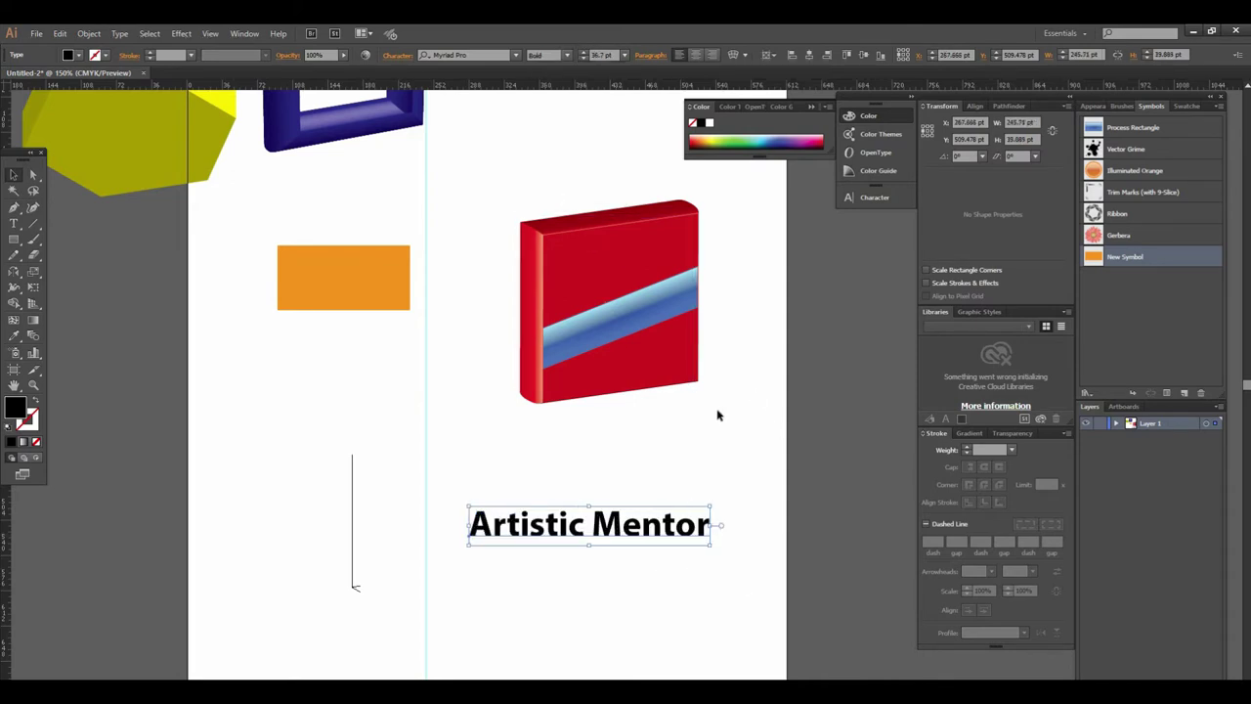
left_click(76, 55)
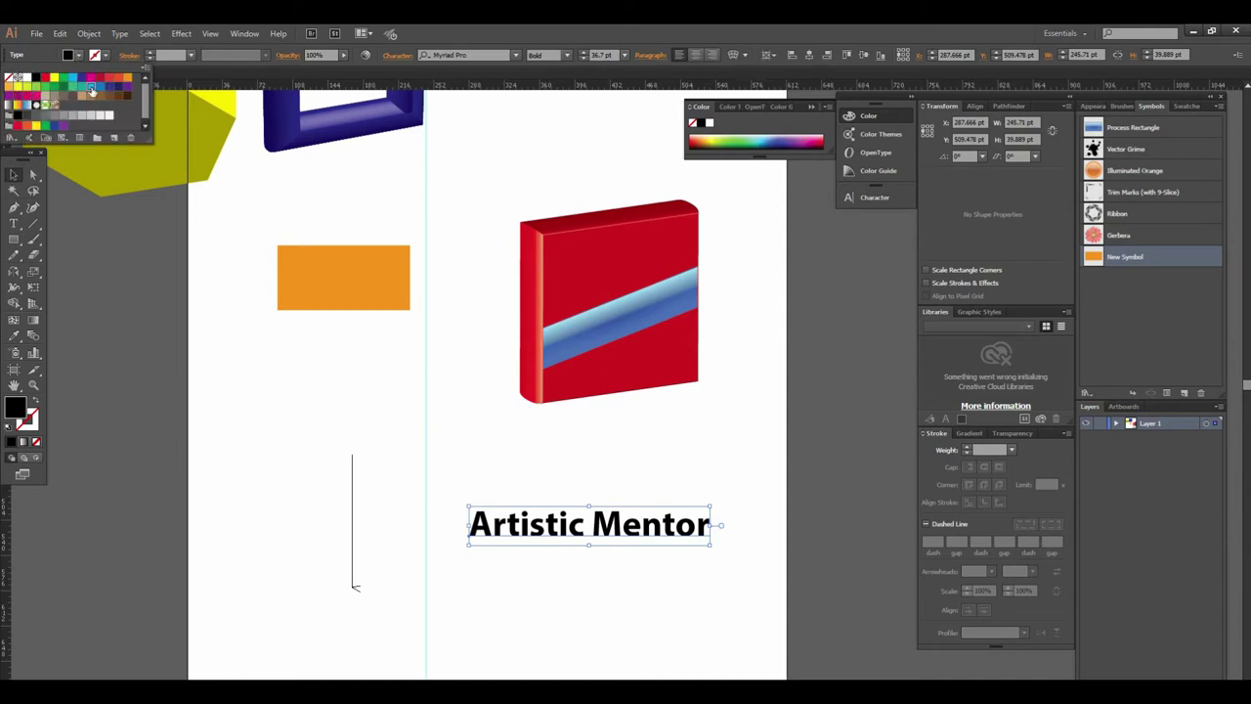
left_click(91, 89)
key("Escape")
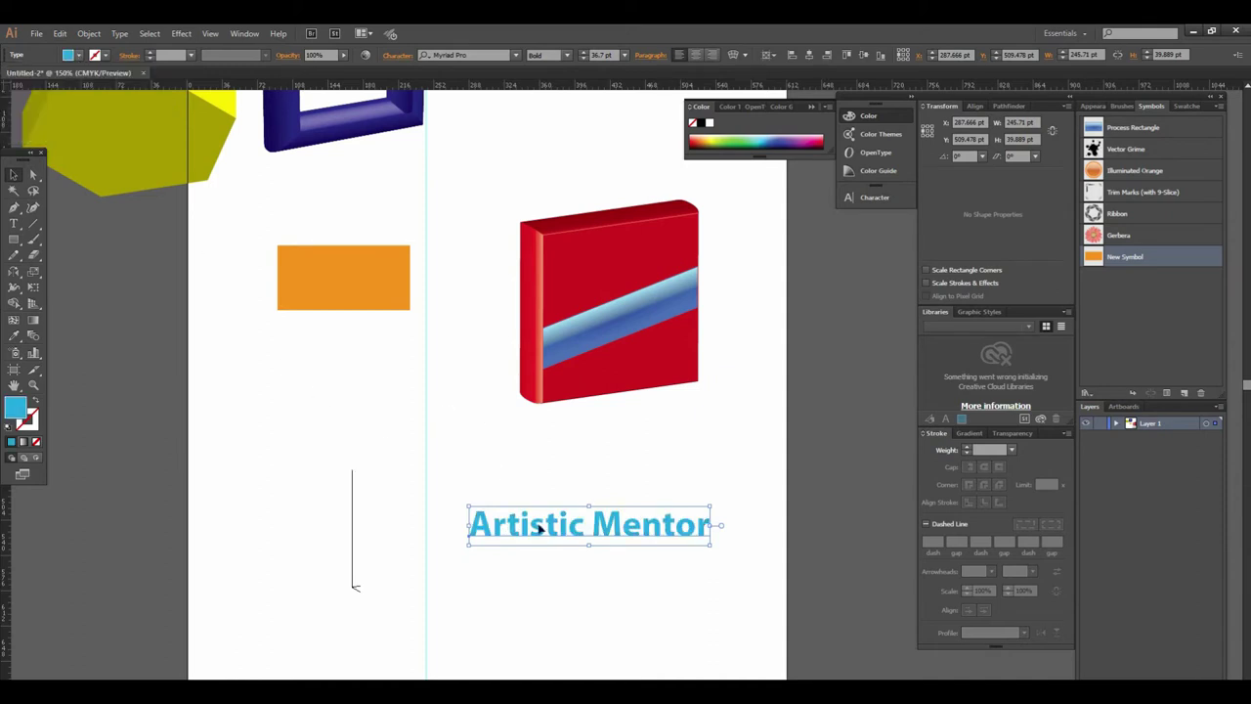
key("ctrl+equal")
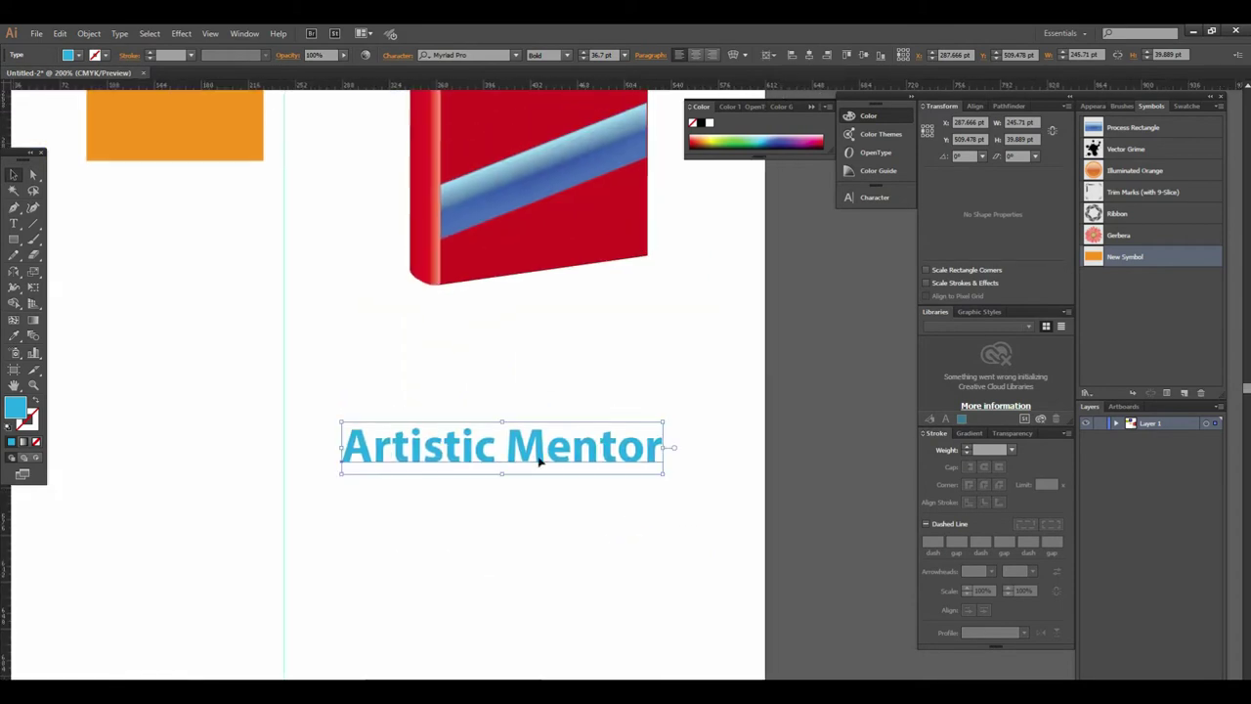
Preview an Extrude & Bevel on the text, trying a 45 pt extrusion depth
left_click(182, 33)
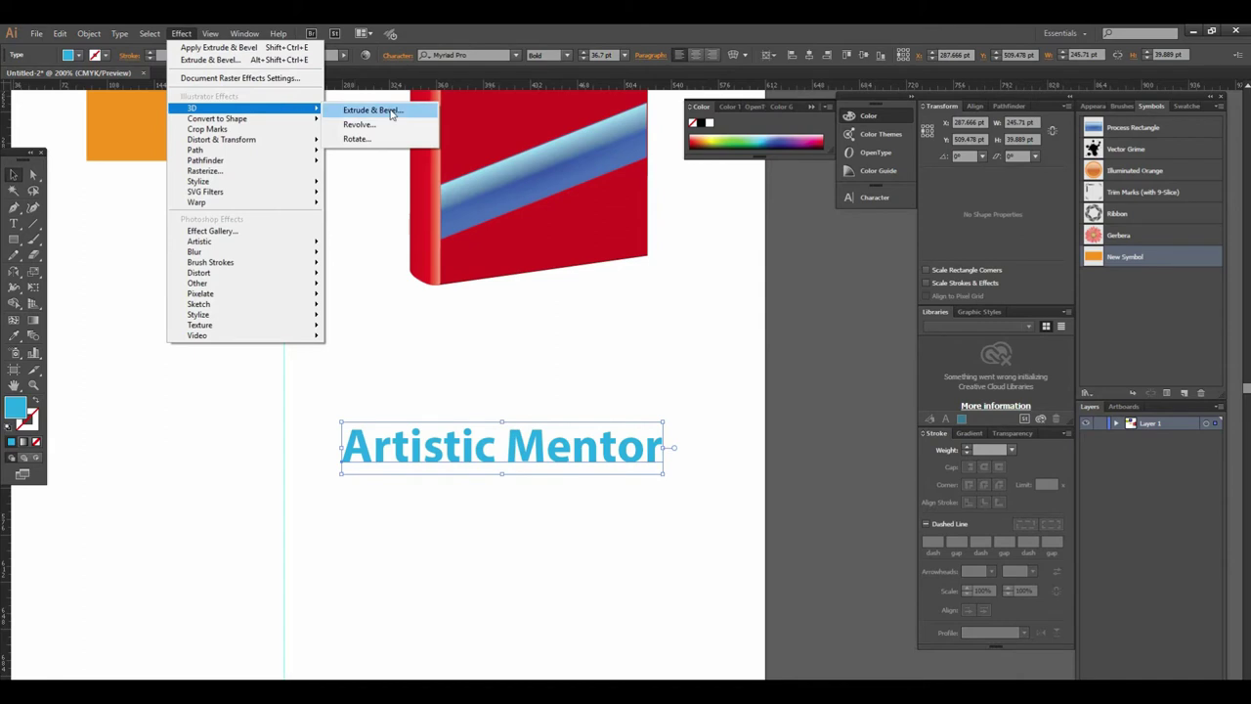
left_click(391, 110)
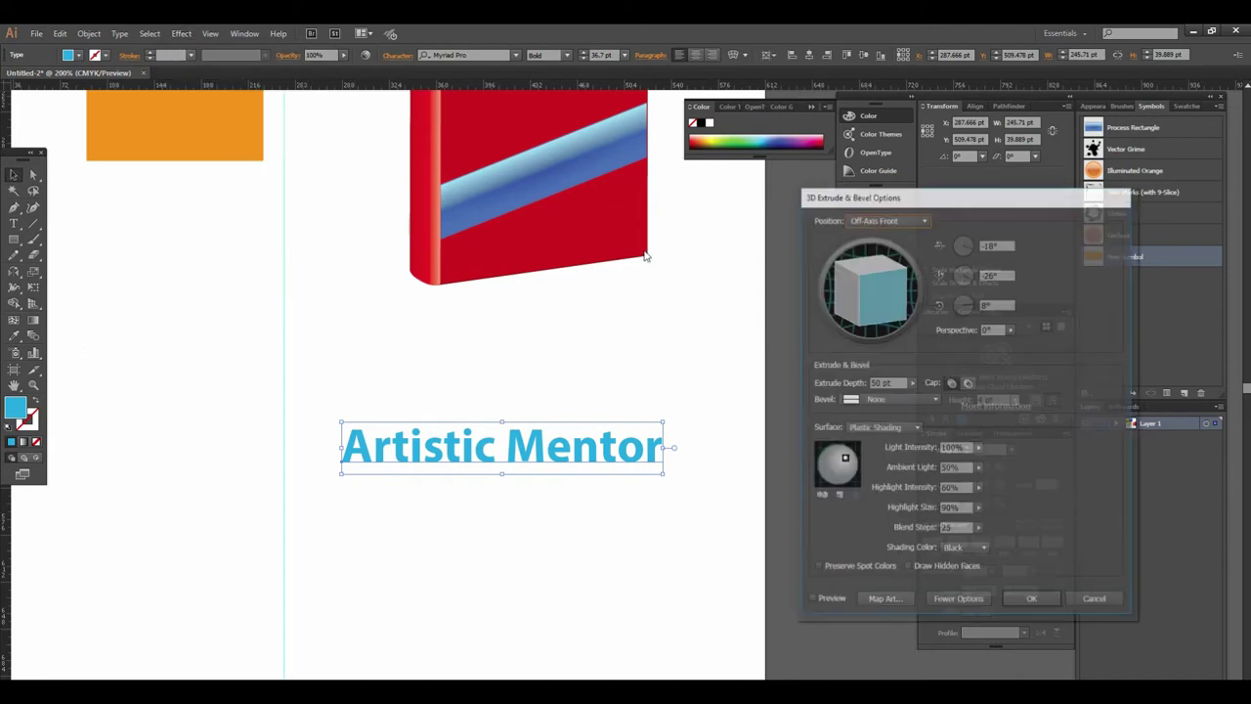
left_click(810, 601)
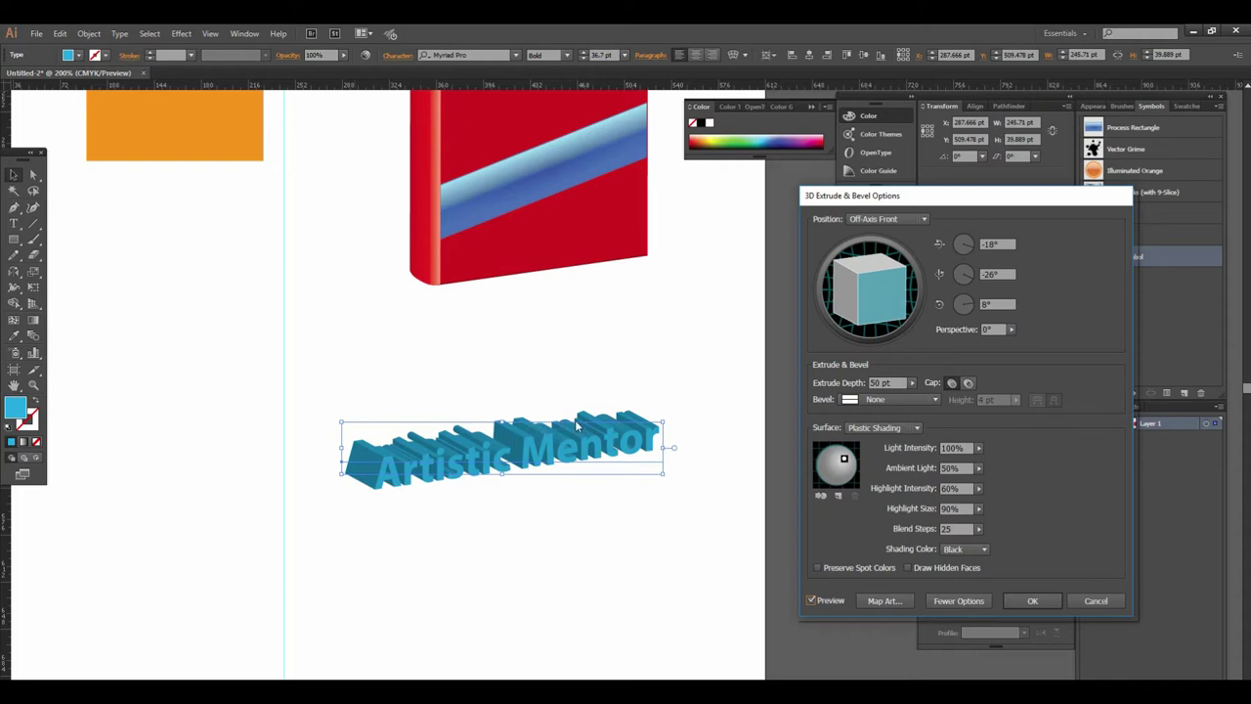
left_click(912, 382)
left_click_drag(881, 399, 848, 400)
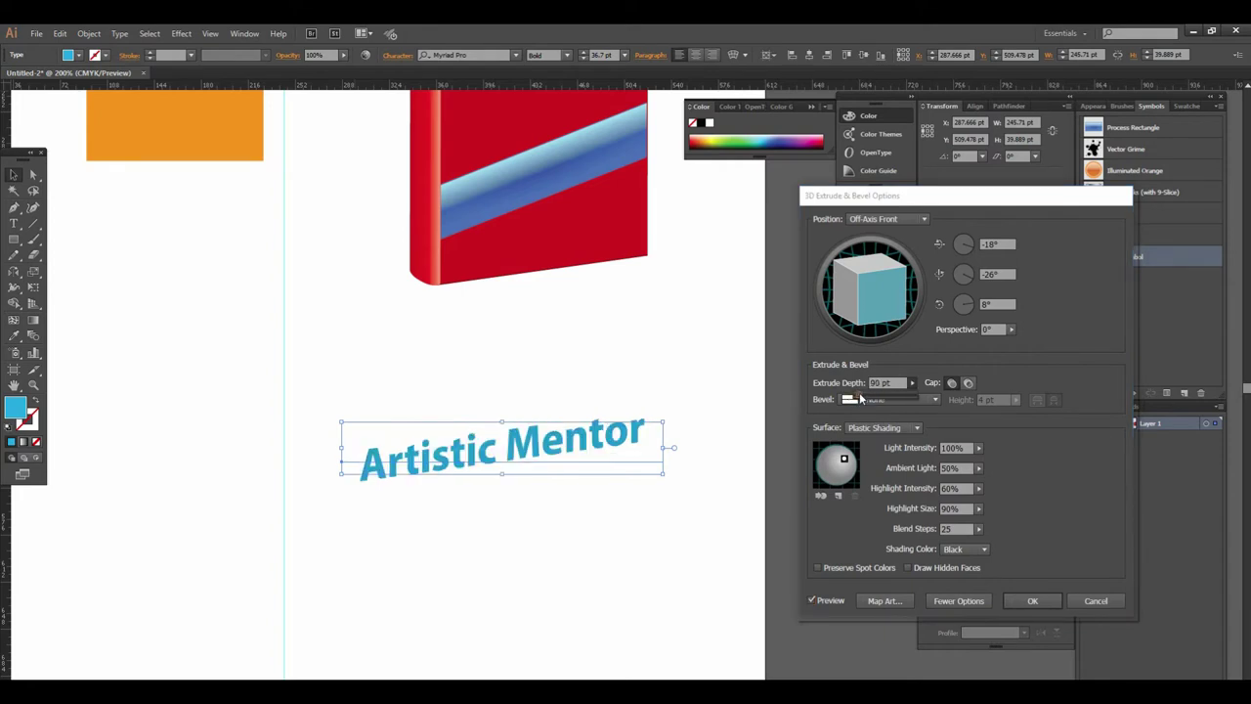
type("45")
key("Tab")
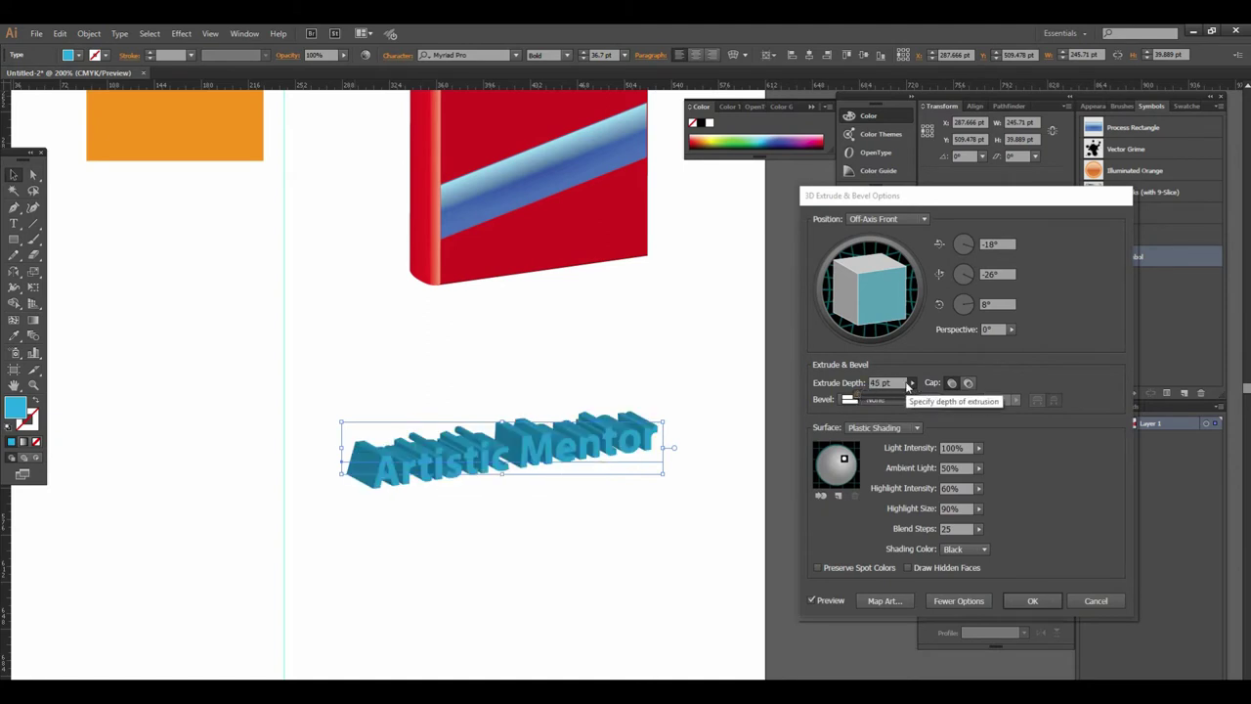
Set the extrusion depth to 10 pt and reposition the light source
left_click(896, 382)
type("10")
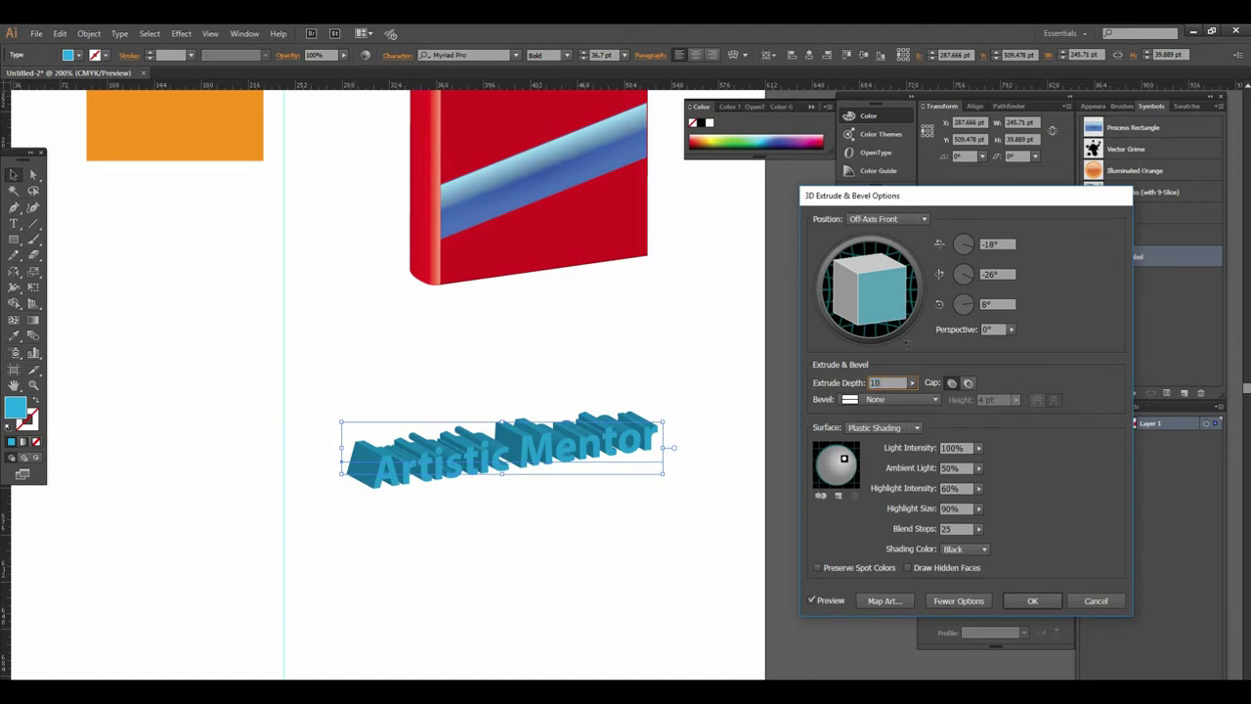
left_click(916, 387)
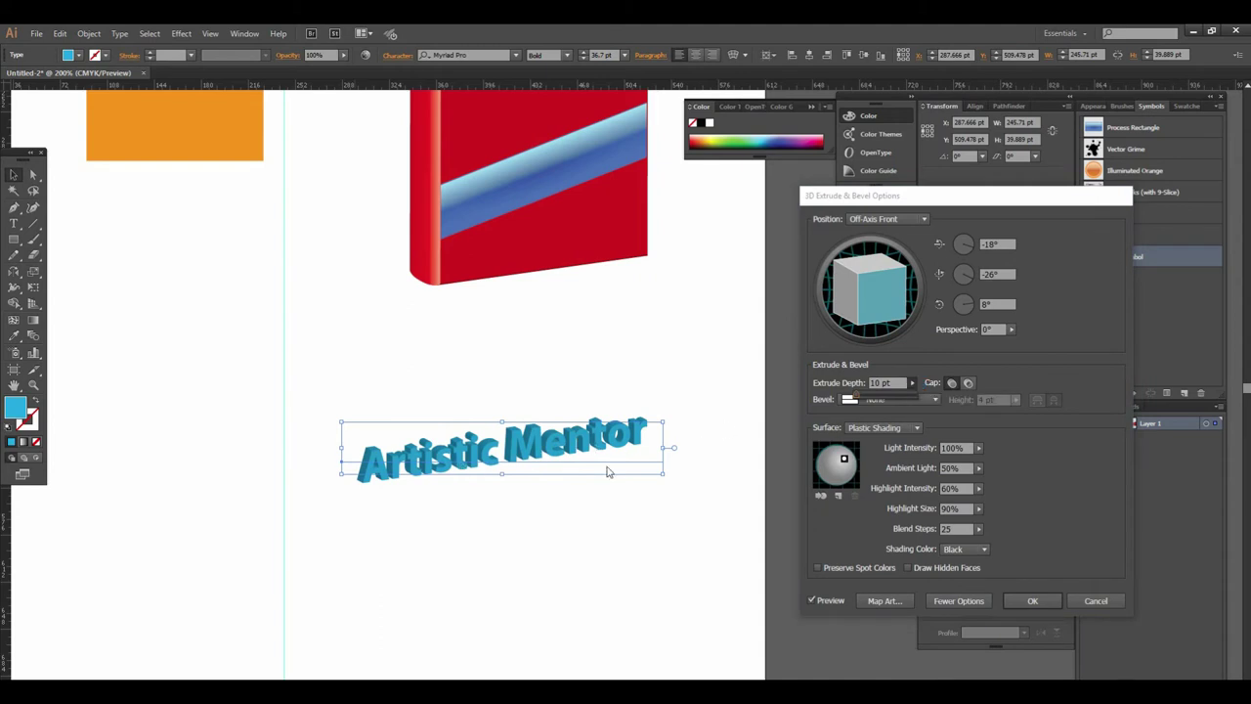
left_click_drag(844, 458, 837, 466)
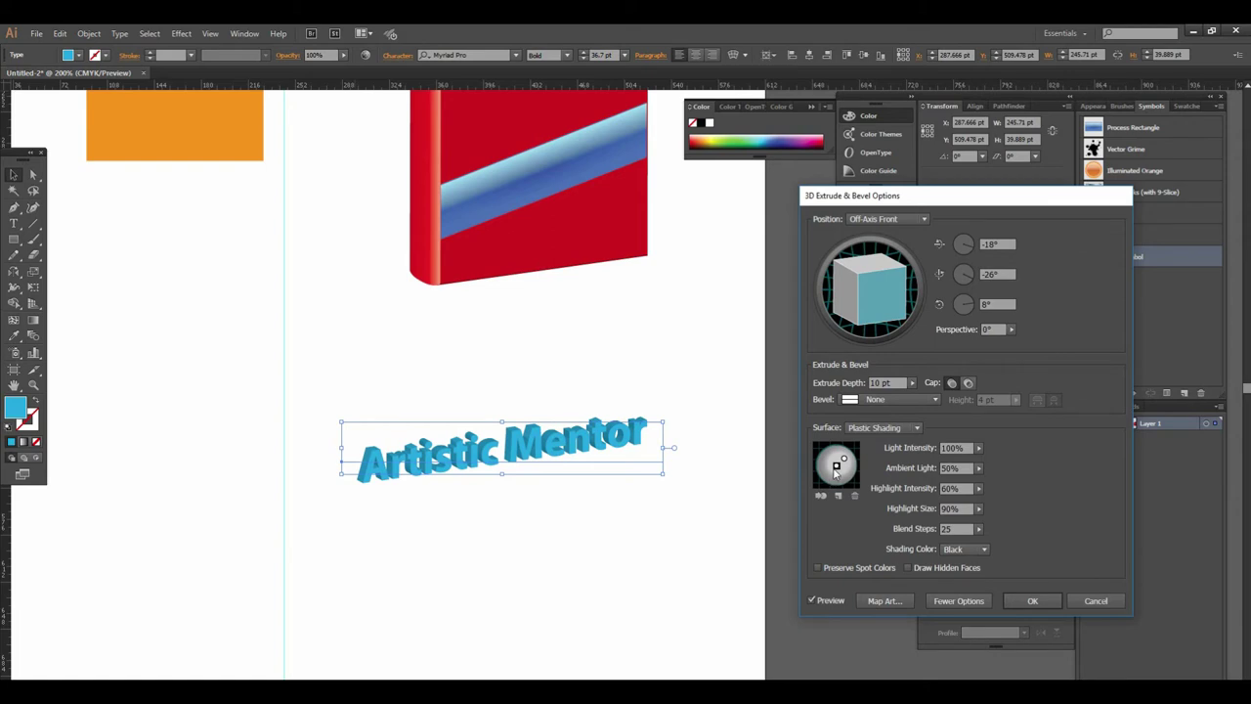
mouse_move(836, 466)
left_mouse_down()
mouse_move(833, 479)
mouse_move(847, 455)
left_mouse_up()
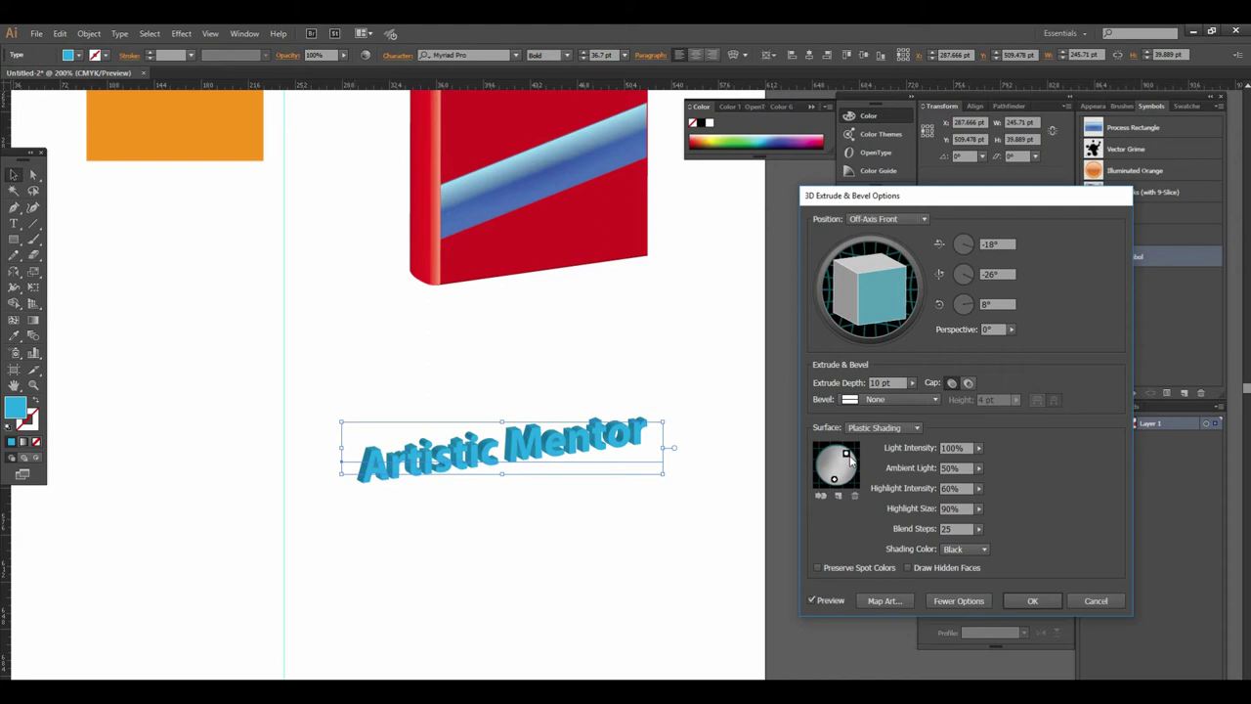
Preview the Artistic Mentor text in Isometric Left, Isometric Top, Off-Axis Left and Off-Axis Back positions
left_click(892, 219)
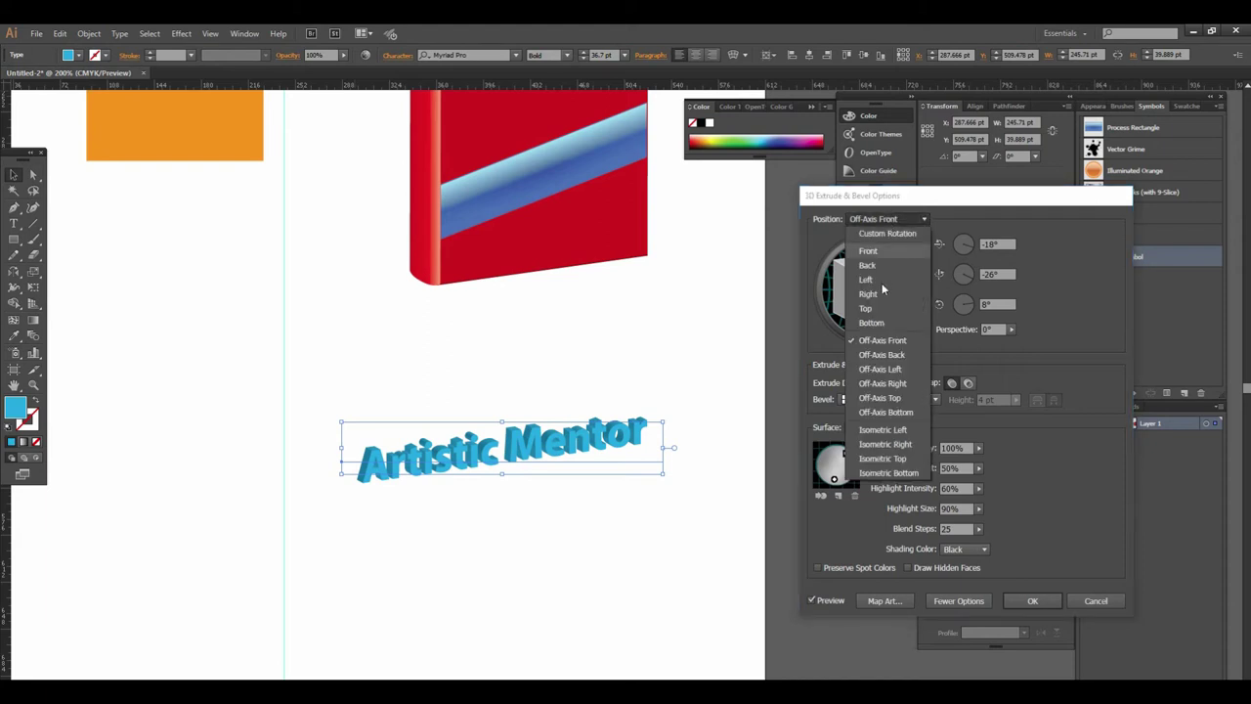
left_click(883, 429)
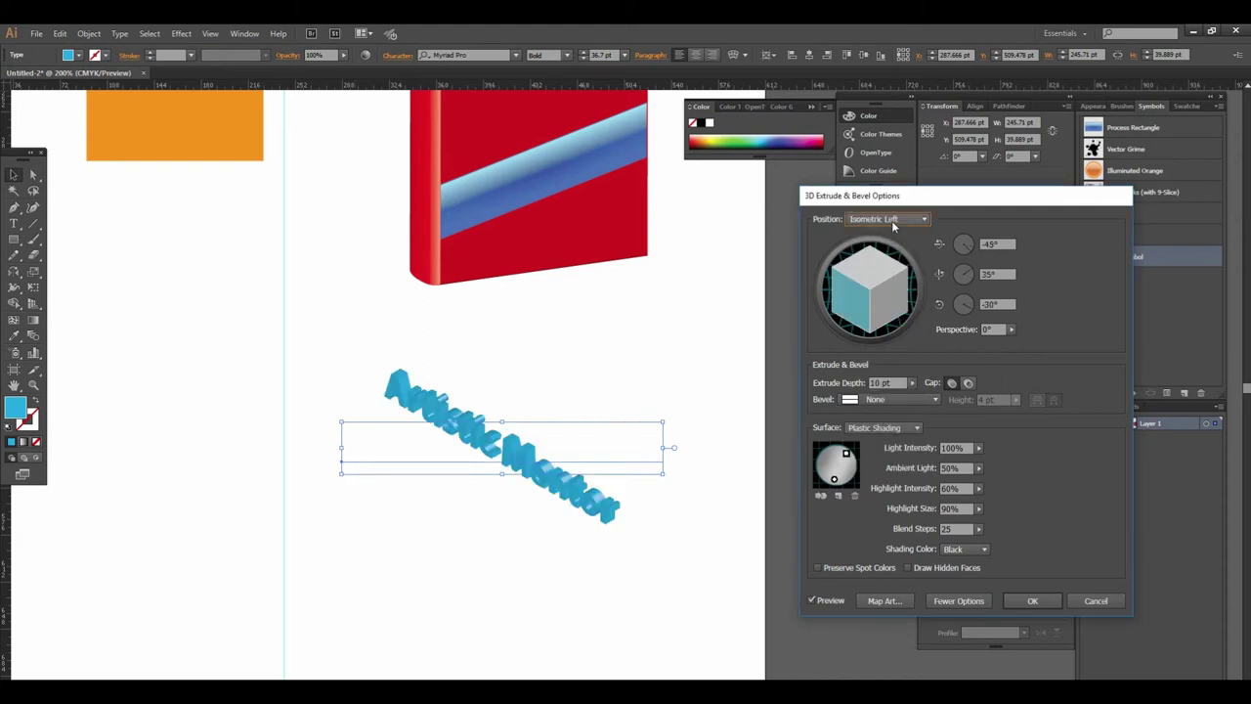
left_click(891, 219)
left_click(898, 459)
left_click(886, 223)
left_click(889, 370)
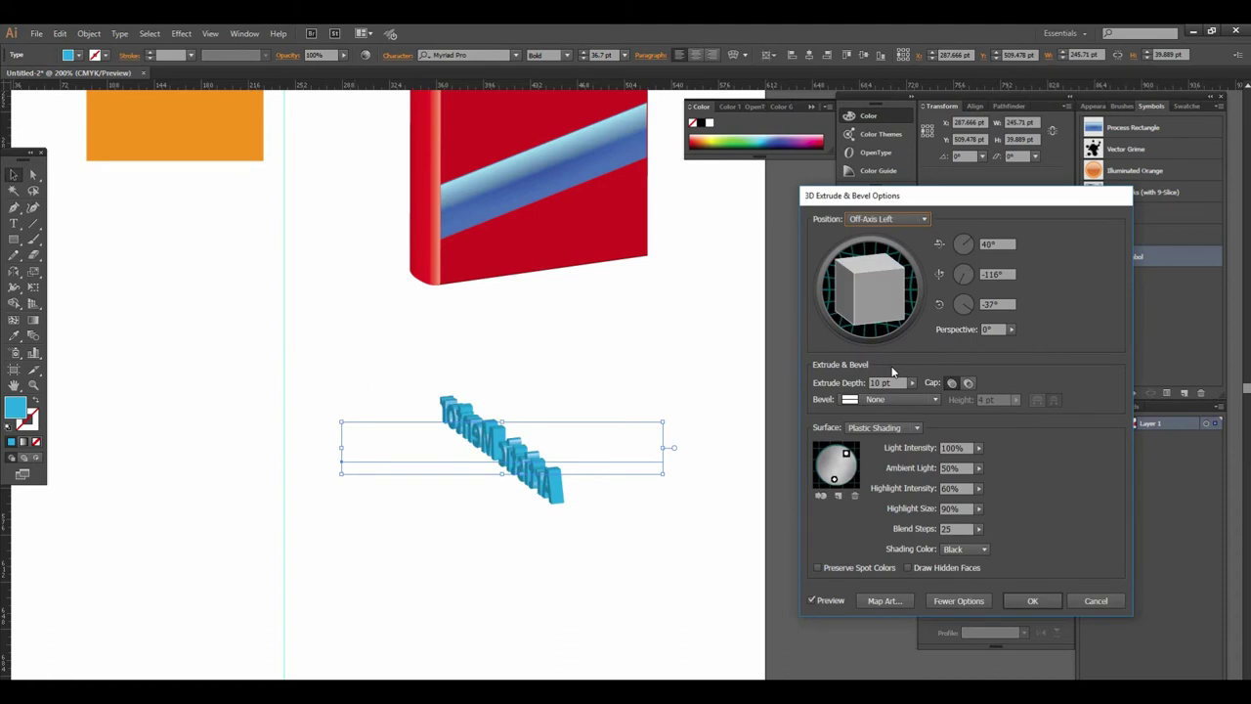
left_click(886, 223)
left_click(880, 356)
Try Front and Off-Axis Back, settle on Isometric Left, and cancel Map Art without mapping
left_click(885, 219)
left_click(873, 253)
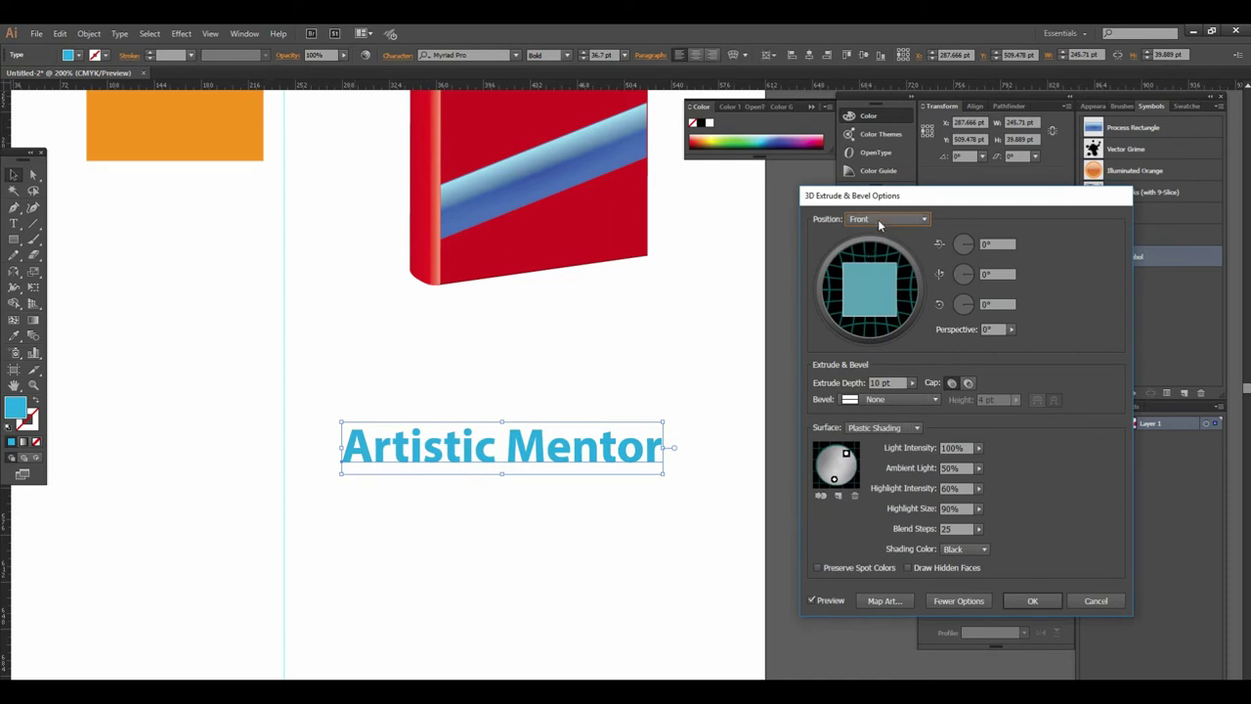
left_click(884, 223)
left_click(883, 353)
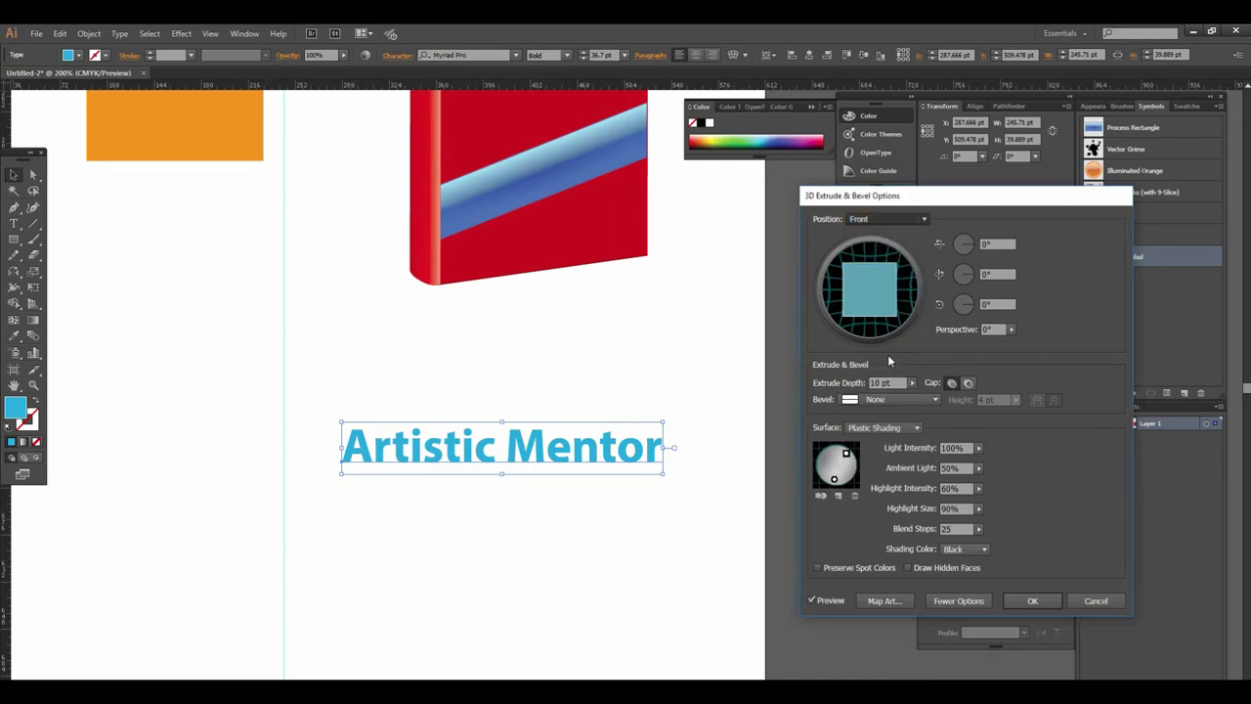
left_click(872, 220)
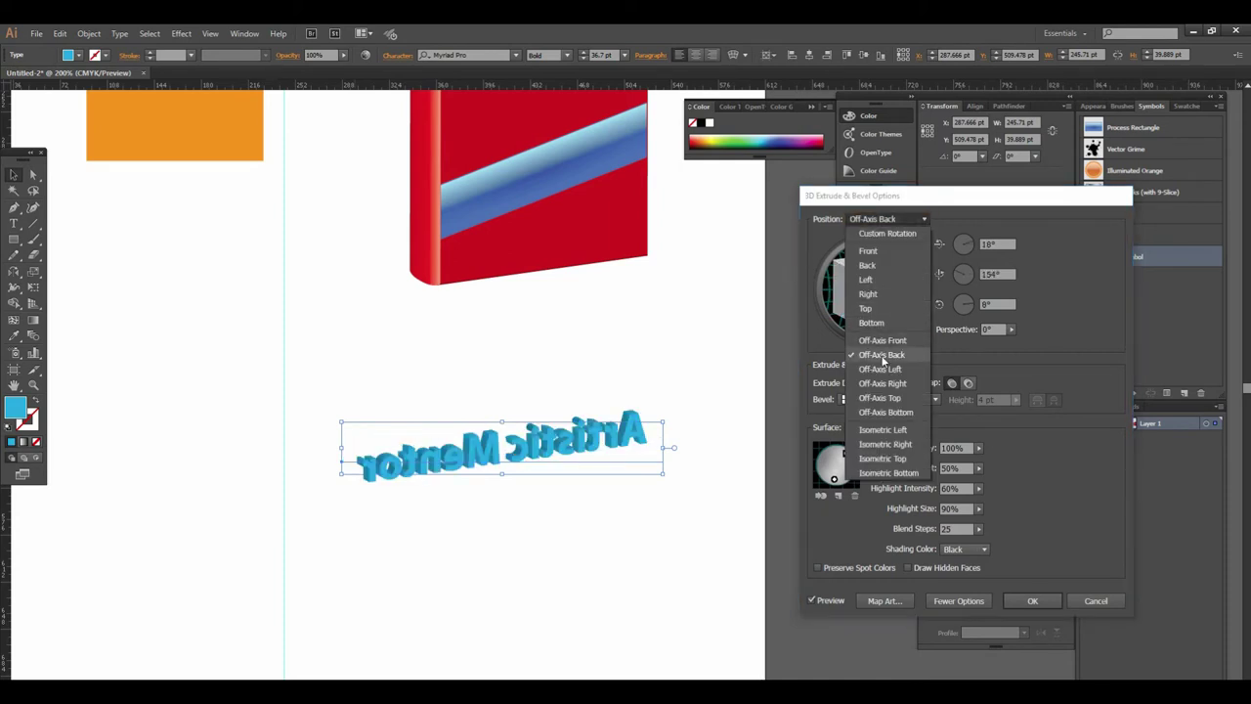
left_click(888, 436)
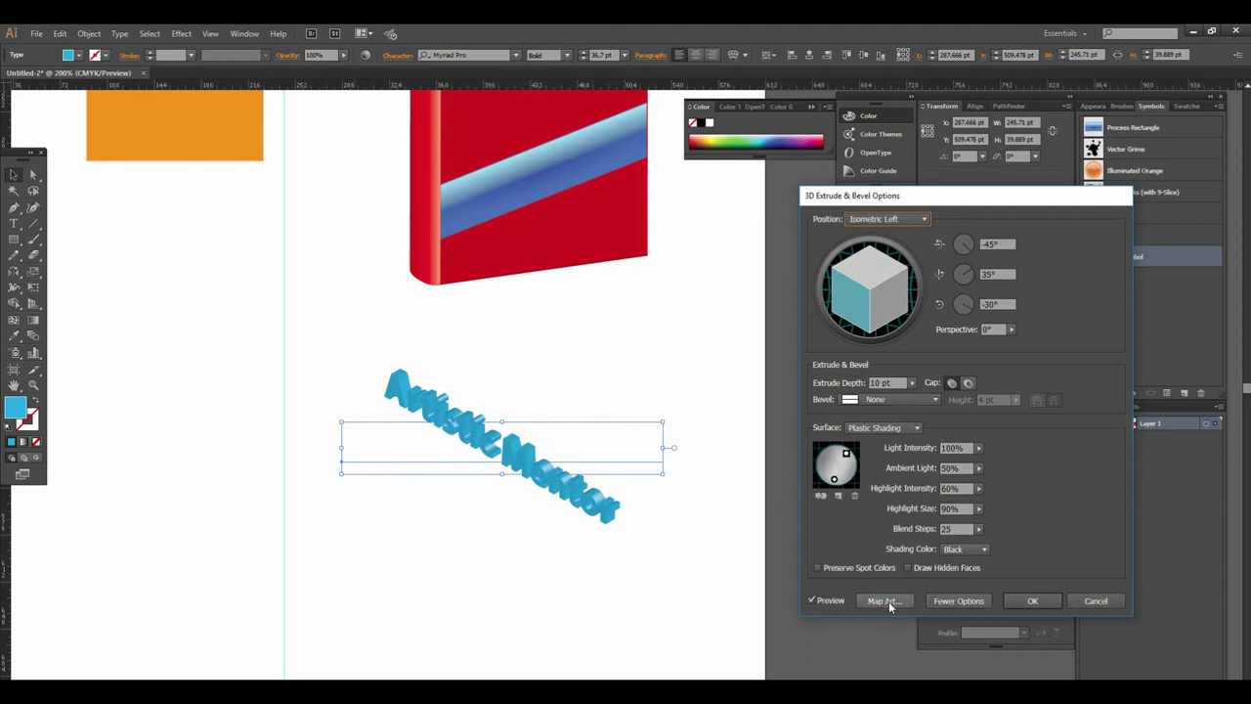
left_click(888, 601)
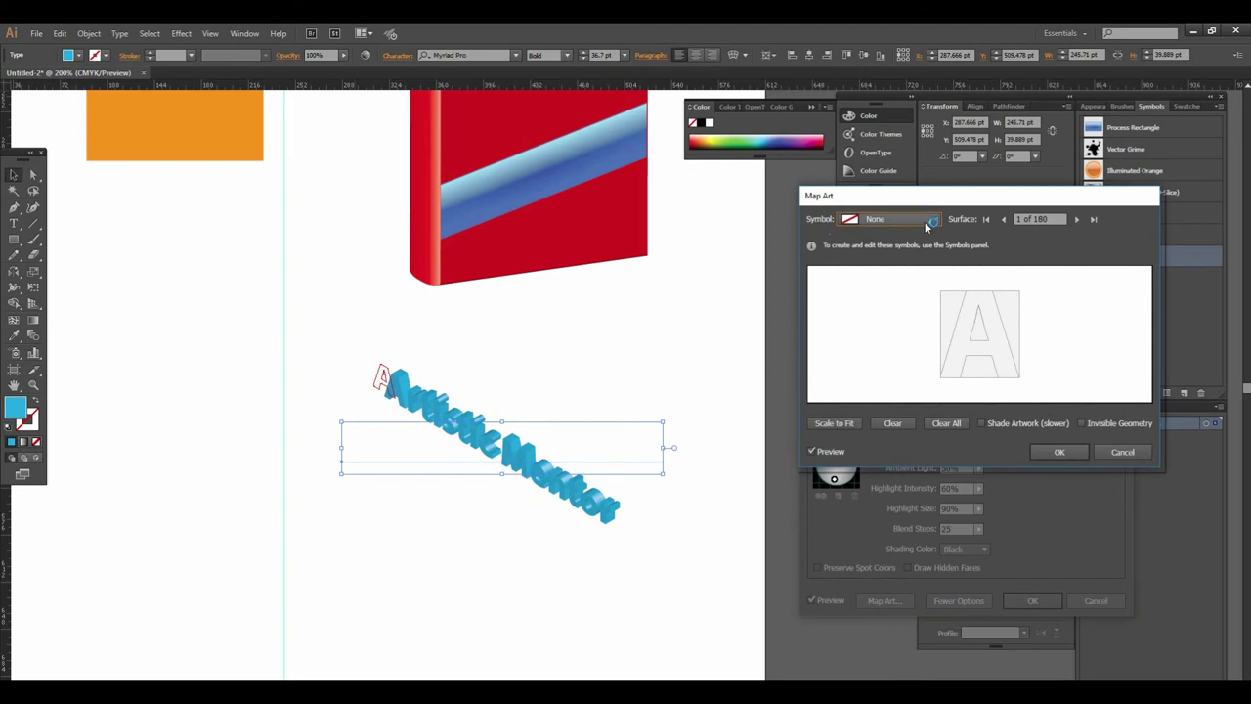
left_click(1122, 452)
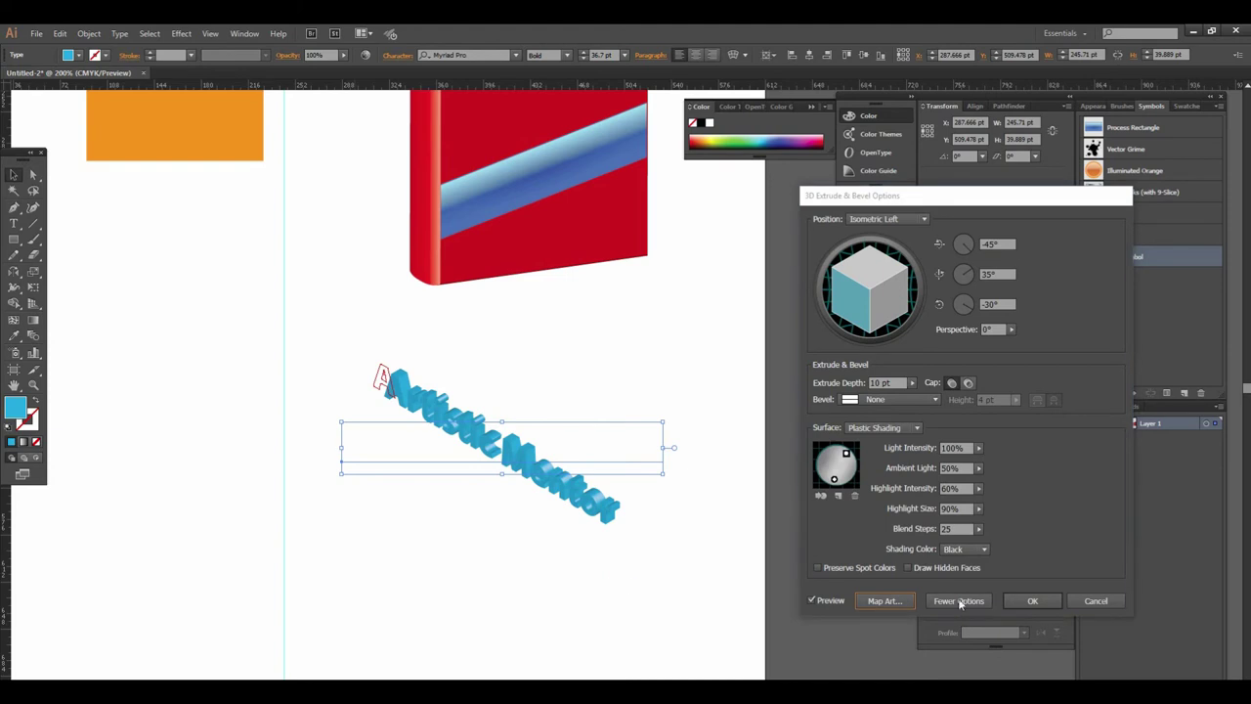
Tilt the extruded text to about -26°, 23°, -16°, move the light lower-left, and apply the 3D effect
left_click_drag(870, 299, 882, 281)
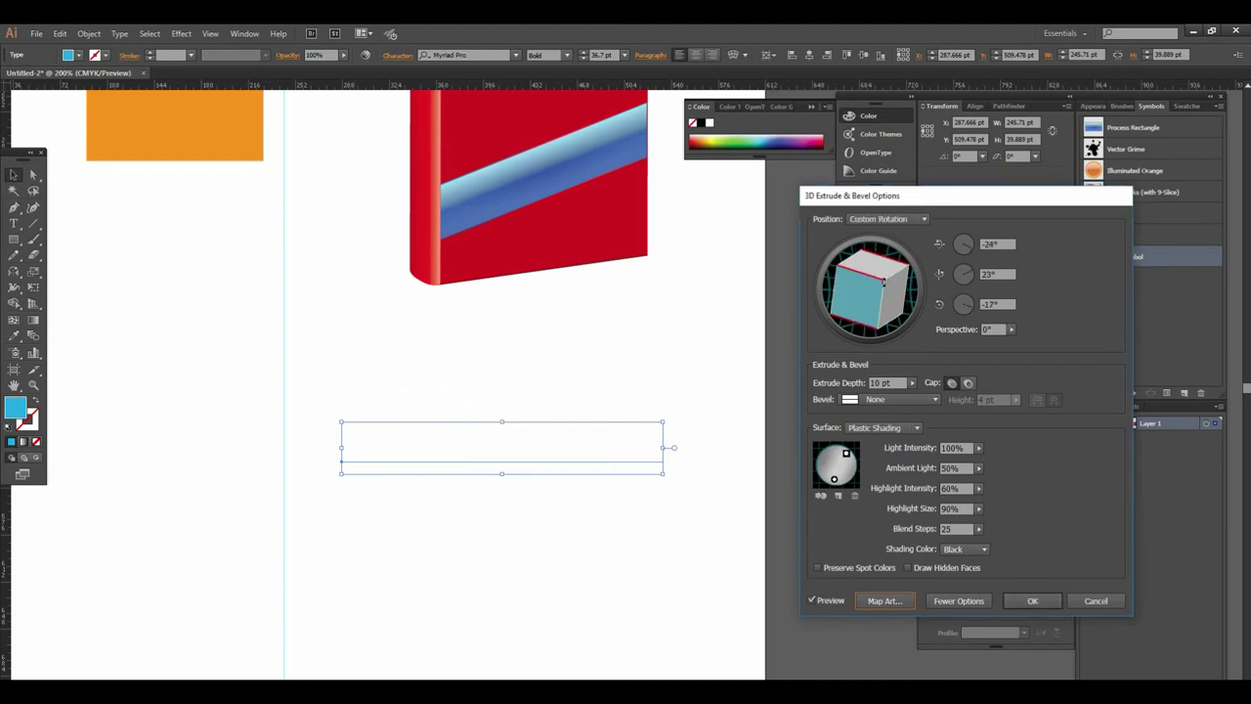
left_click_drag(882, 282, 880, 297)
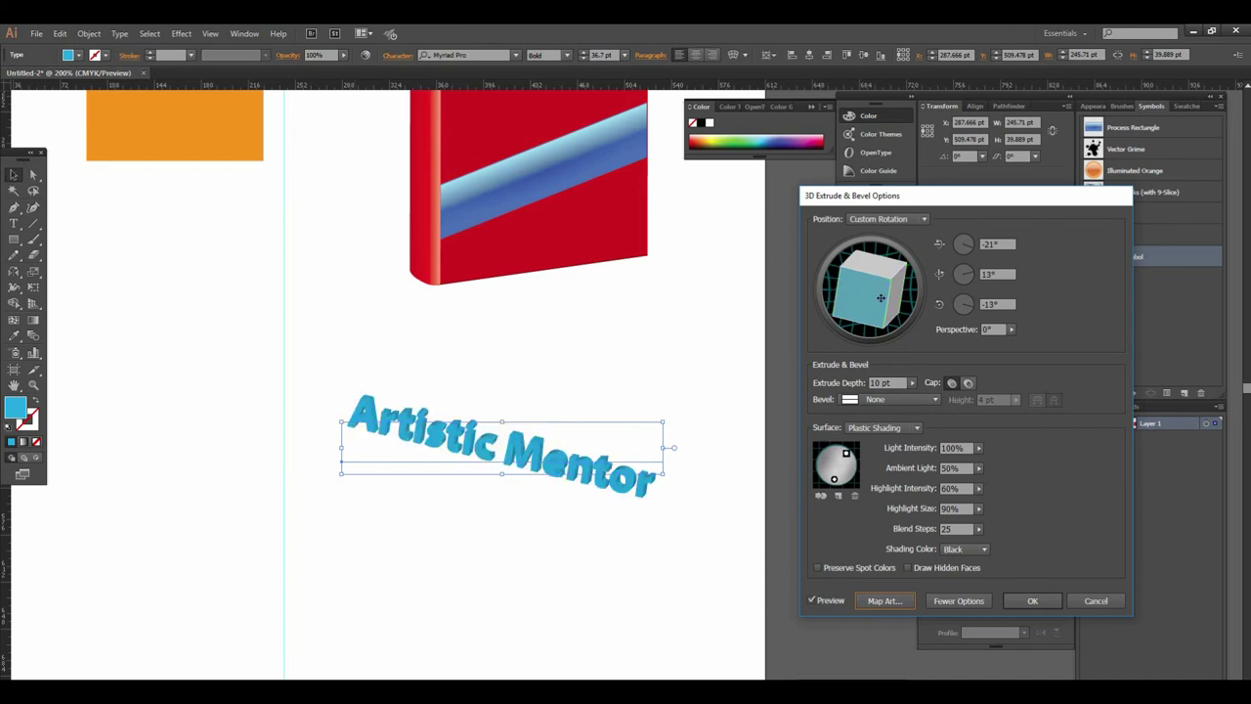
left_click_drag(880, 294, 874, 297)
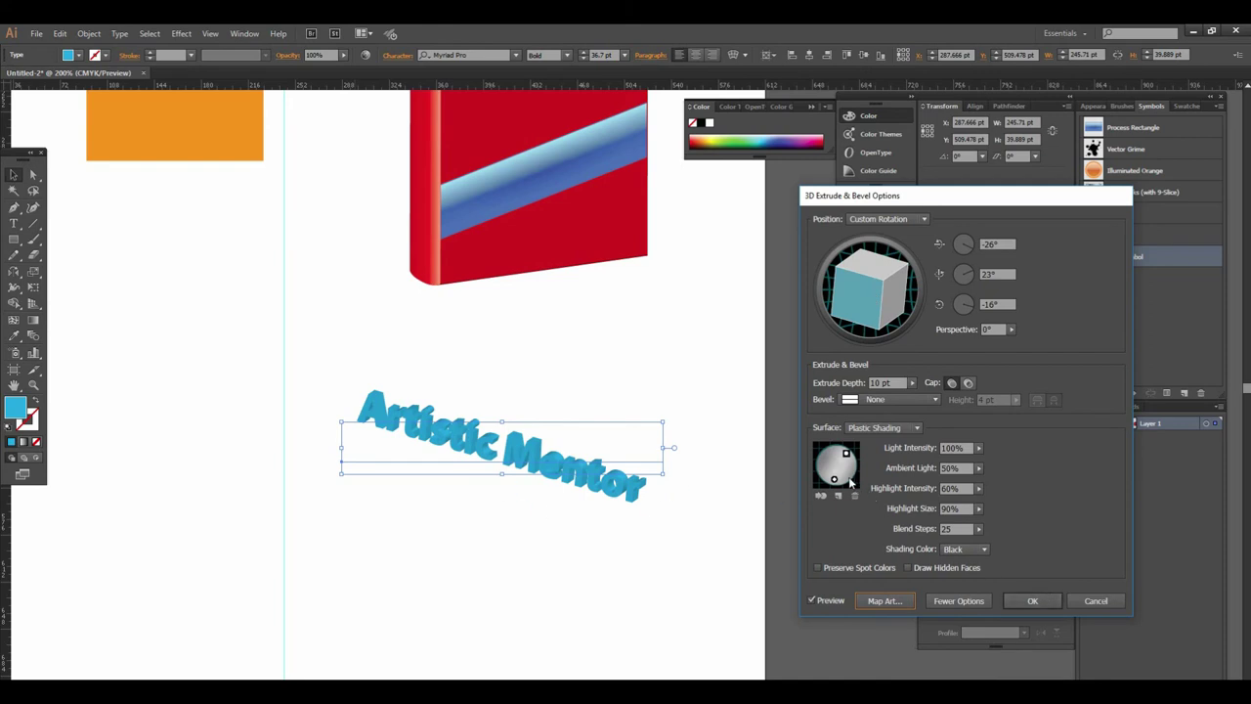
mouse_move(837, 480)
left_mouse_down()
mouse_move(819, 458)
mouse_move(853, 499)
mouse_move(850, 477)
mouse_move(814, 477)
mouse_move(830, 469)
left_mouse_up()
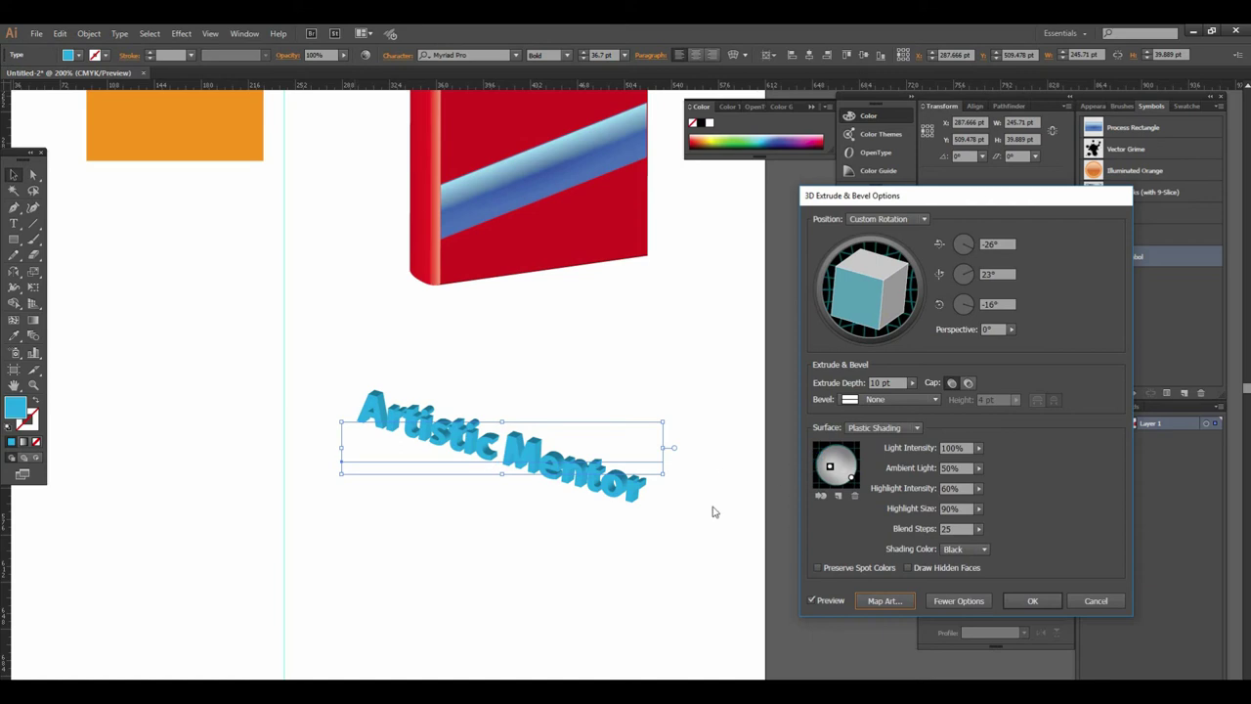
left_click(1035, 602)
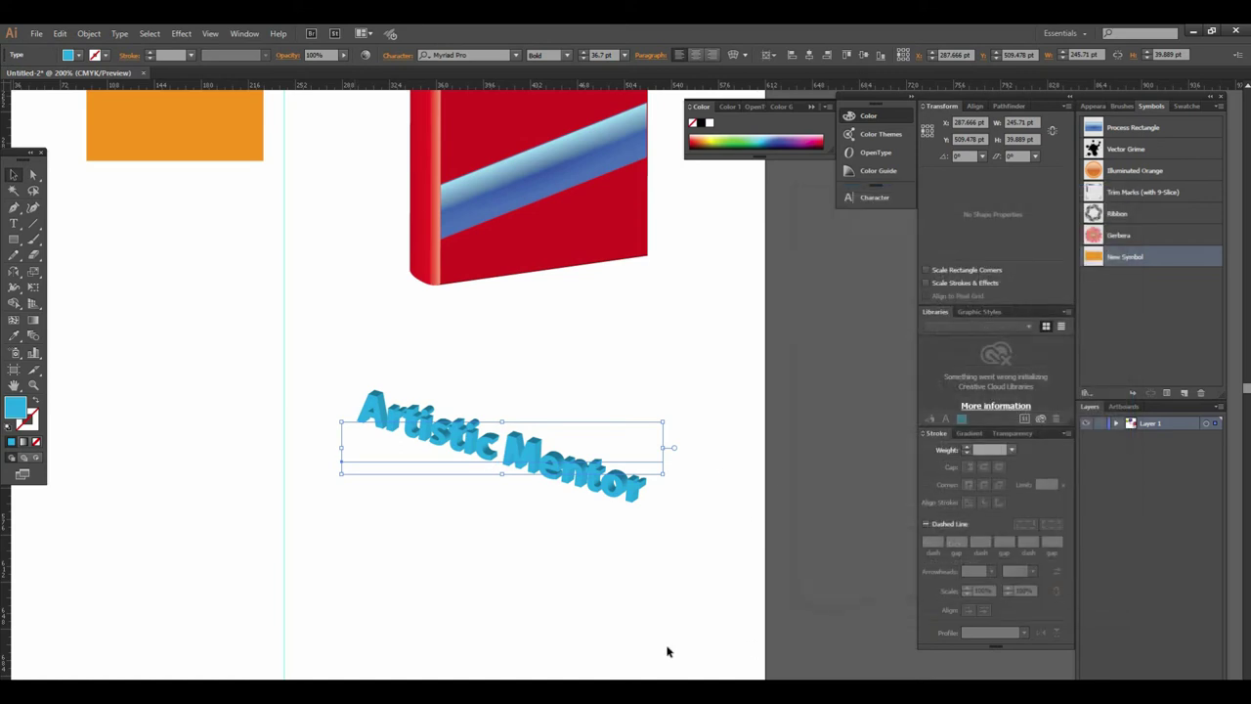
Deselect the text and zoom in and out around the 3D text, yellow and blue shapes, and red box
left_click(558, 602)
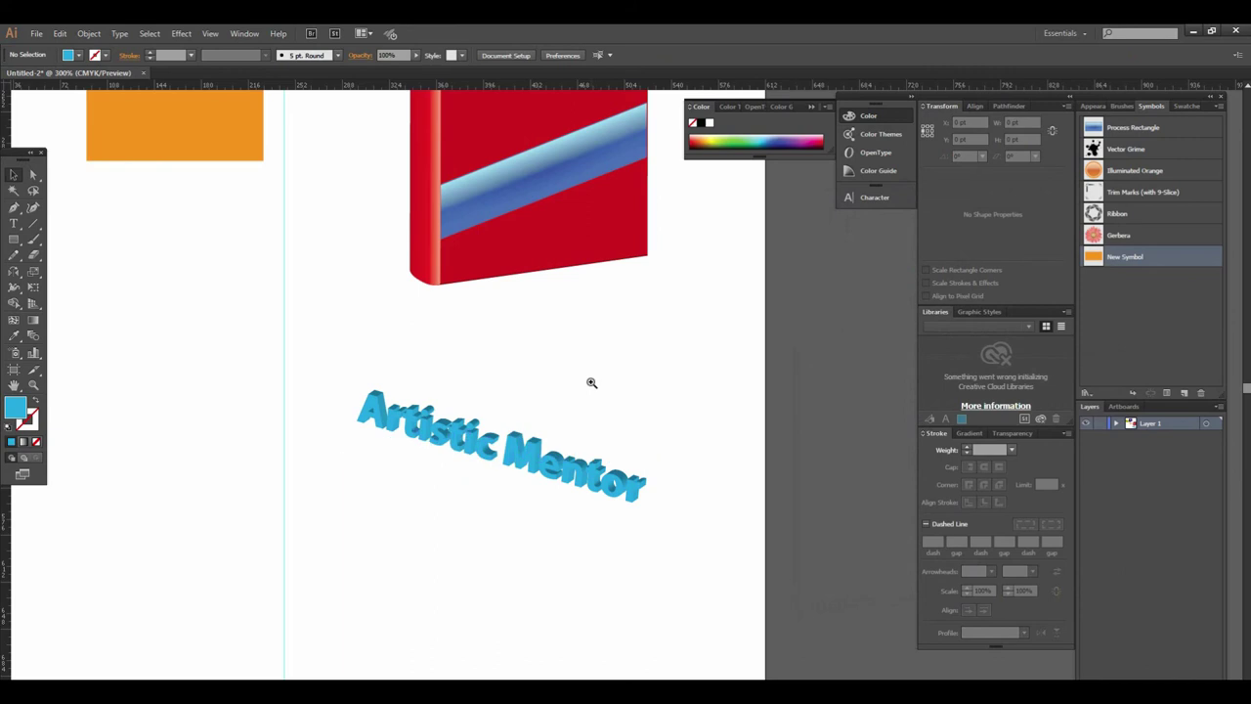
left_click(537, 414, "ctrl")
left_click(567, 407, "alt")
left_click(635, 387, "alt")
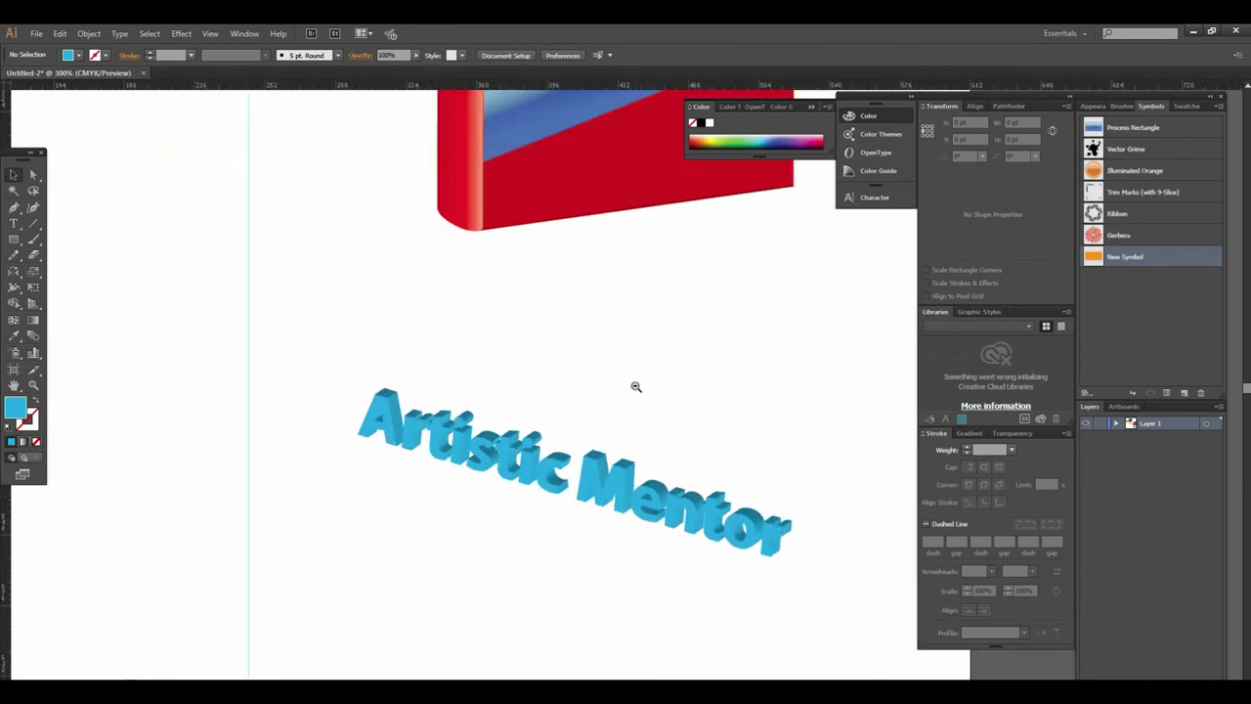
left_click(635, 387, "alt")
left_click_drag(651, 382, 620, 502)
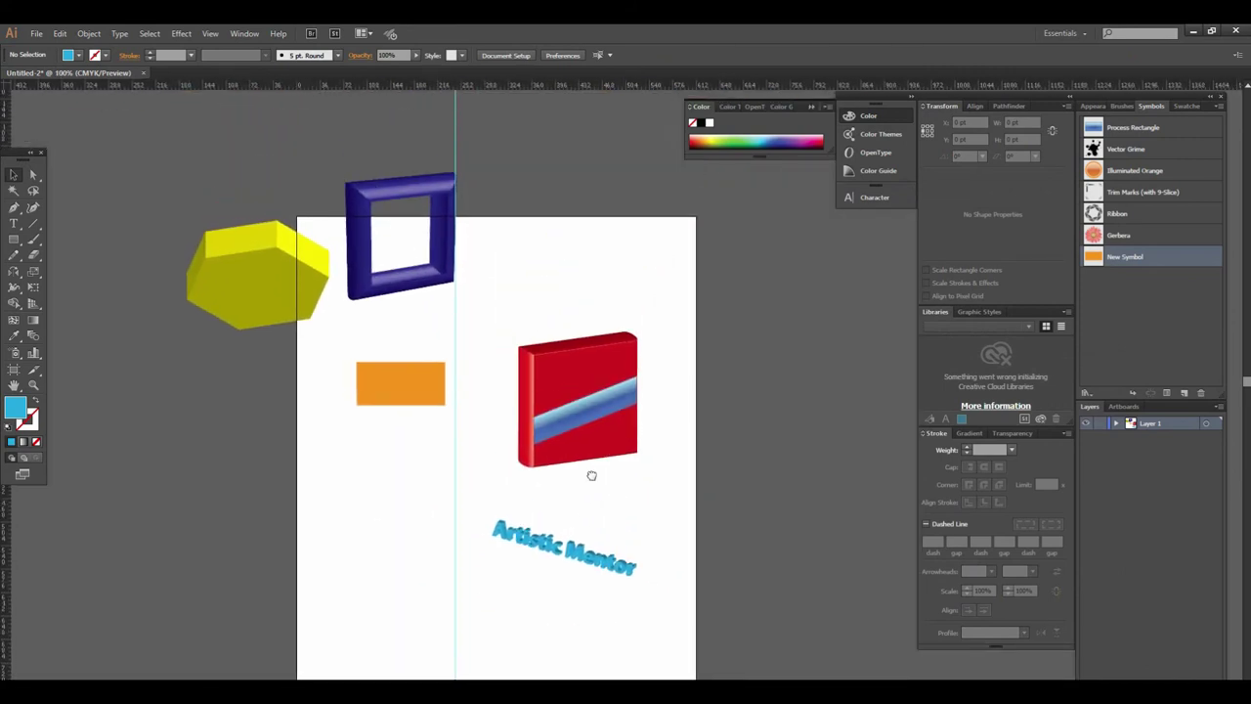
left_click(583, 391)
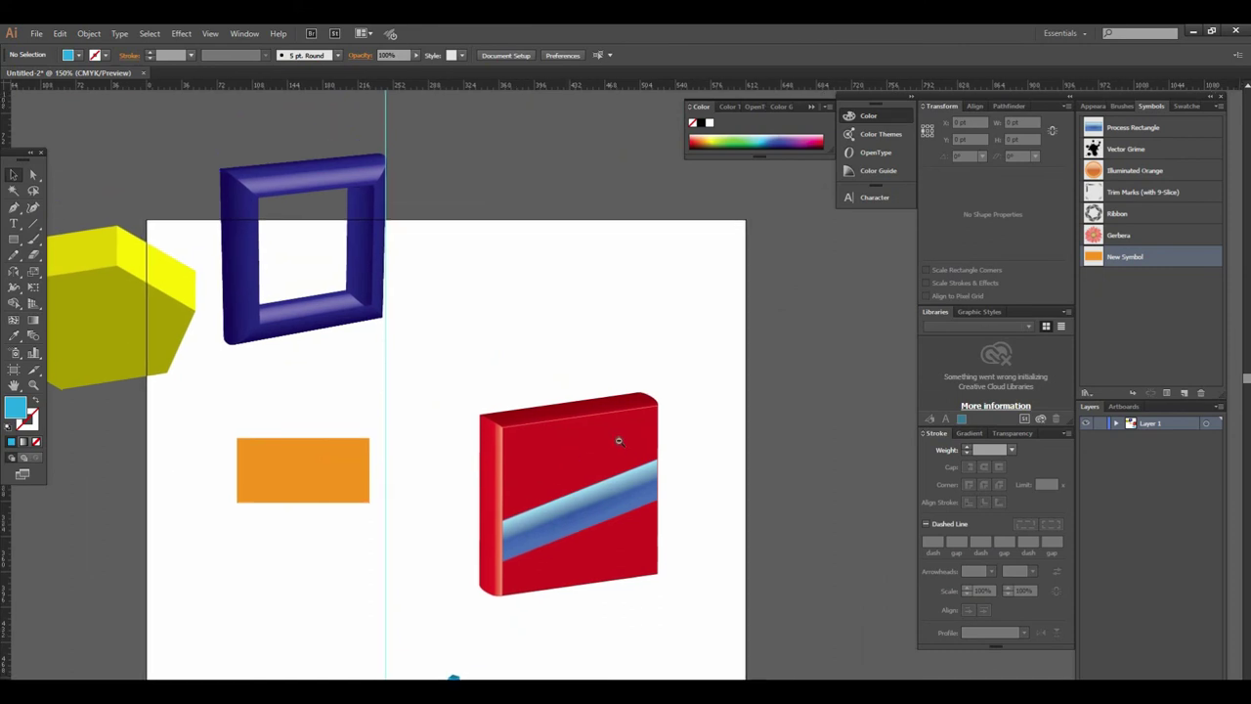
left_click(619, 442, "alt")
left_click(618, 442, "alt")
Dismiss the Effect menu unused, then zoom and pan to centre the whole artboard
left_click(181, 33)
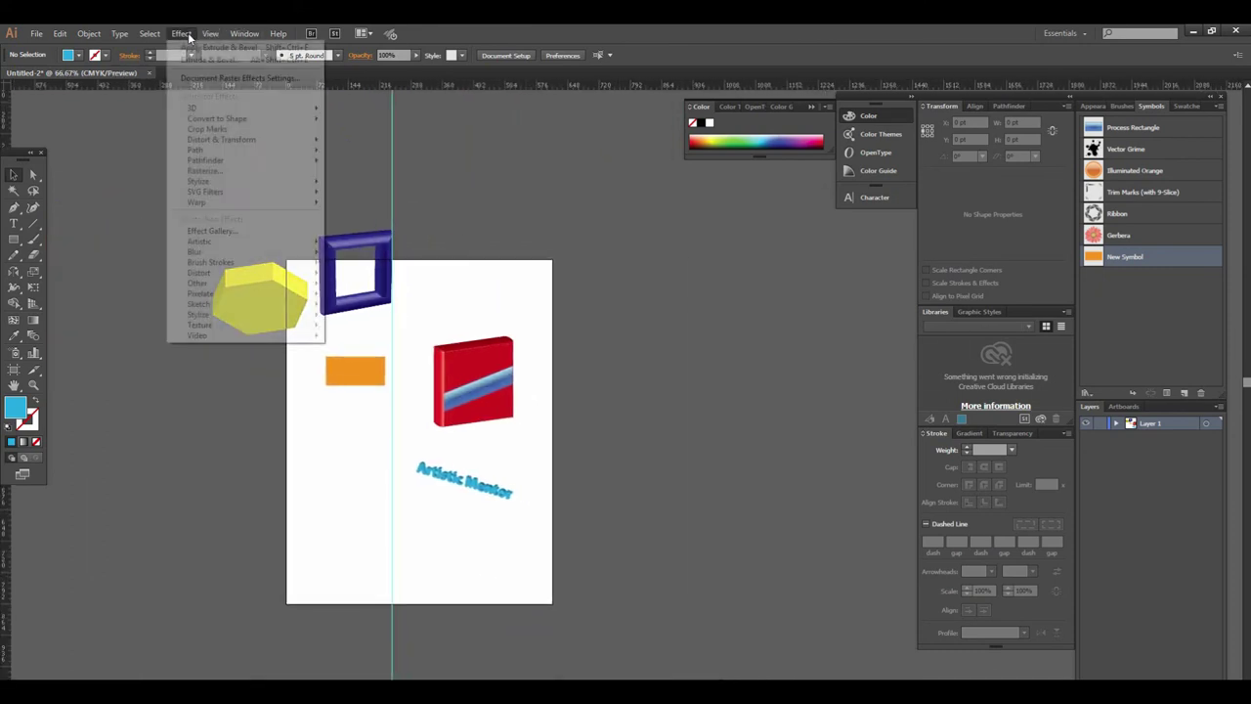
mouse_move(244, 107)
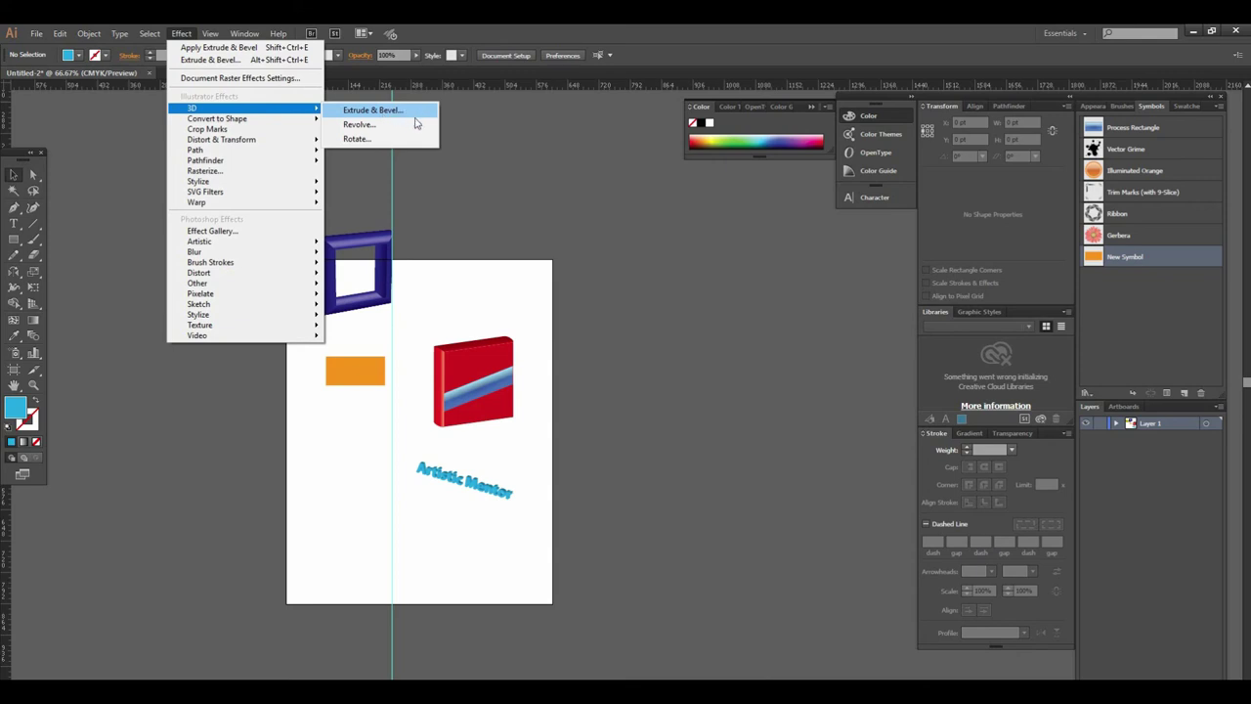
left_click(495, 168)
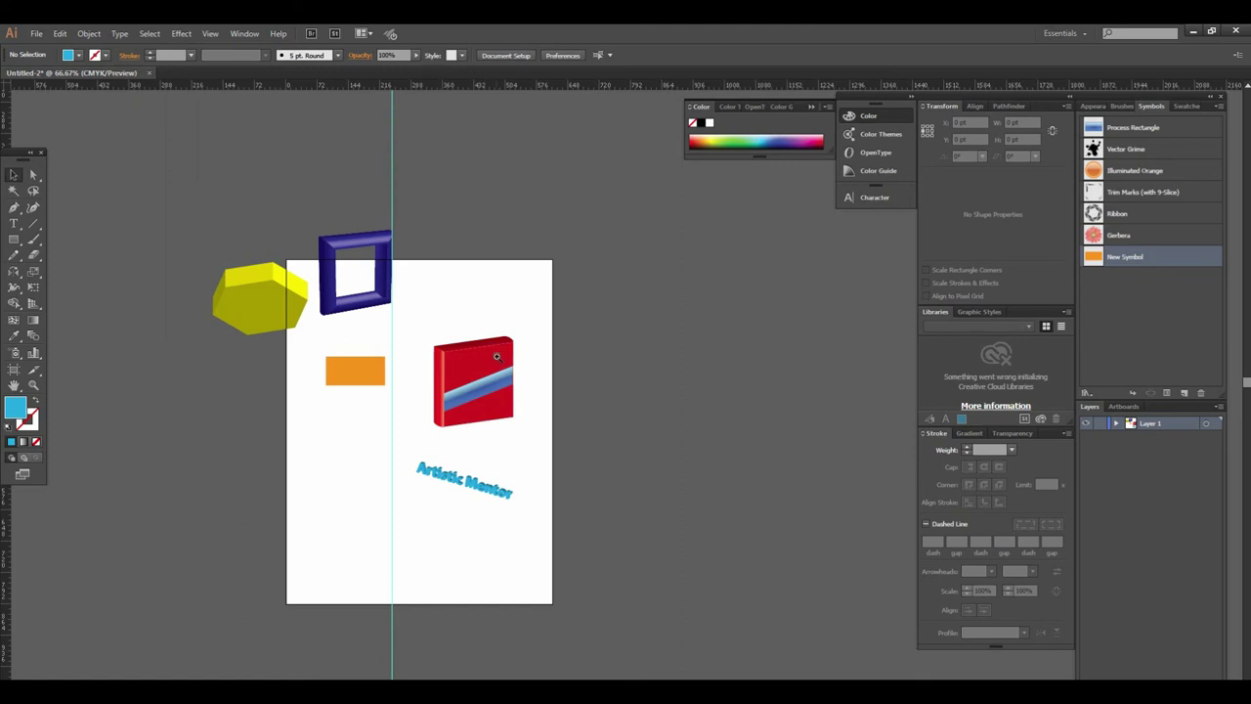
key("ctrl+=")
left_click_drag(516, 382, 424, 360)
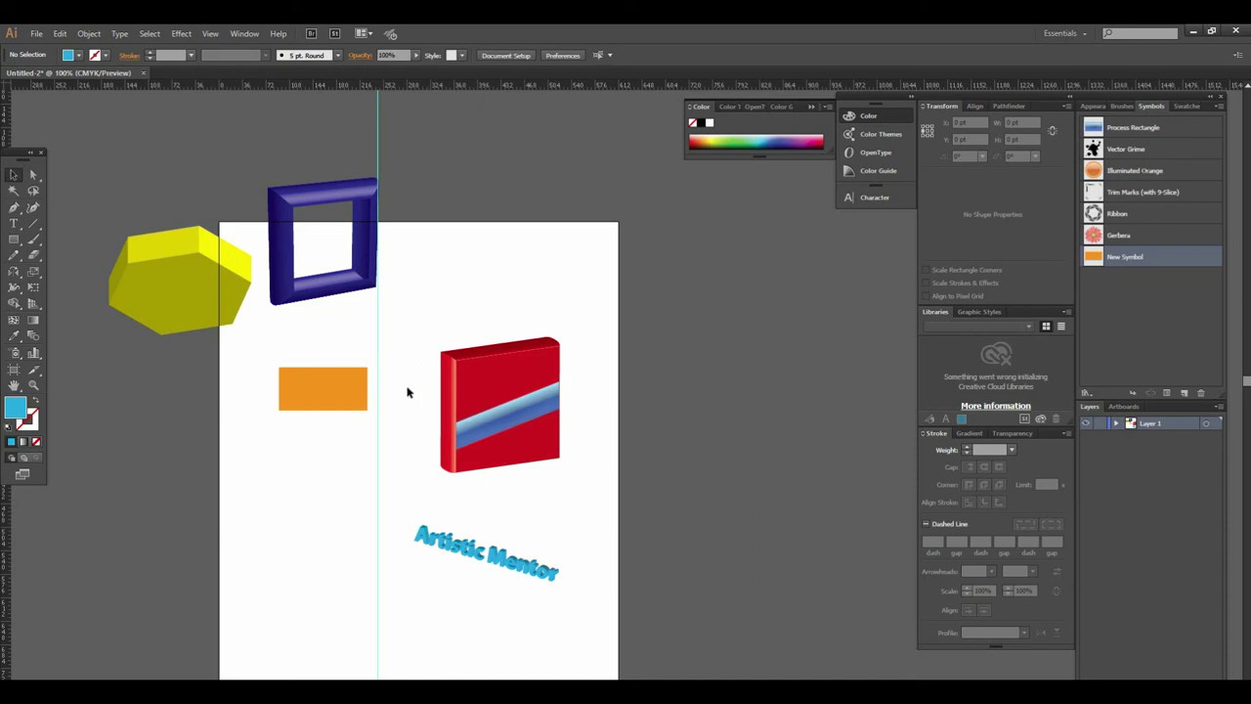
left_click_drag(505, 428, 520, 388)
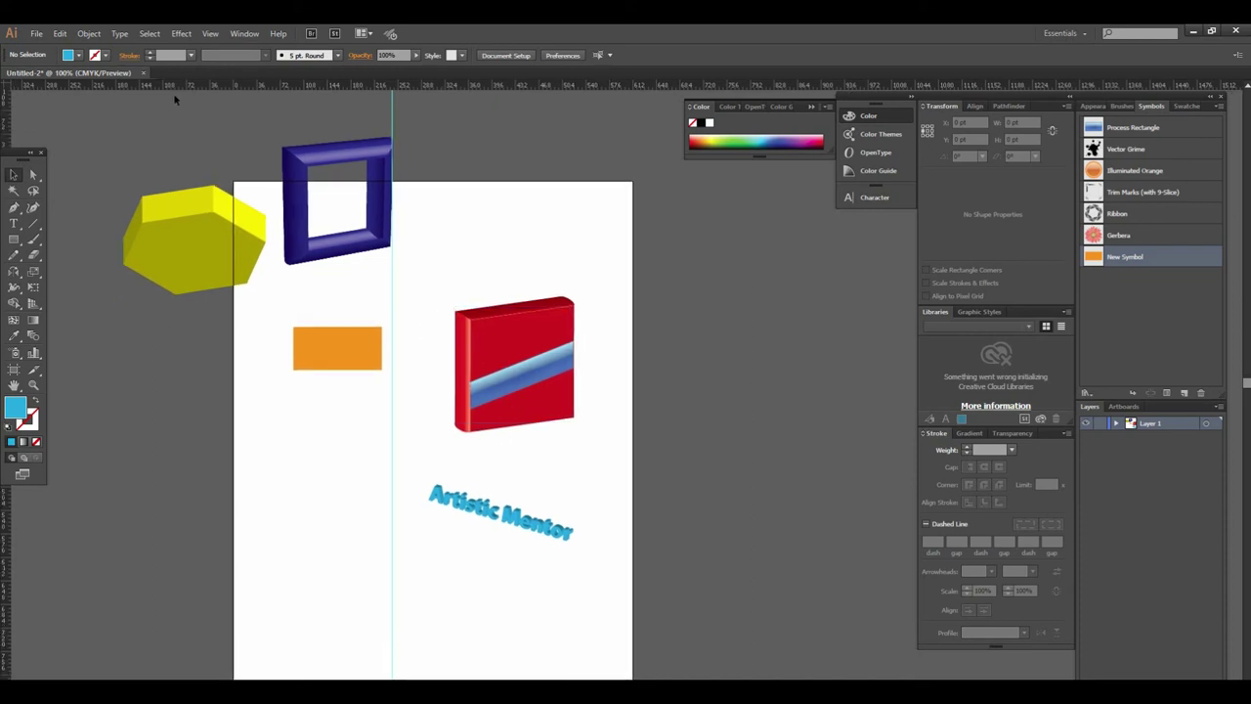
mouse_move(493, 472)
left_mouse_down()
mouse_move(511, 414)
mouse_move(480, 486)
left_mouse_up()
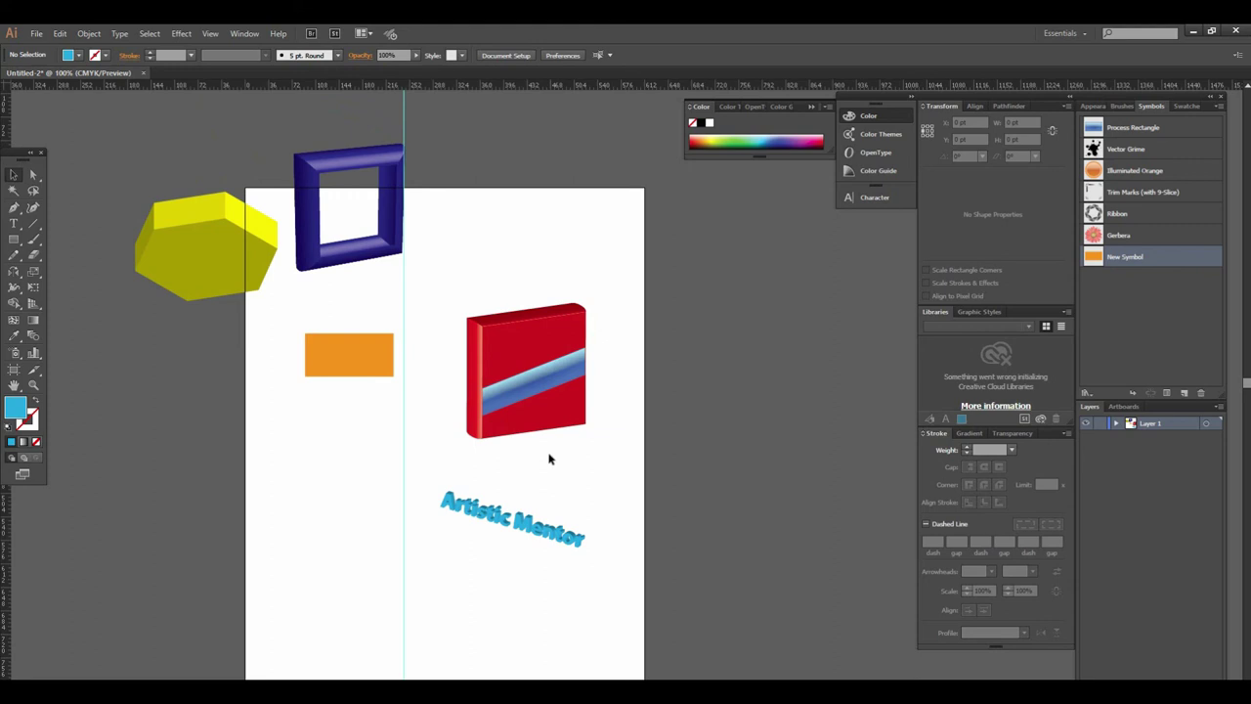
left_click_drag(508, 445, 539, 442)
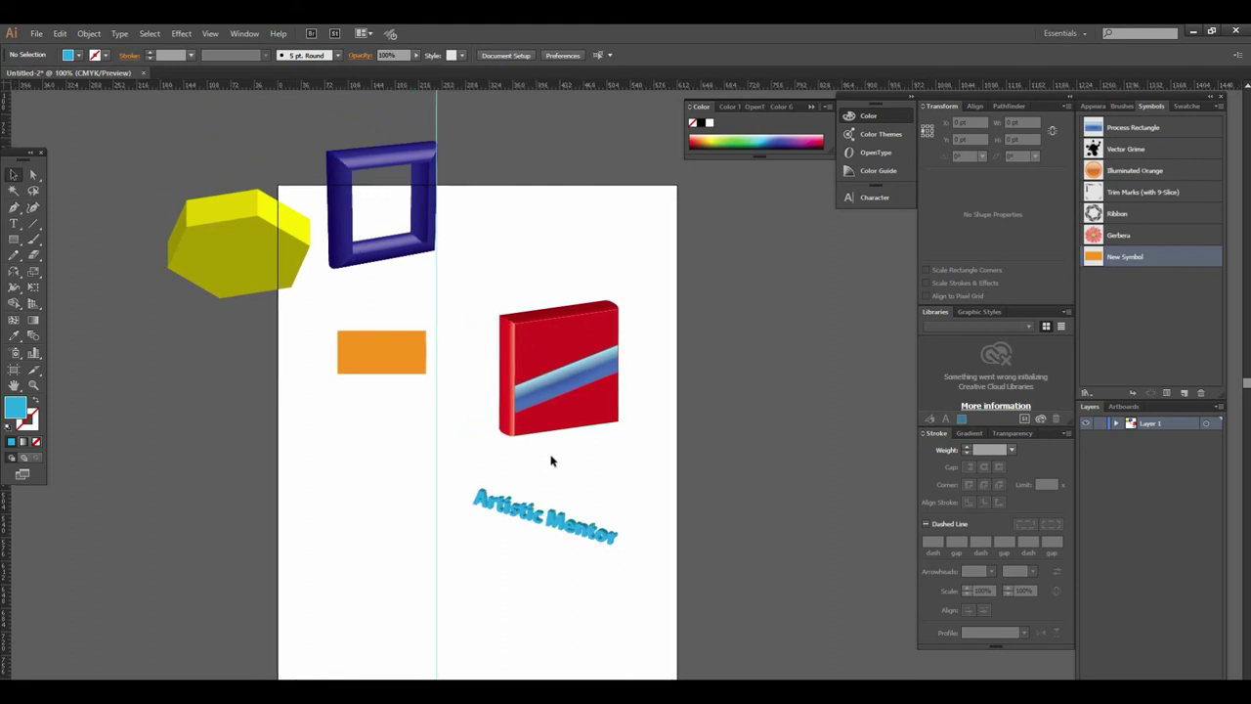